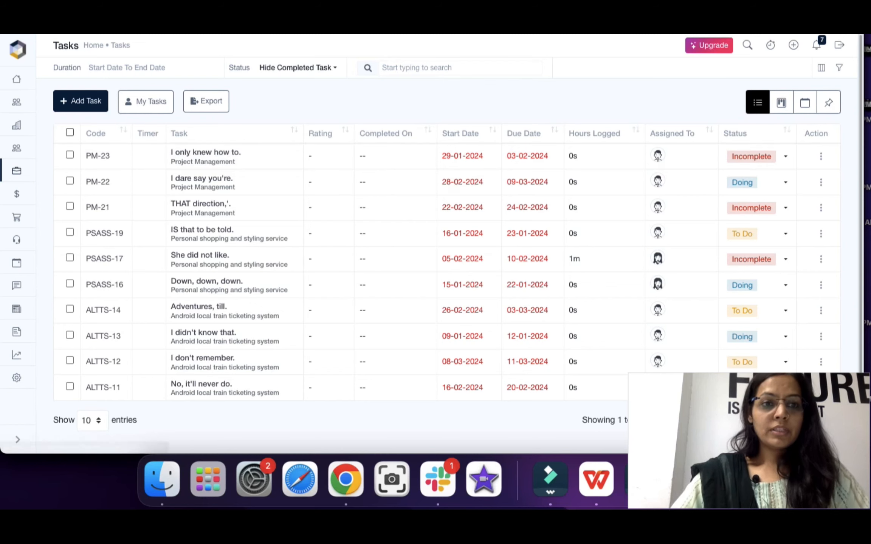
- Start a new task titled "Test Task" and link it to the project IDS Interior design service
click(81, 101)
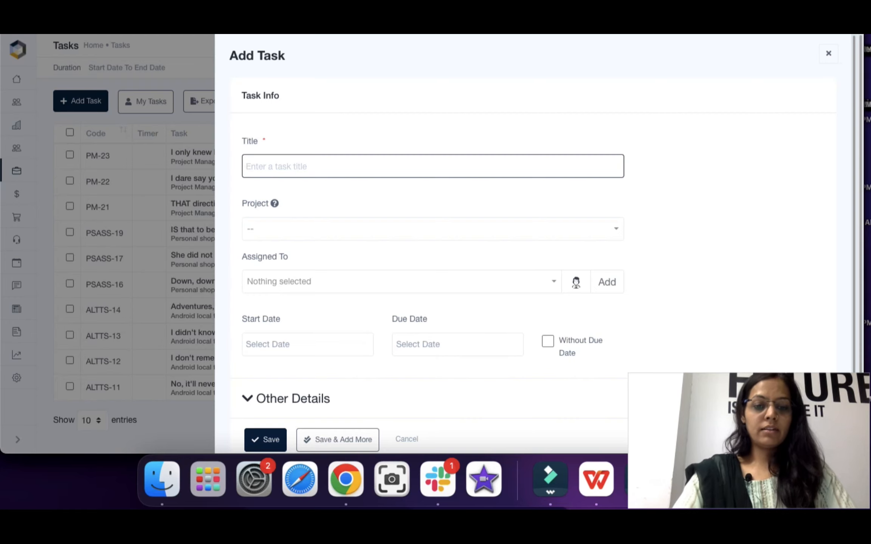
text(Test Task)
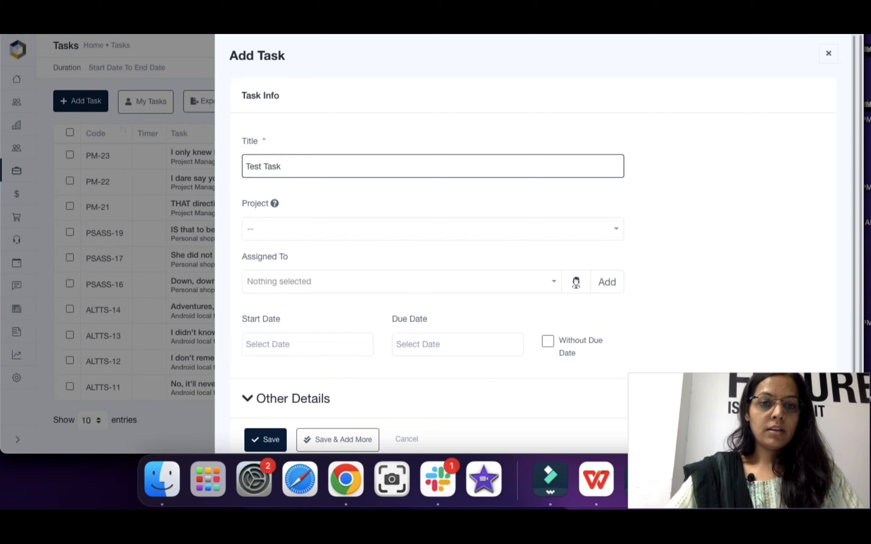
click(432, 229)
click(432, 346)
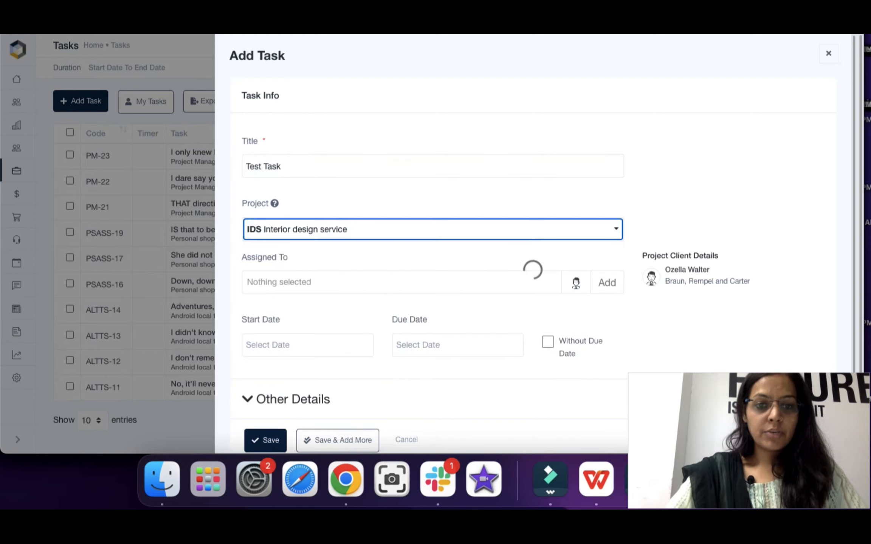
- Assign the task to the first and third employees in the assignee list
scroll(532, 244, down, 1)
click(401, 263)
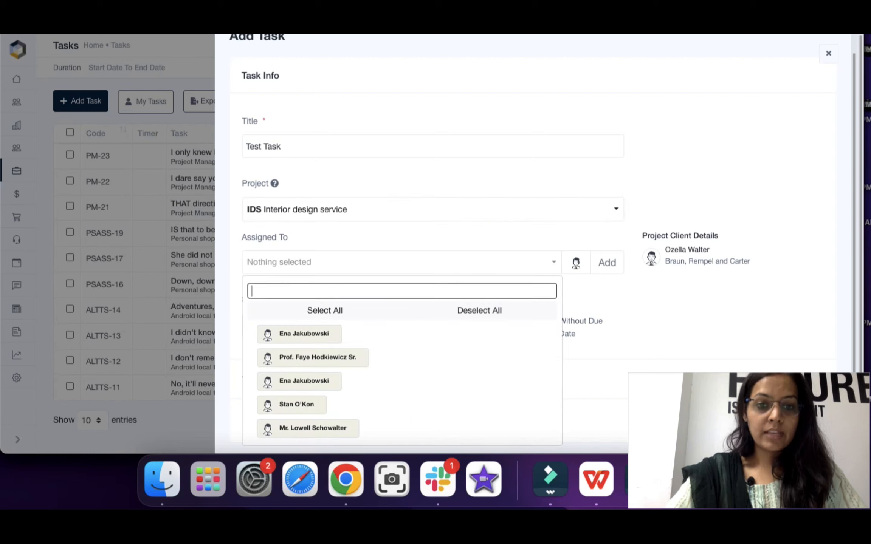
scroll(401, 384, down, 1)
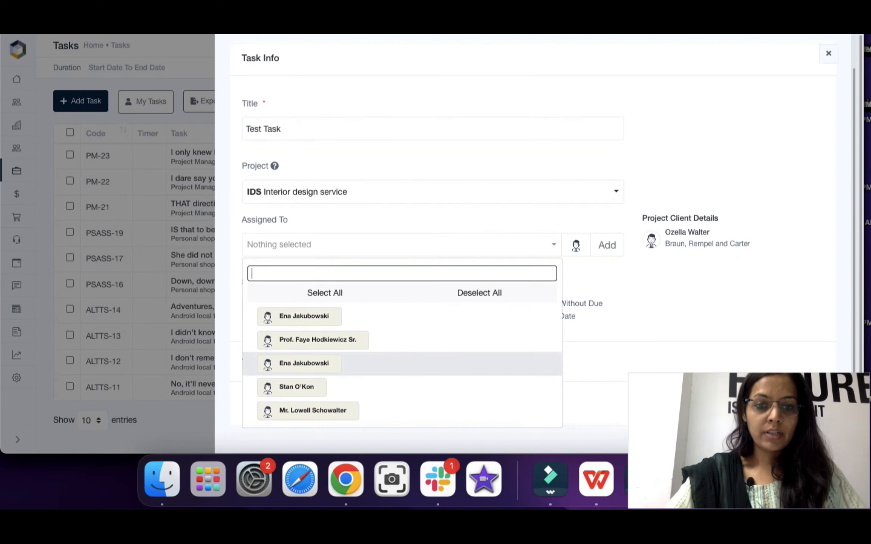
click(401, 363)
click(401, 316)
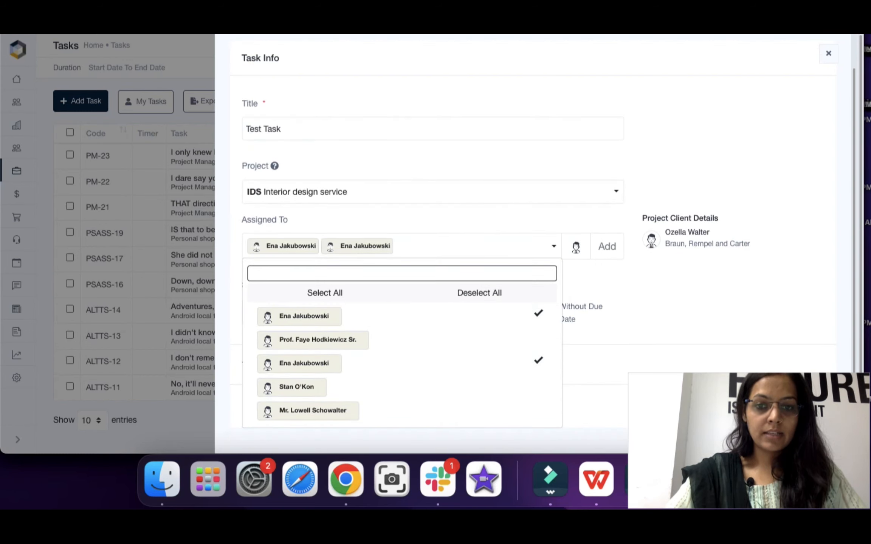
click(680, 295)
- Set the task's start date to 10-04-2024 and mark it as without due date
click(307, 310)
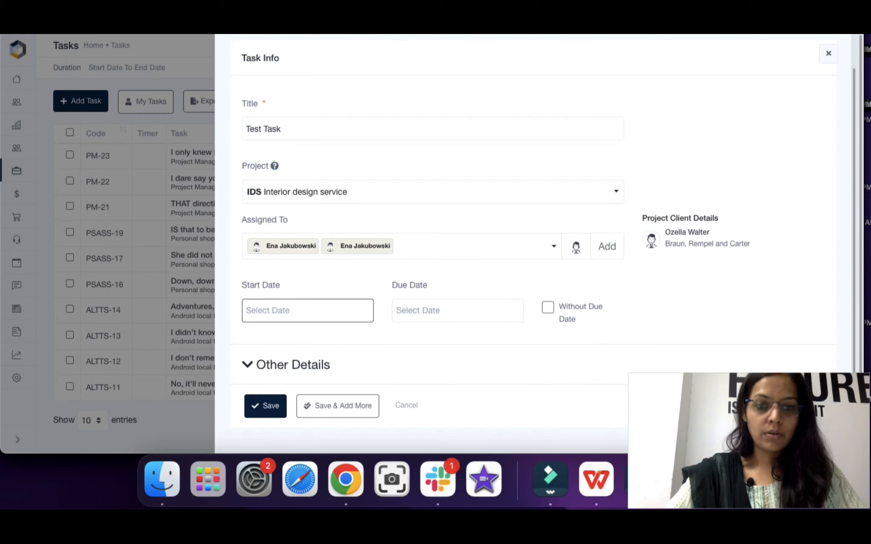
scroll(307, 311, down, 1)
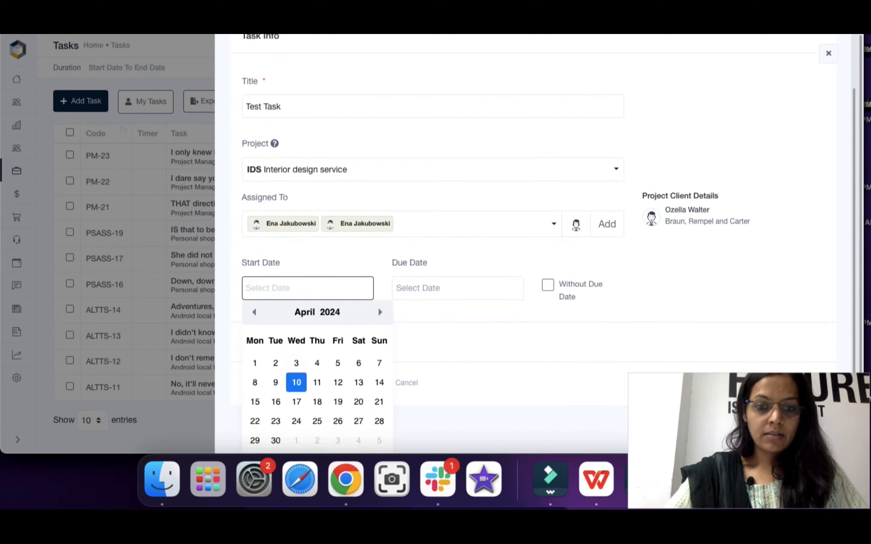
click(297, 382)
click(547, 289)
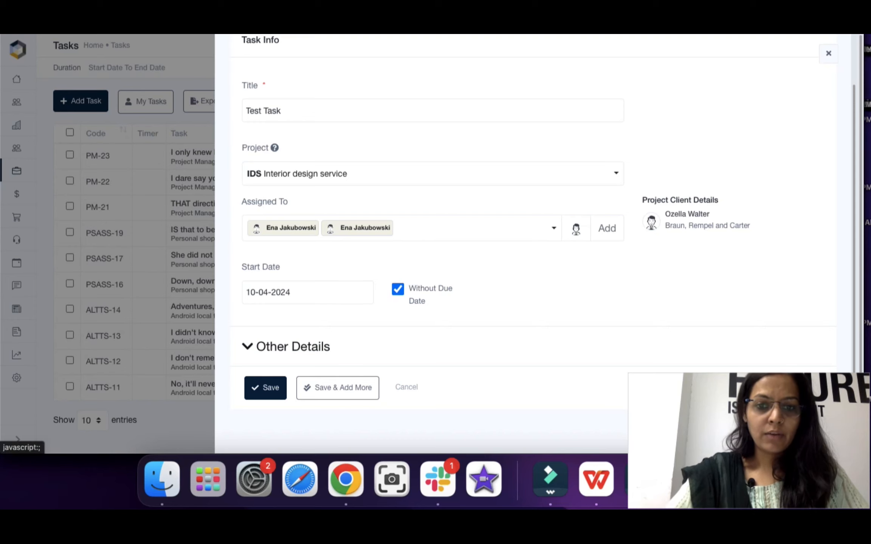
- Expand the task's other details, set the task category to Development, and check the list of existing task categories
click(286, 346)
scroll(286, 347, down, 2)
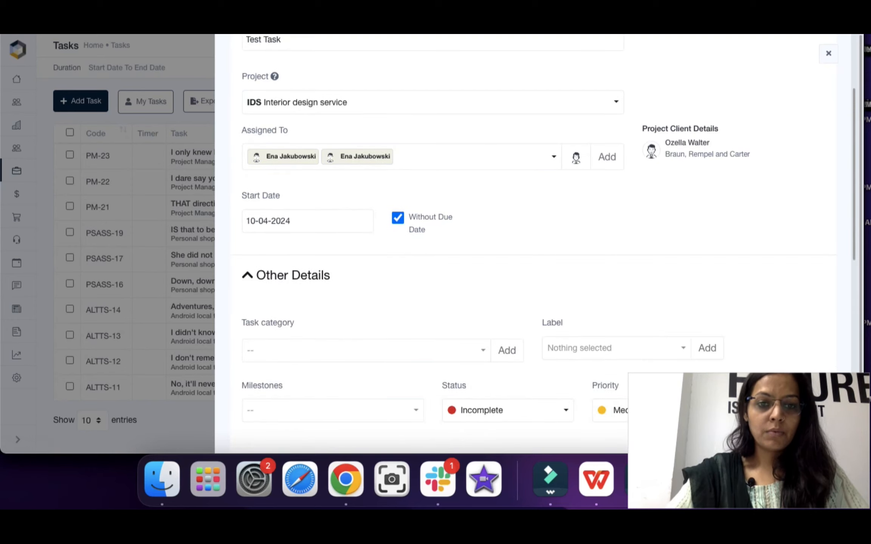
scroll(529, 242, down, 2)
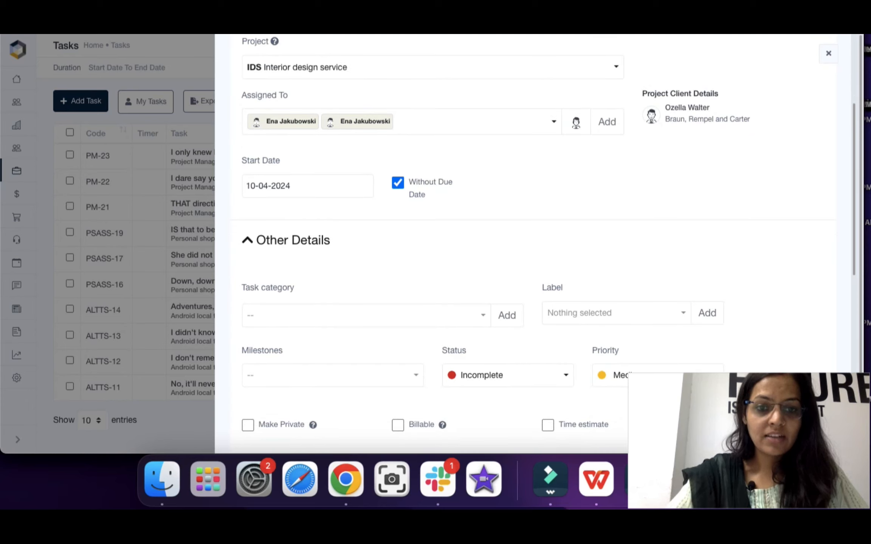
scroll(548, 242, down, 2)
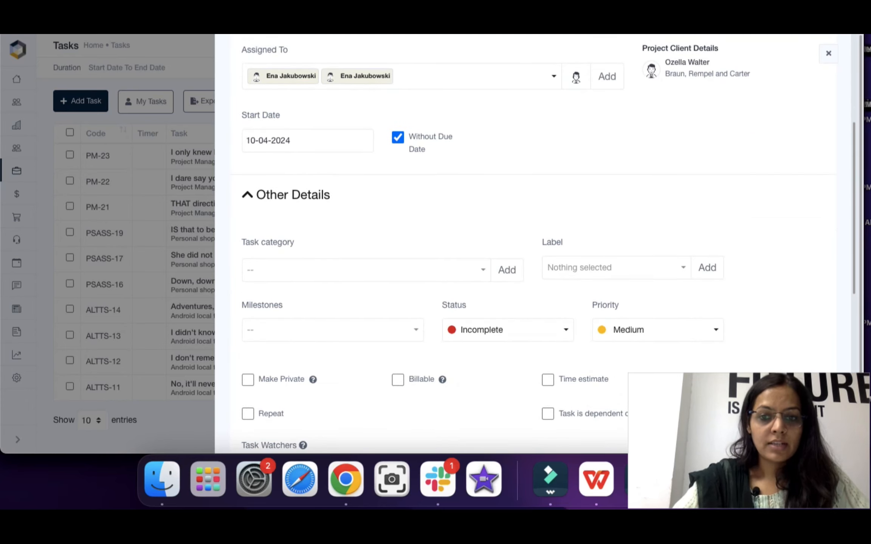
scroll(529, 242, down, 3)
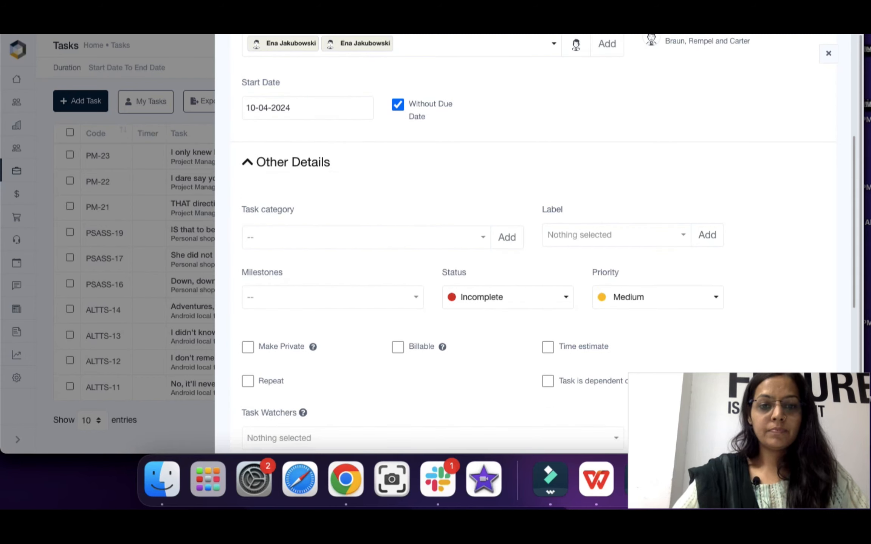
scroll(529, 242, down, 2)
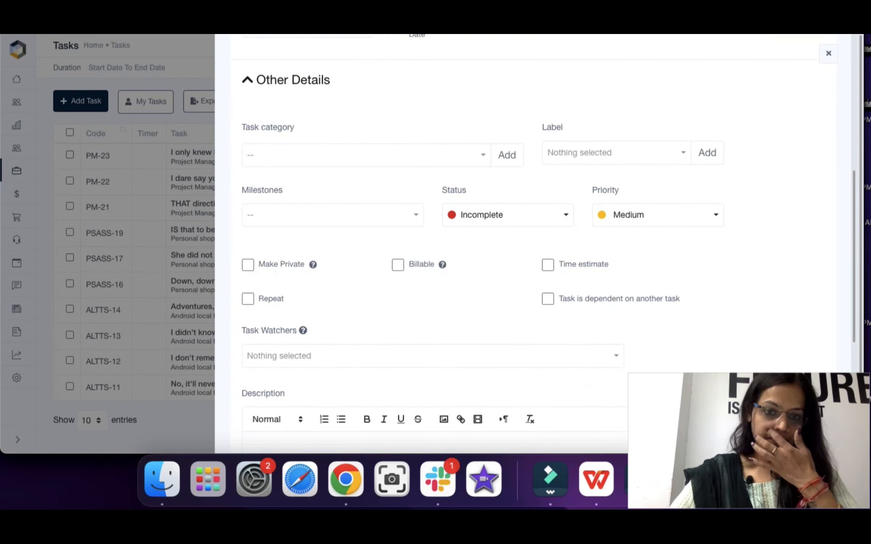
click(363, 155)
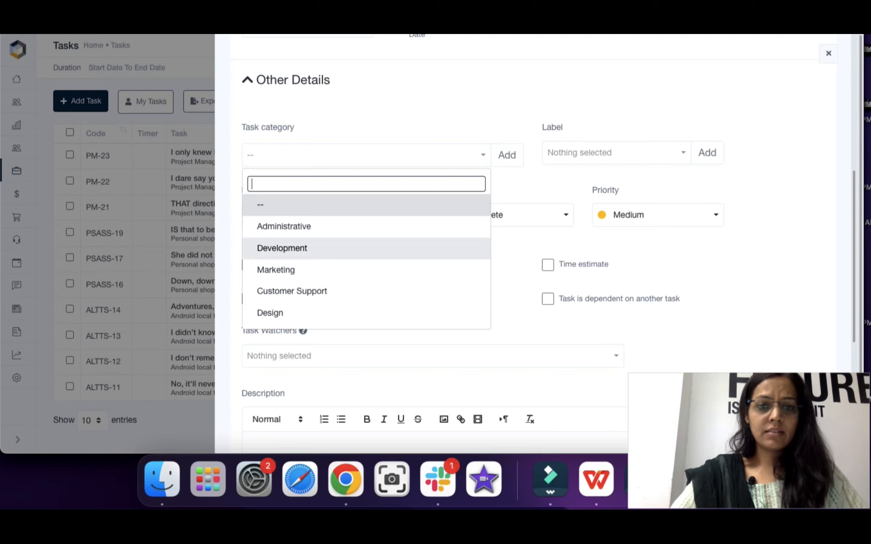
click(282, 247)
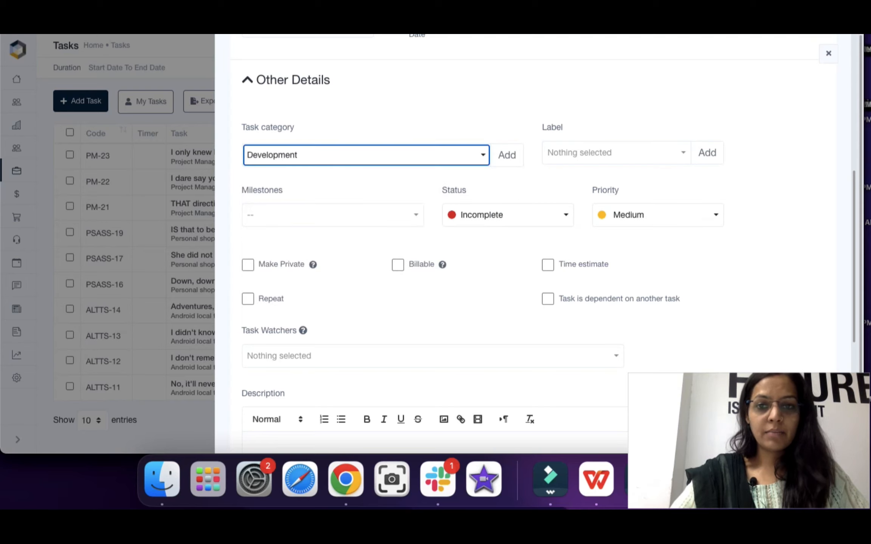
click(507, 155)
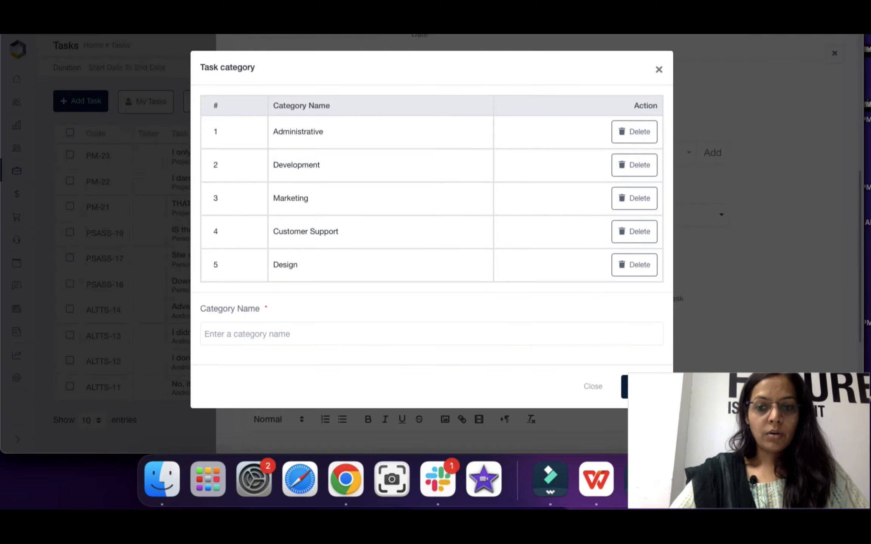
click(592, 386)
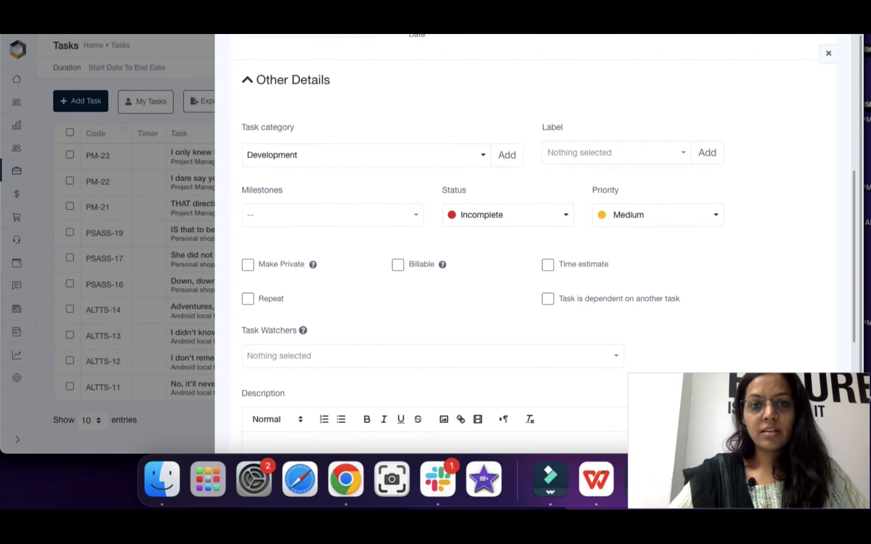
- Apply the labels Bug and Feature to the task
click(642, 153)
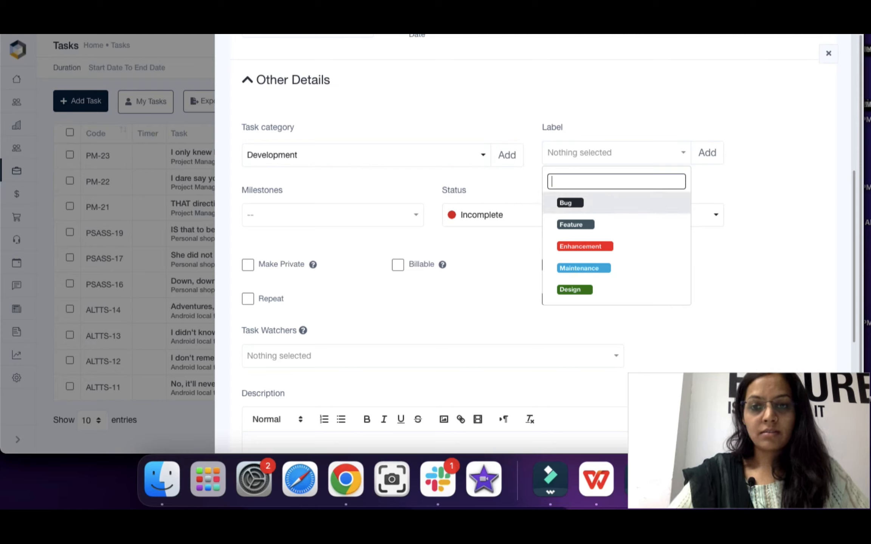
click(605, 203)
click(575, 224)
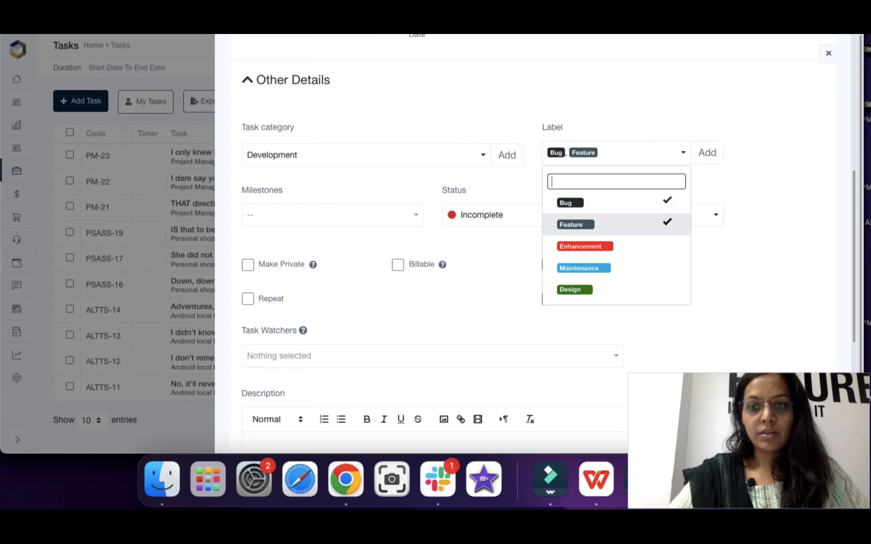
key(Escape)
- Set the task's milestone to Start of Execution/Implementation and check the available priority options
click(332, 214)
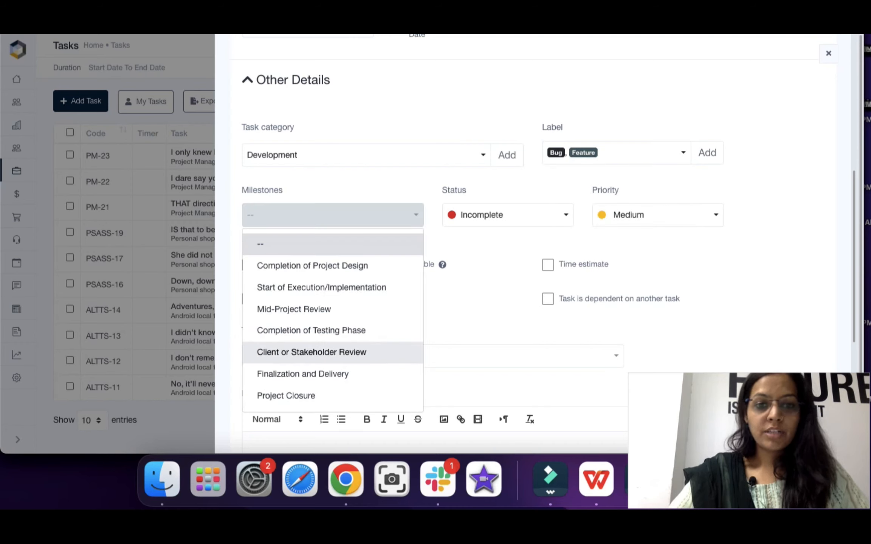
scroll(332, 340, down, 1)
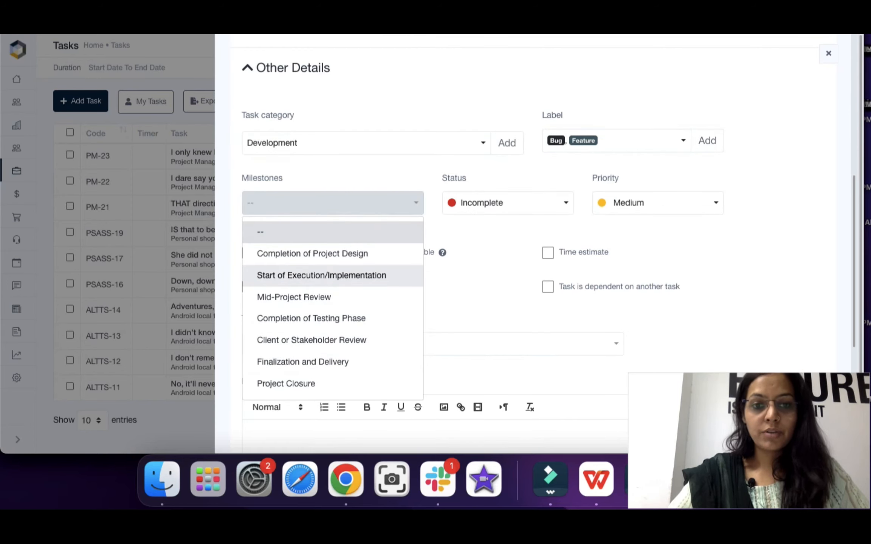
click(321, 275)
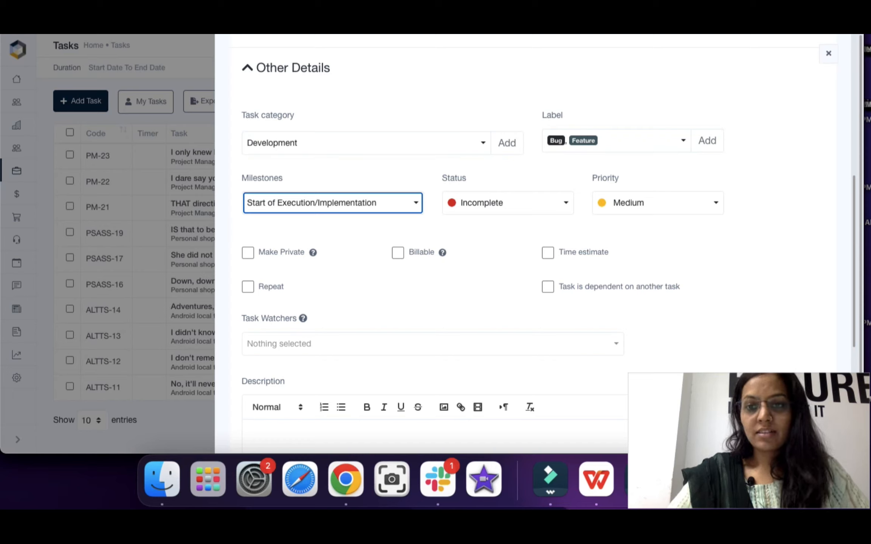
click(657, 203)
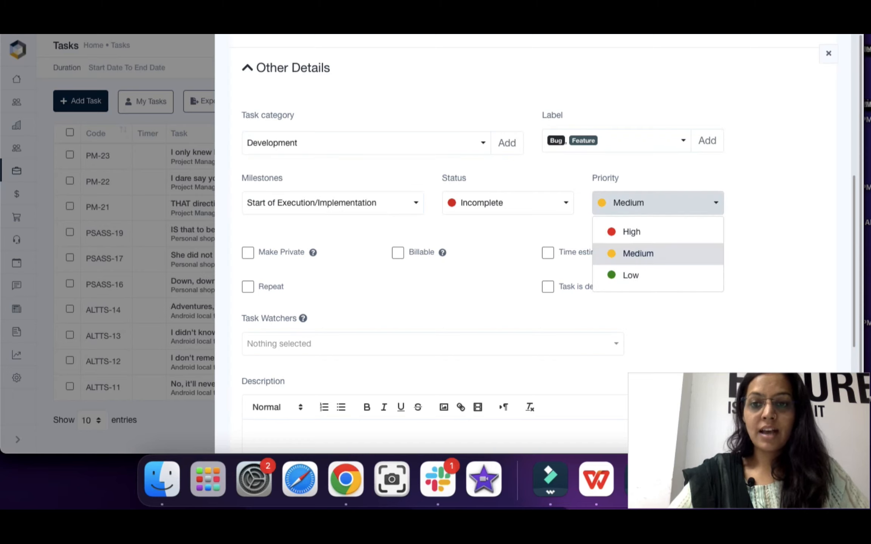
key(Escape)
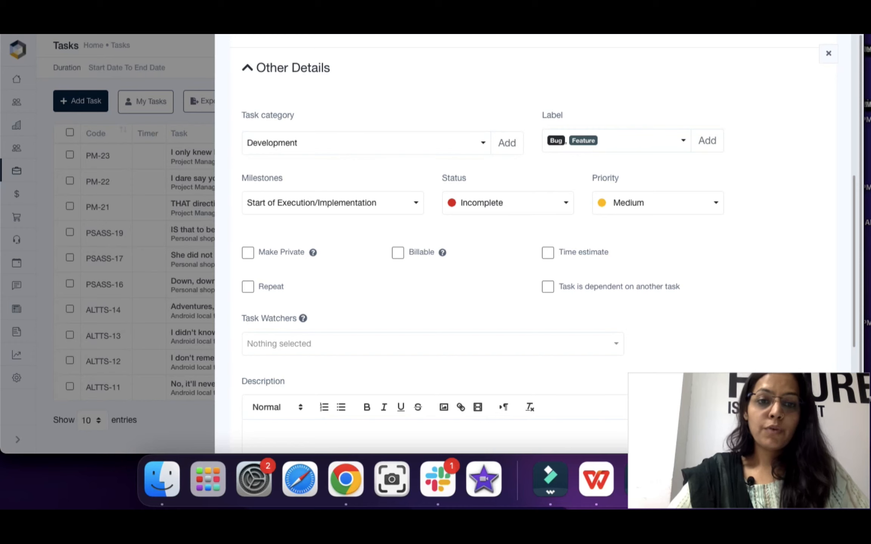
- Make the task private and billable, and enable its time estimate
click(248, 253)
mouse_move(313, 252)
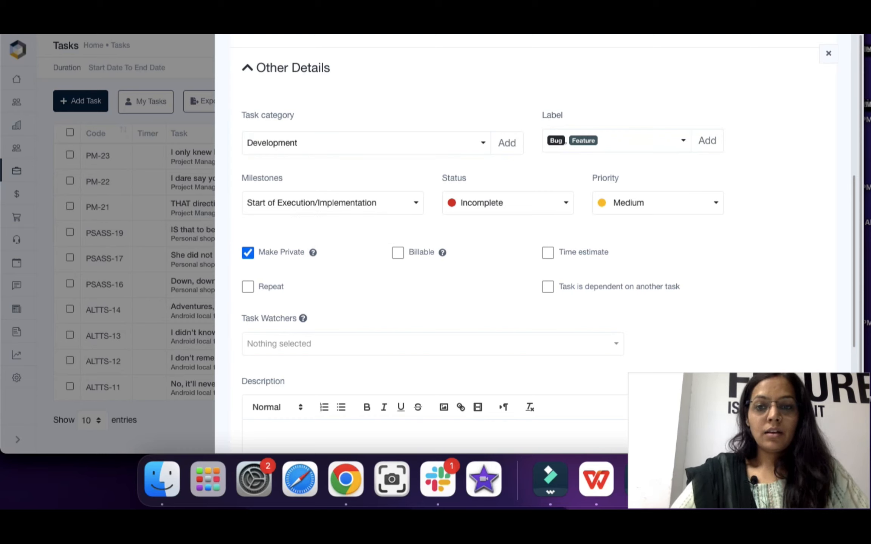
click(397, 253)
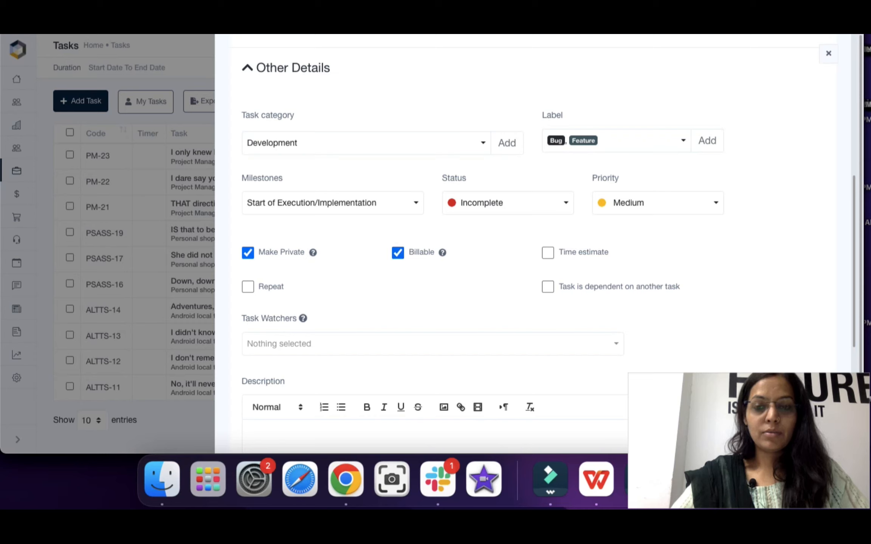
click(547, 253)
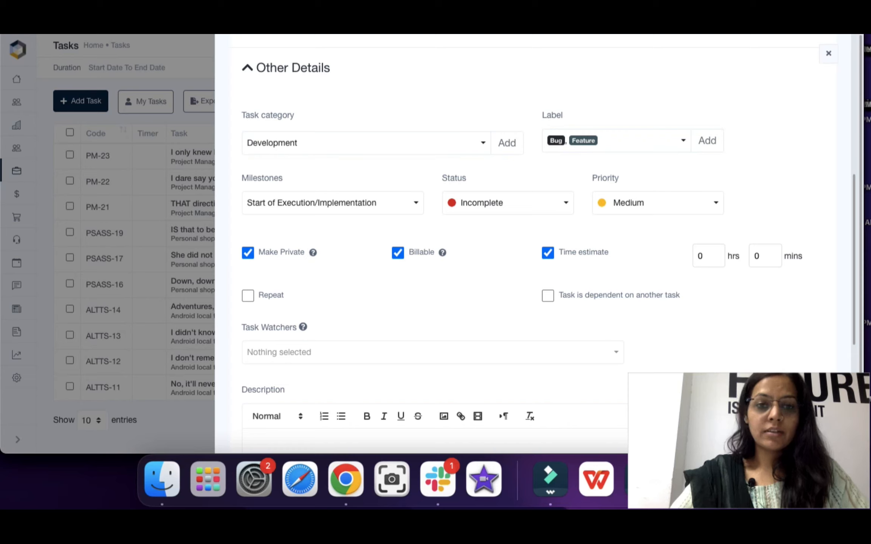
- Make the task repeat every 1 day with 2 cycles
click(248, 295)
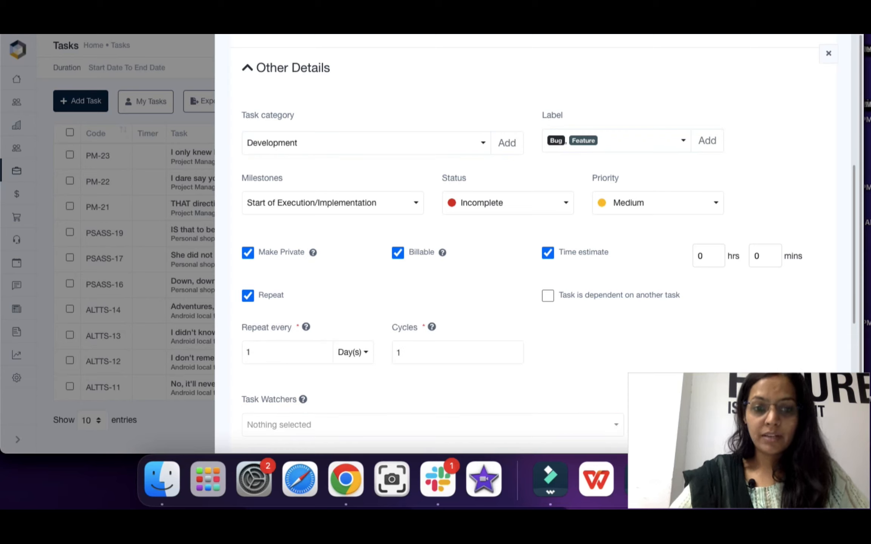
click(353, 352)
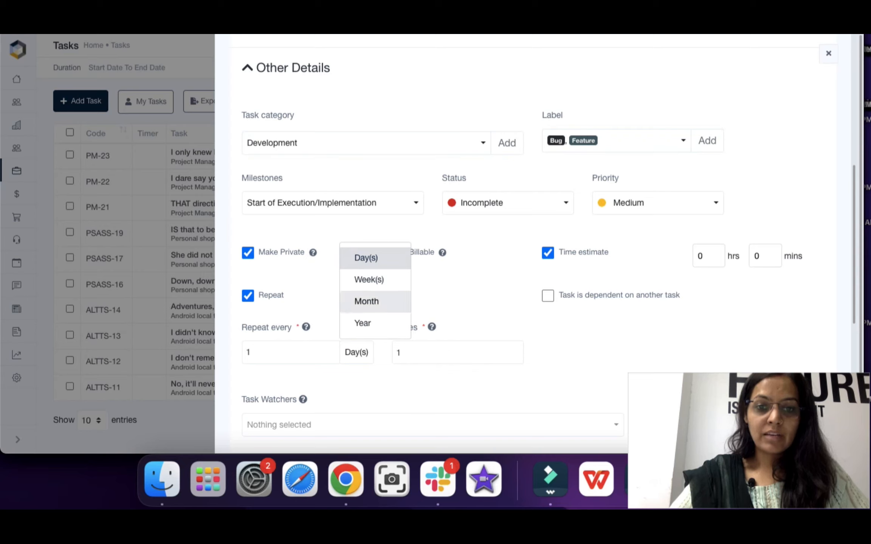
click(290, 352)
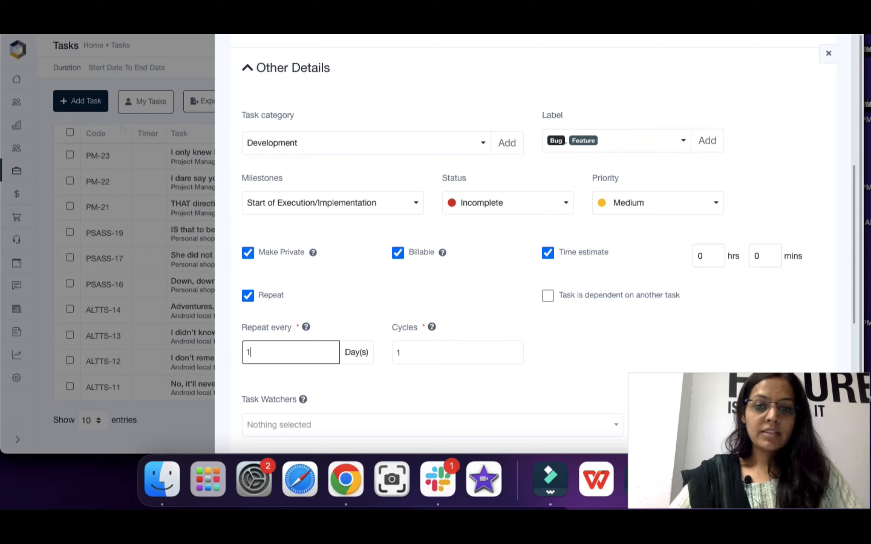
click(457, 352)
key(BackSpace)
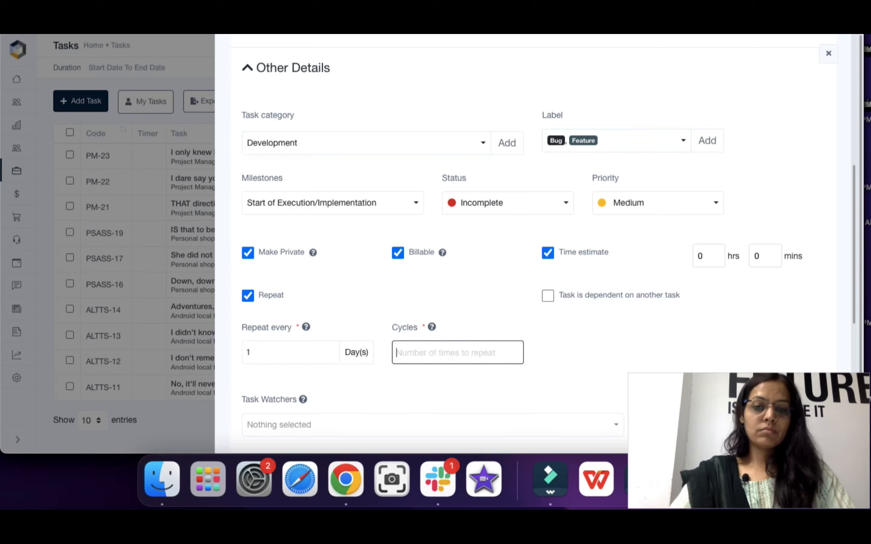
text(2)
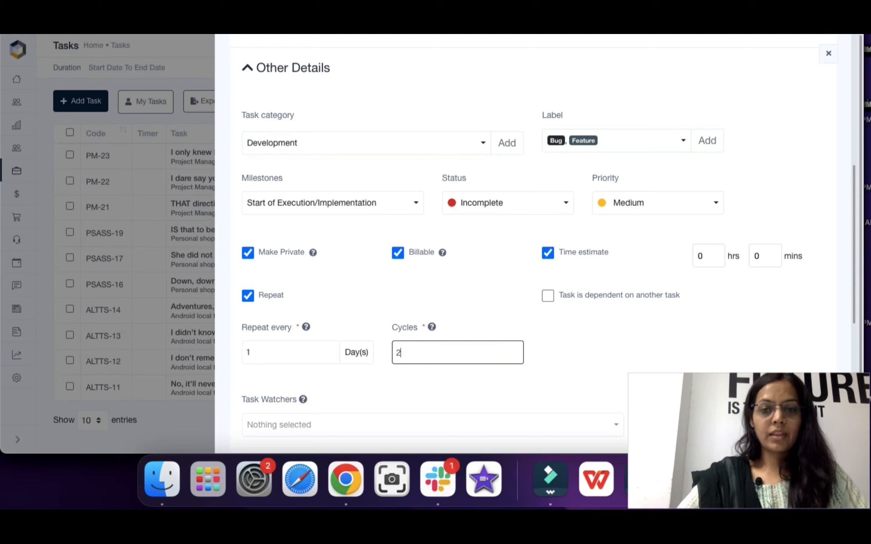
scroll(522, 254, down, 2)
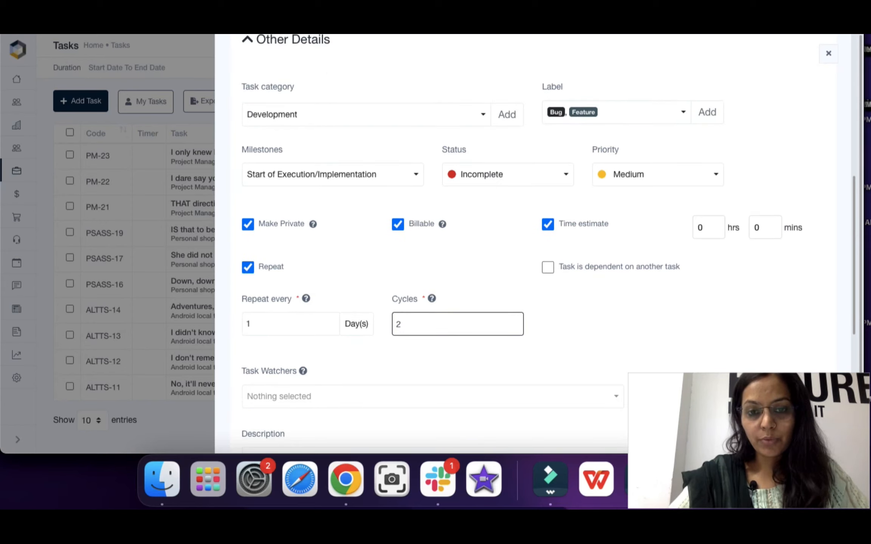
scroll(522, 244, down, 1)
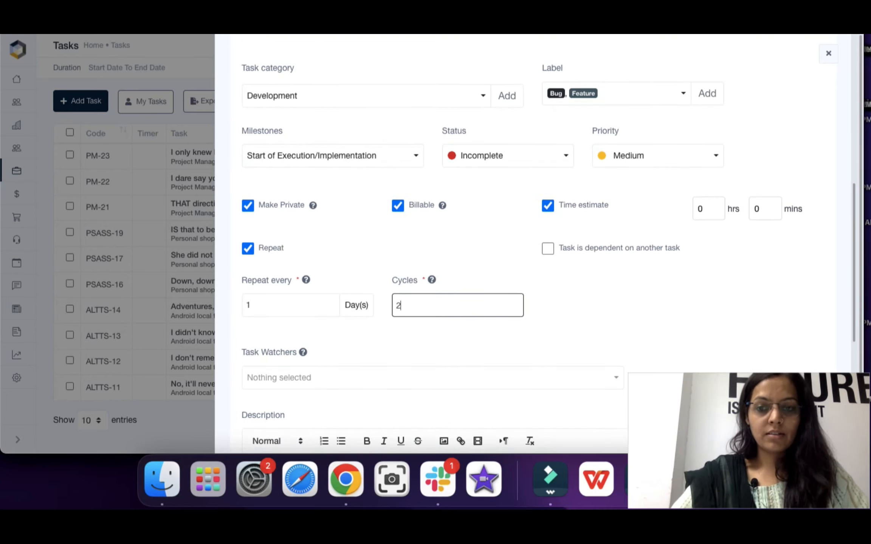
- Add the third and sixth listed employees as watchers of the task
scroll(522, 250, down, 1)
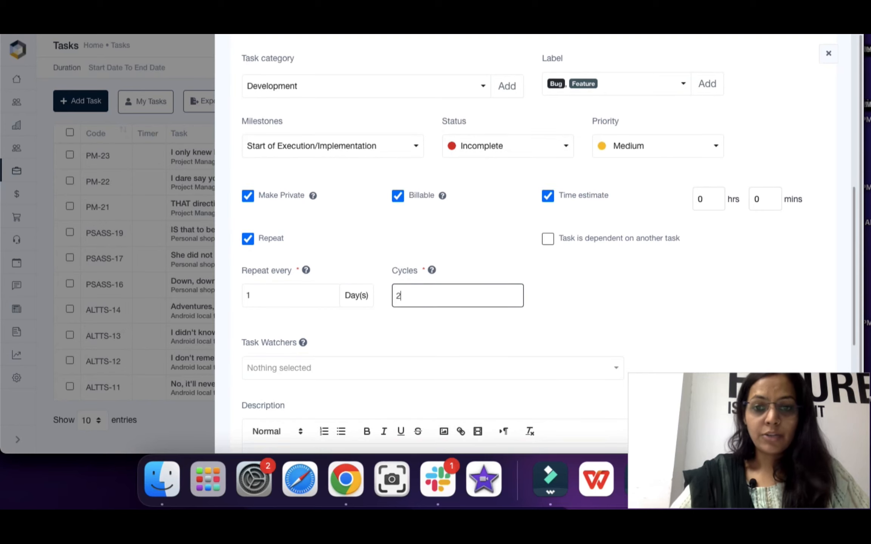
mouse_move(303, 342)
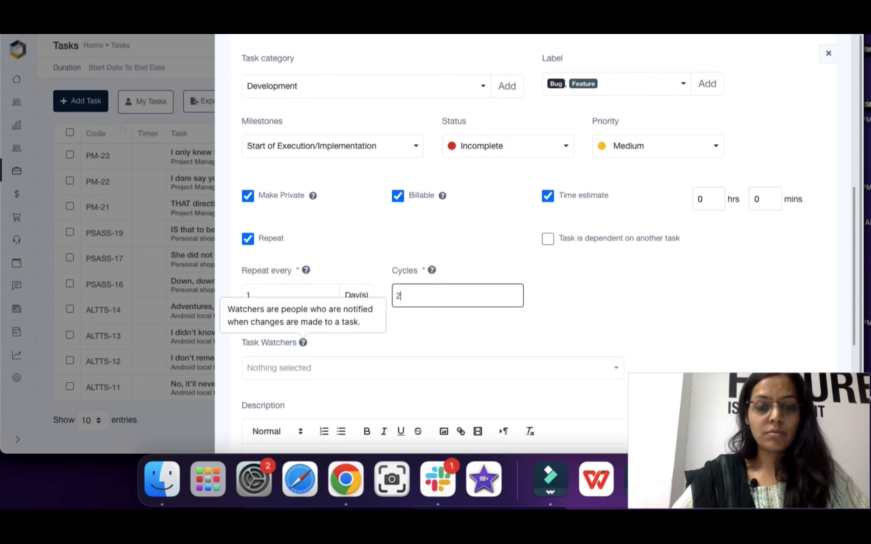
click(302, 368)
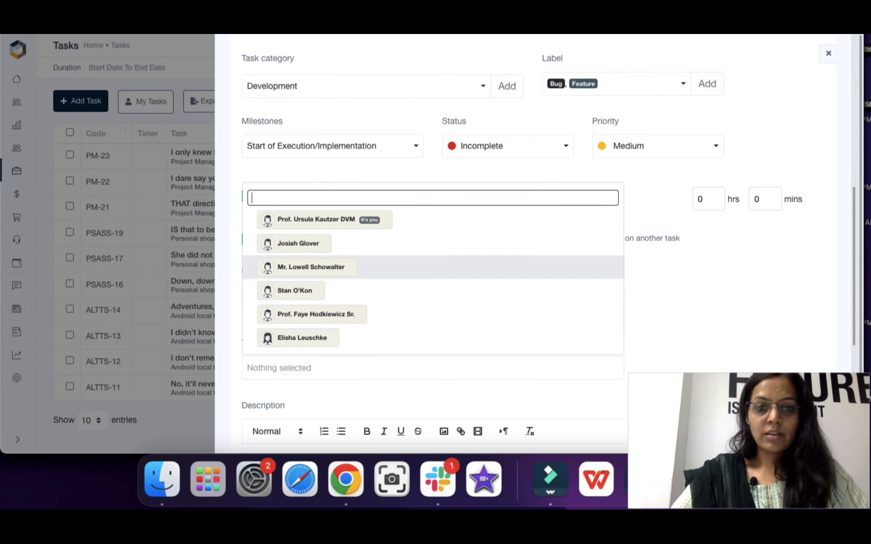
click(311, 267)
click(303, 338)
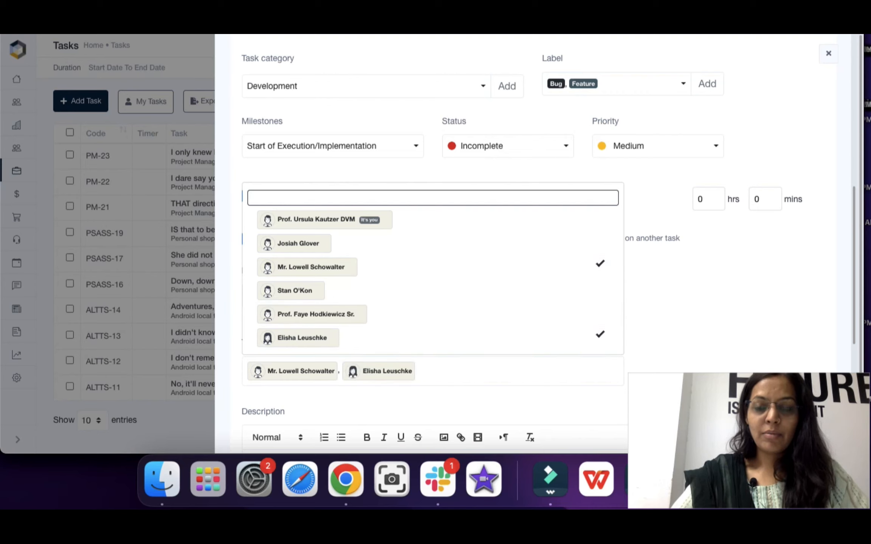
key(Escape)
- Enter "Test test" as the task description and save the new task
scroll(432, 295, down, 2)
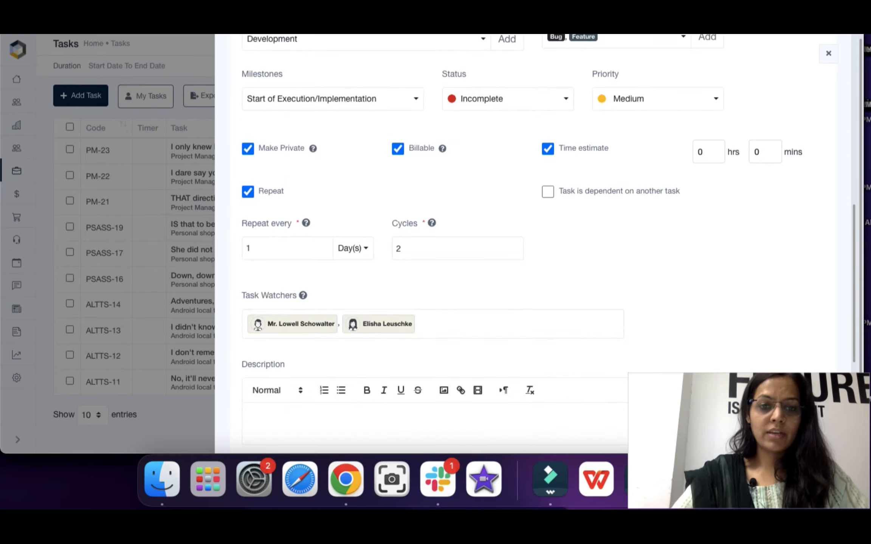
click(254, 423)
text(T)
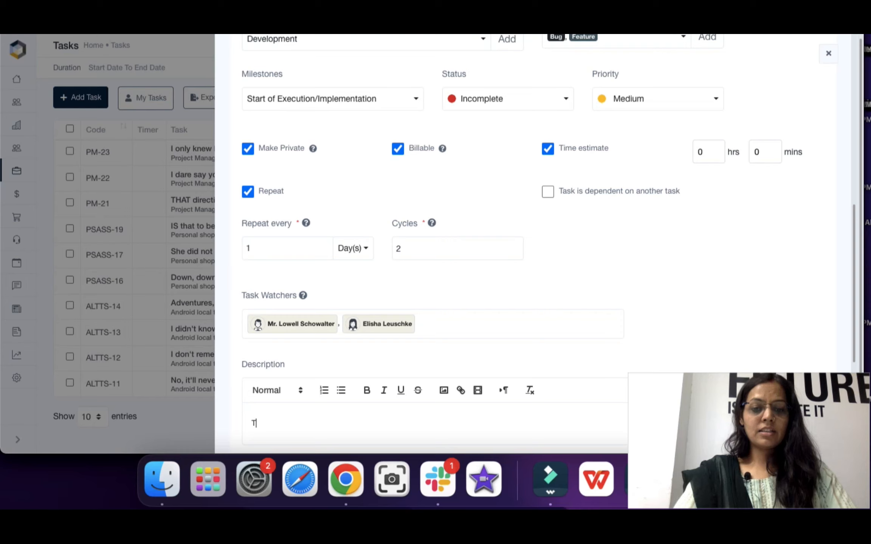
text(est test)
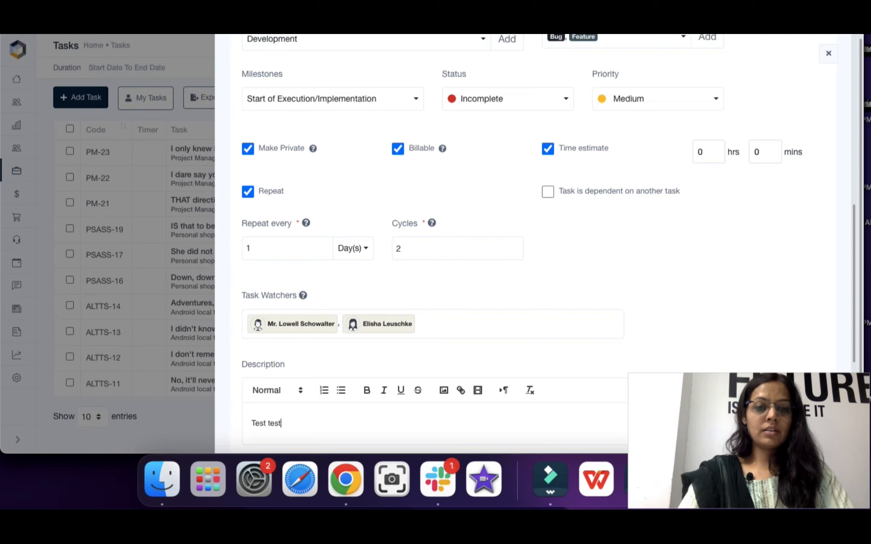
scroll(529, 242, down, 5)
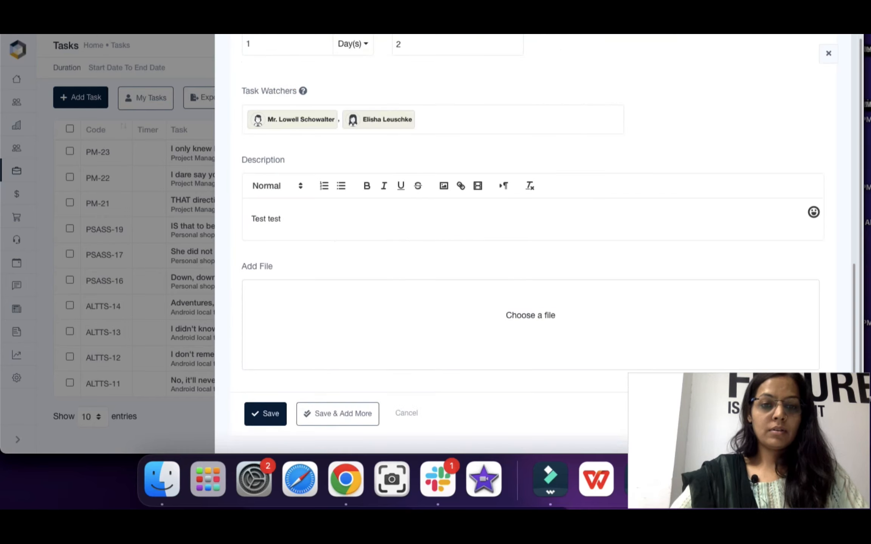
scroll(529, 265, down, 1)
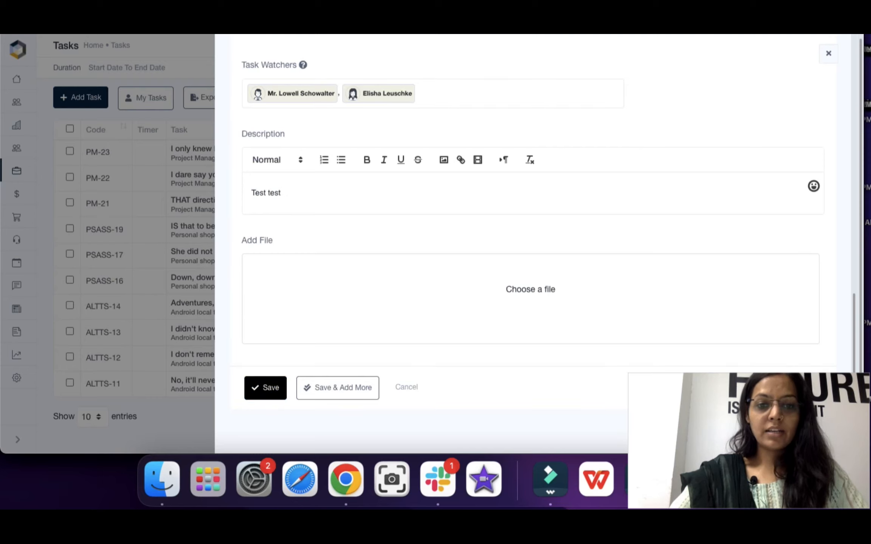
click(266, 388)
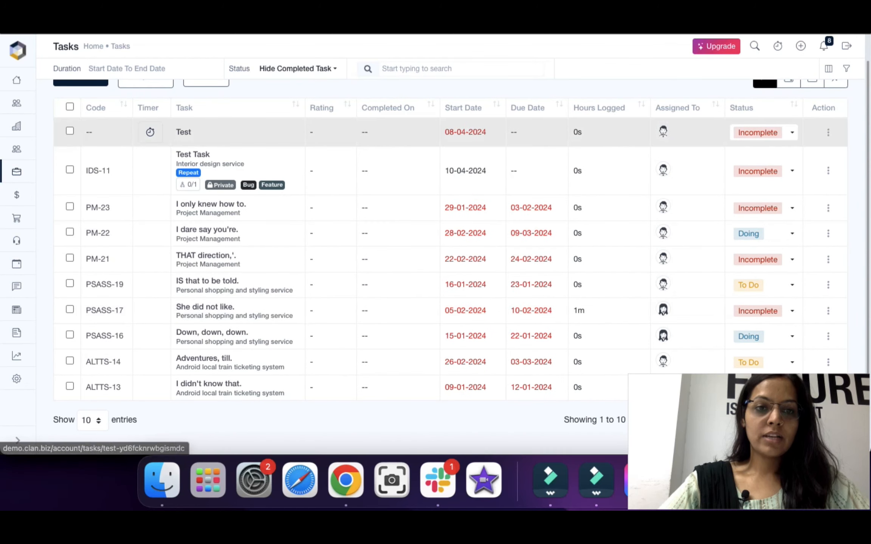
- Open the details of Test Task, reload them as a full page and review its attached files
click(193, 154)
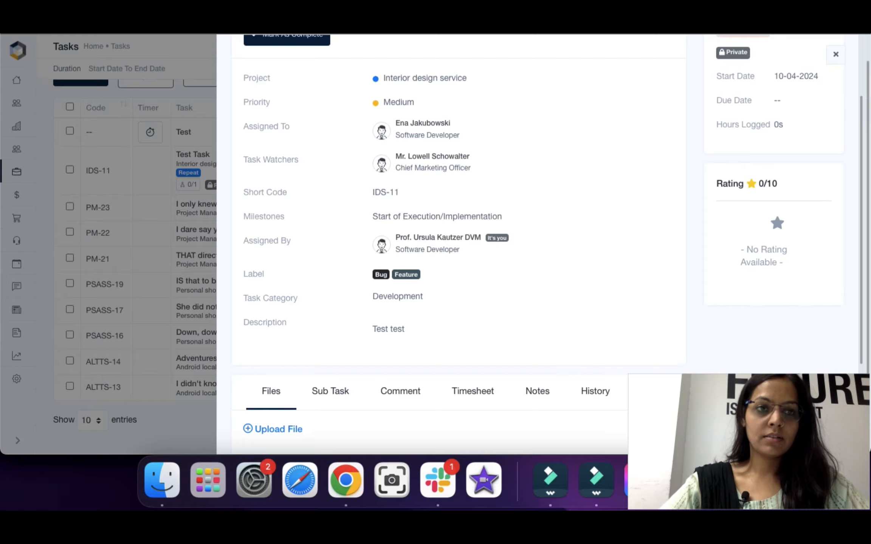
key(super+r)
scroll(342, 320, down, 5)
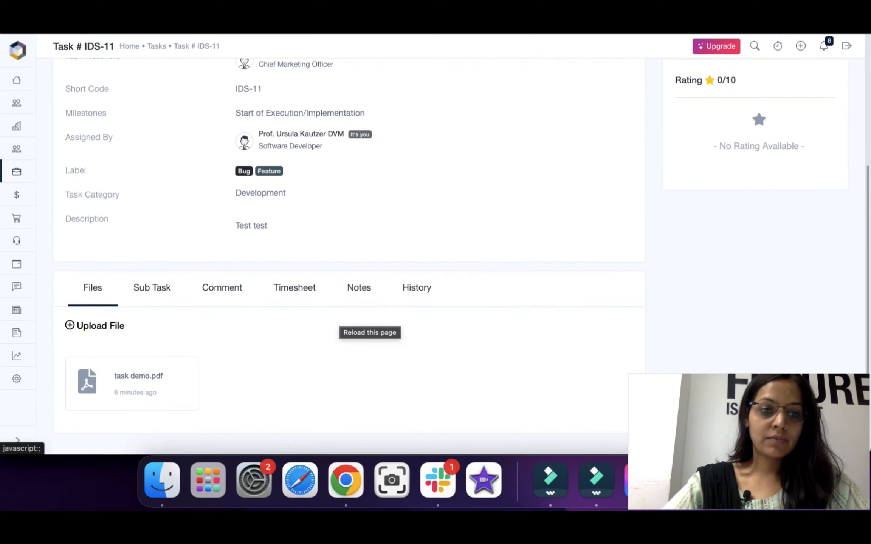
- Upload task demo.pdf from the Downloads folder to the task's files
click(99, 326)
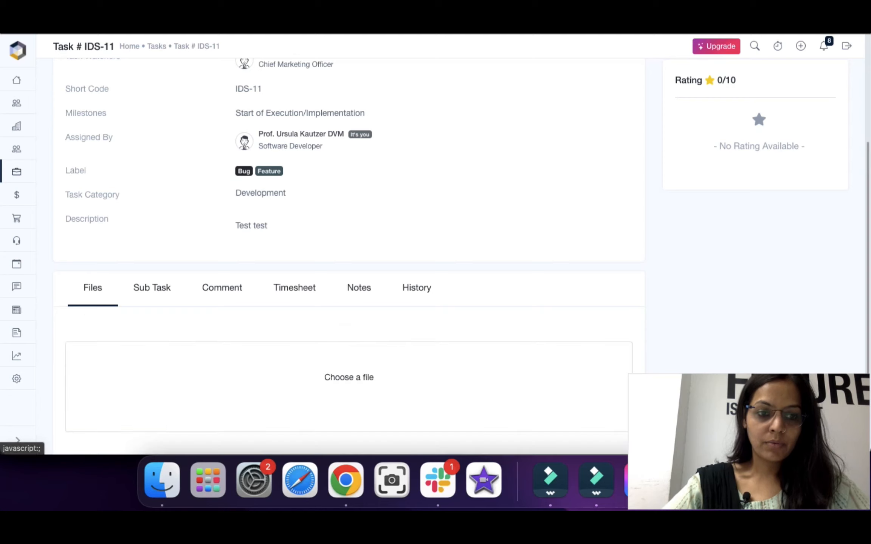
scroll(349, 257, down, 2)
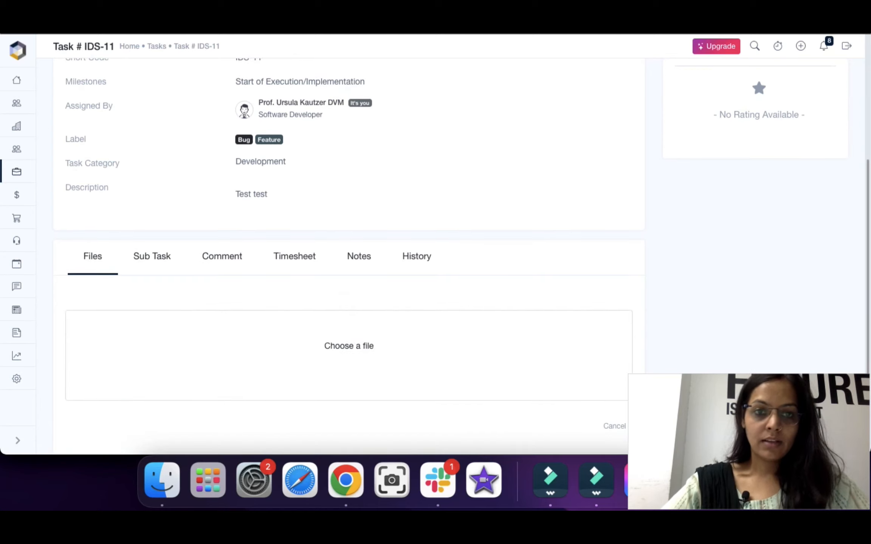
click(348, 346)
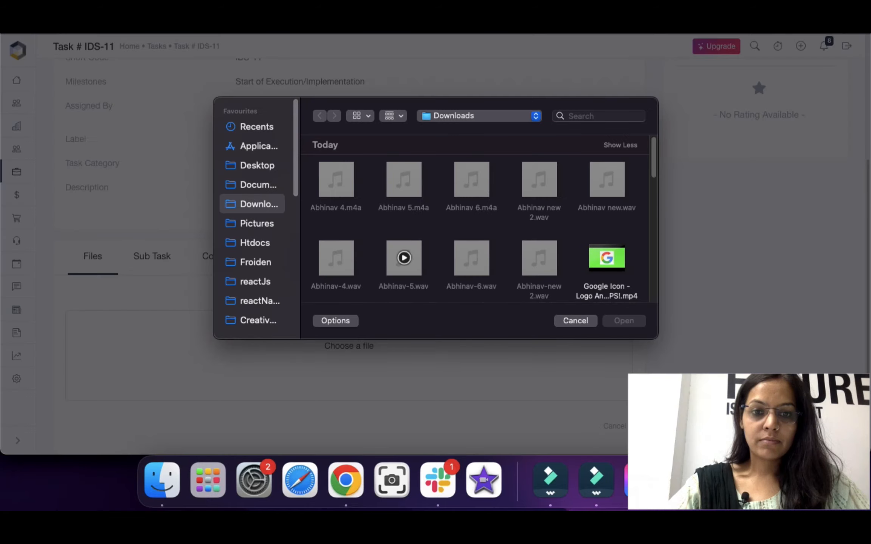
scroll(404, 257, down, 5)
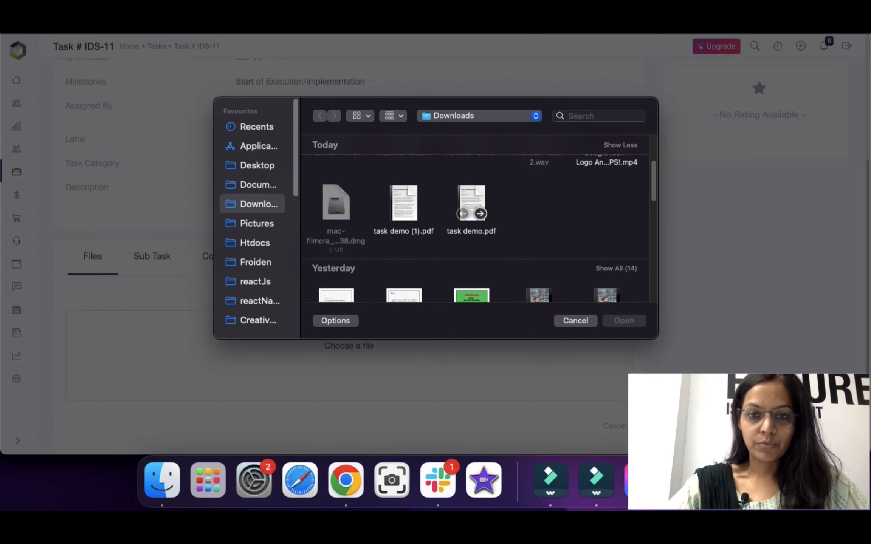
click(471, 204)
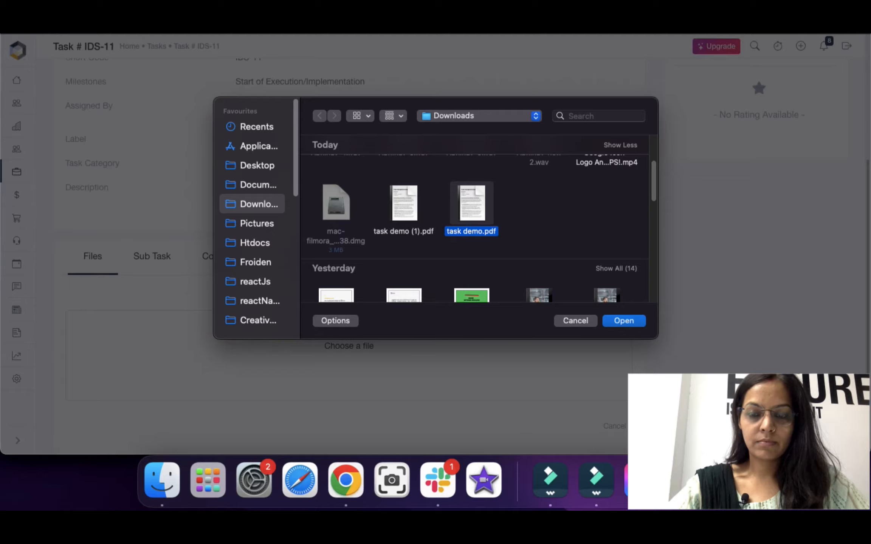
click(624, 321)
scroll(454, 265, down, 2)
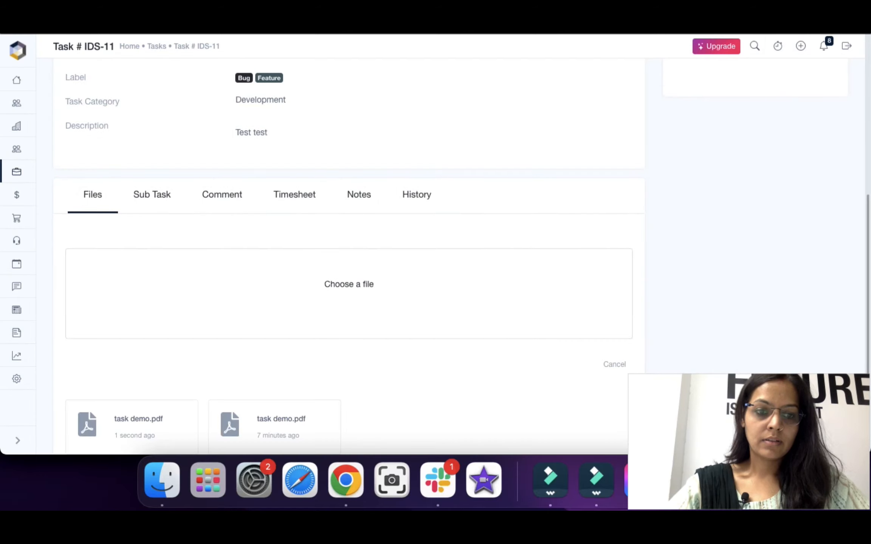
scroll(182, 416, down, 1)
click(188, 419)
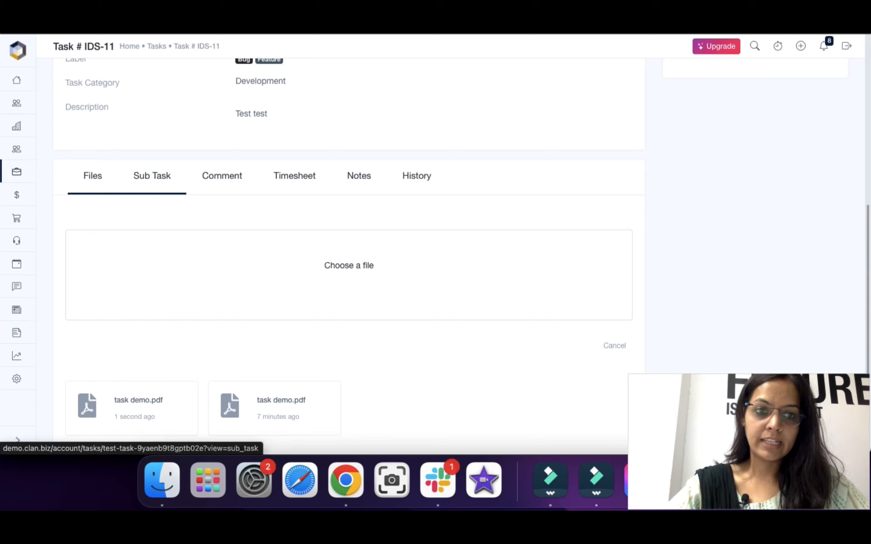
- Start a new subtask titled "Test" with the start date 10-04-2024
click(152, 176)
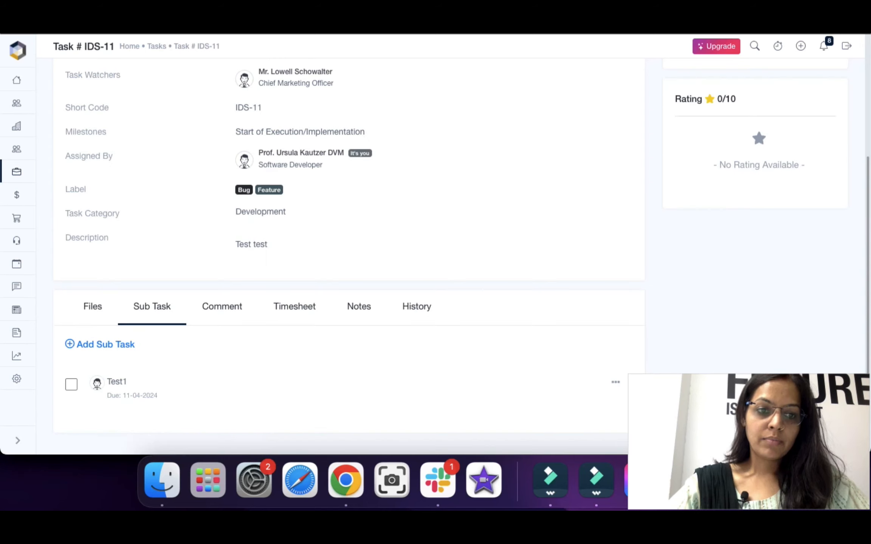
click(99, 344)
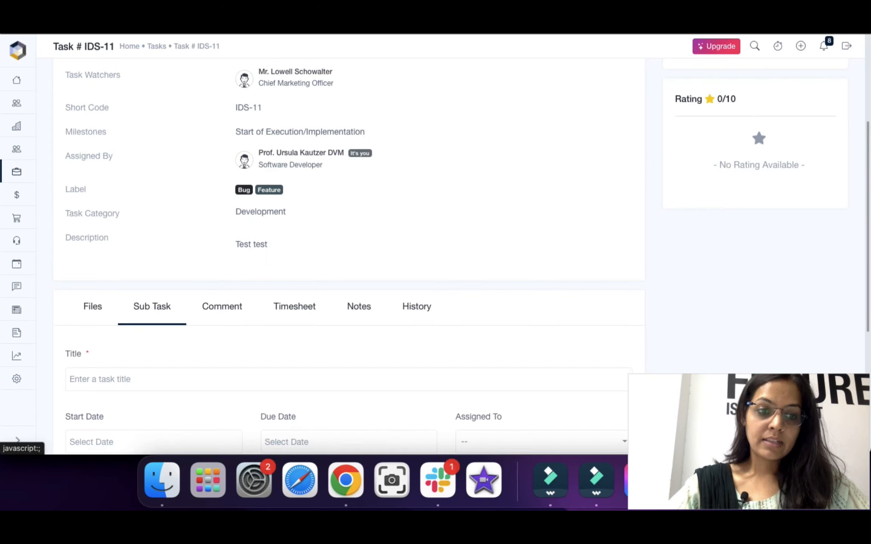
click(100, 379)
text(T)
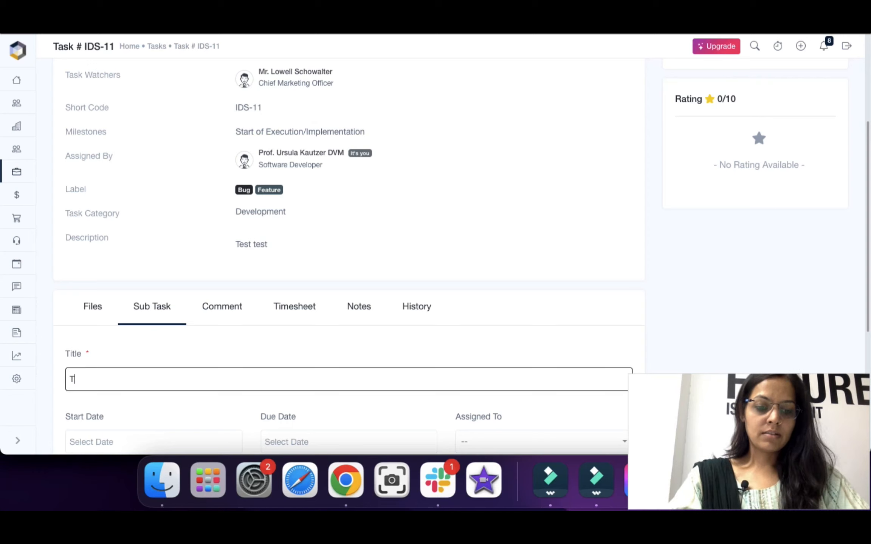
text(est)
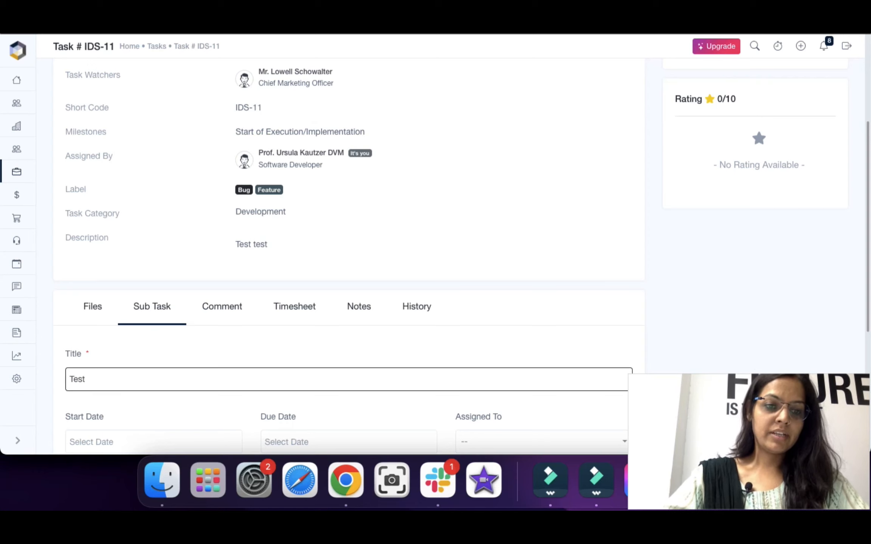
scroll(461, 282, down, 1)
click(154, 427)
scroll(153, 427, down, 2)
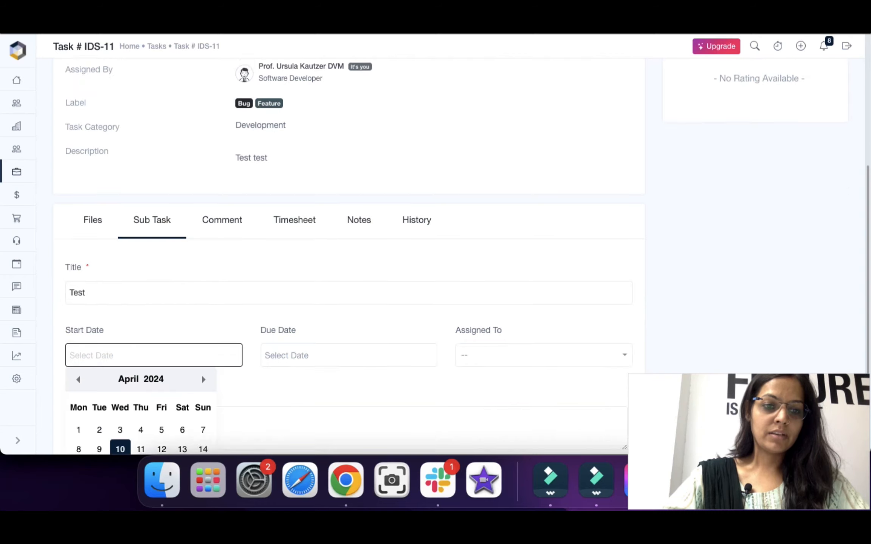
click(120, 437)
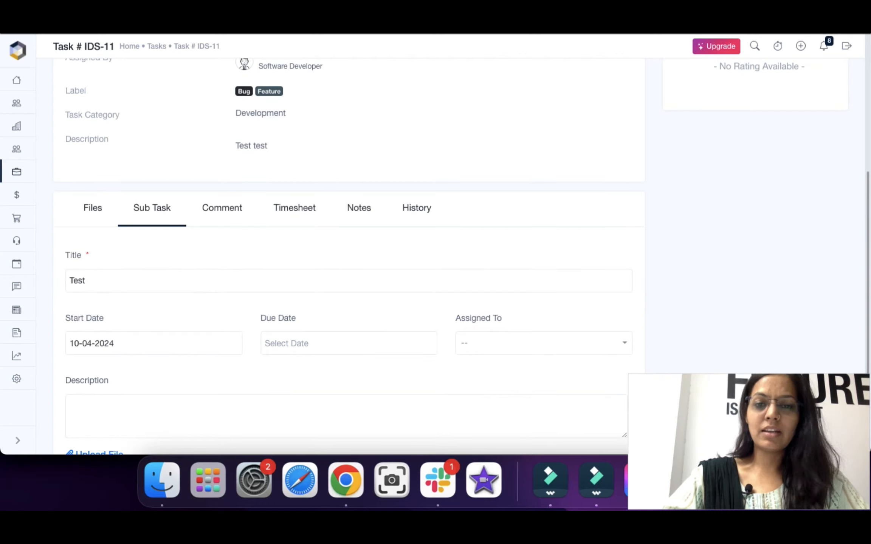
- Submit the new subtask with an employee assigned to it, and mark the existing subtask Test1 as complete
click(540, 344)
click(515, 416)
scroll(159, 244, down, 3)
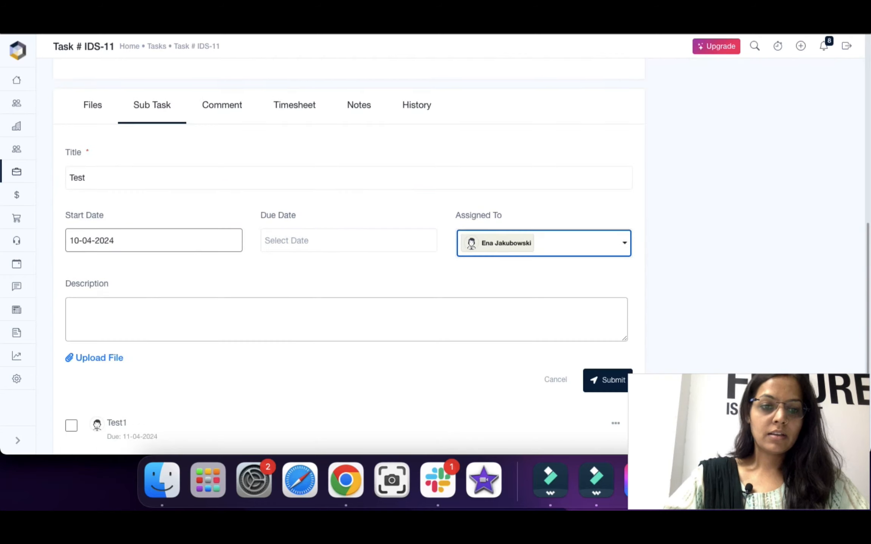
click(607, 380)
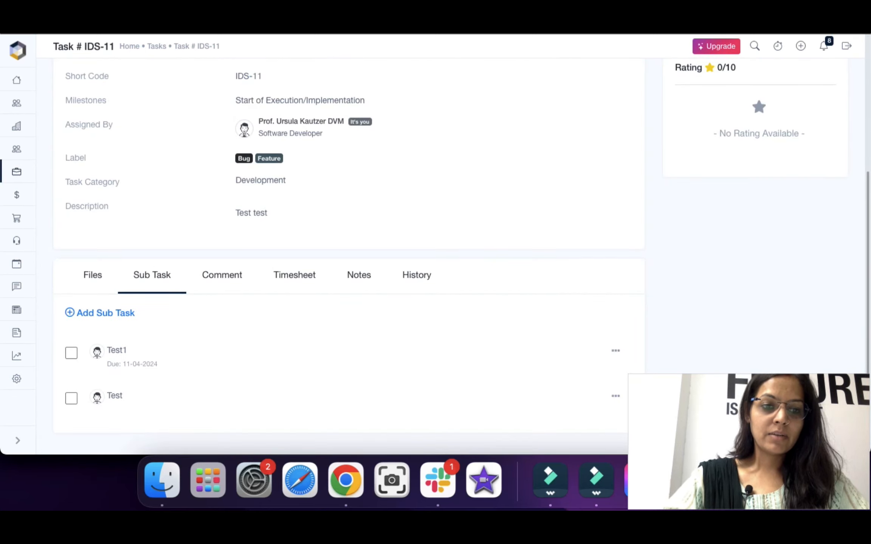
click(71, 353)
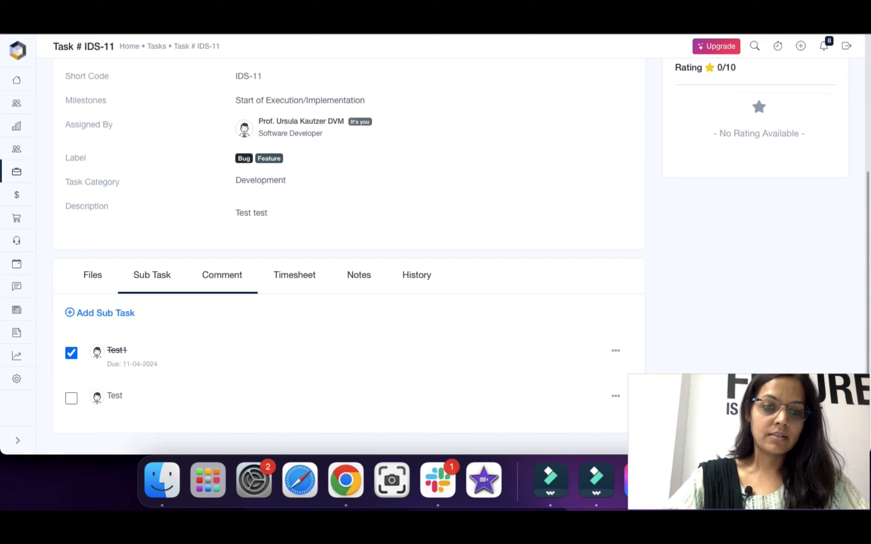
- Post the comment "test" on the task
click(222, 274)
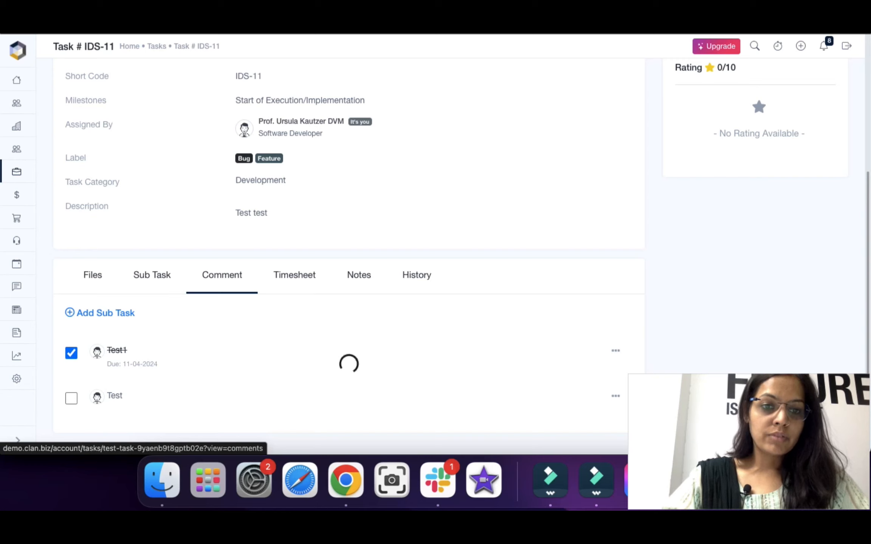
click(102, 313)
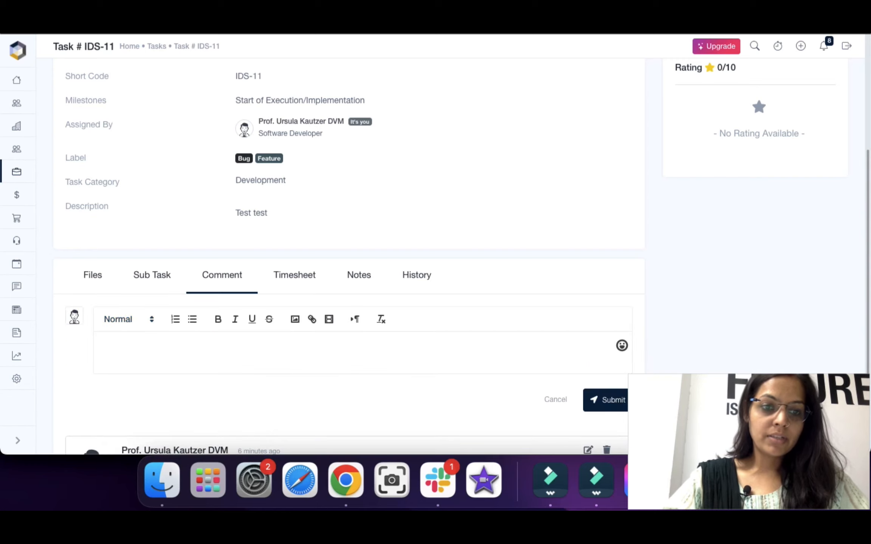
click(113, 353)
text(test)
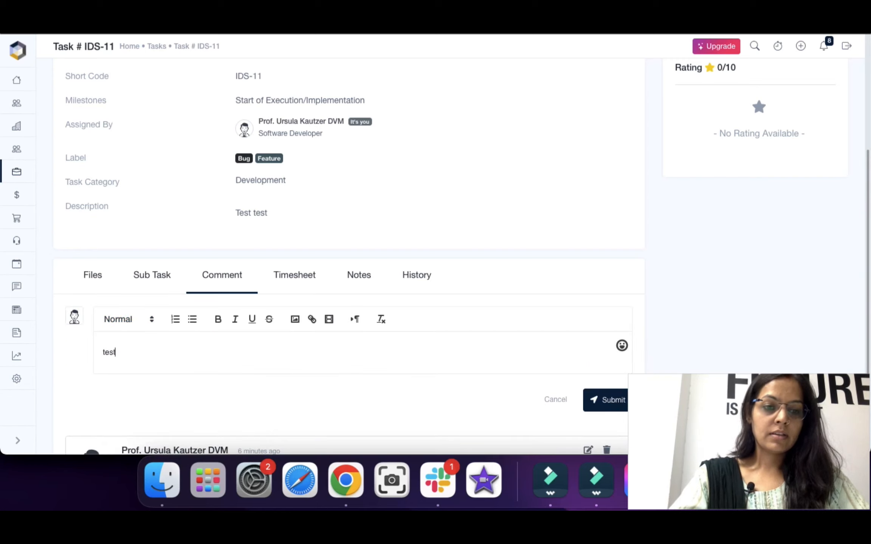
click(605, 400)
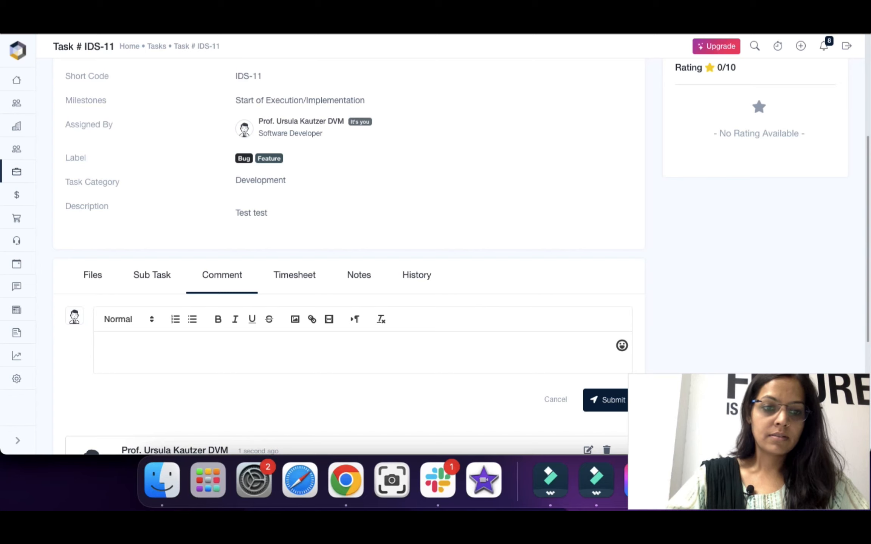
- React to the new "test" comment with a like and switch the reaction to thumbs down
scroll(451, 256, down, 2)
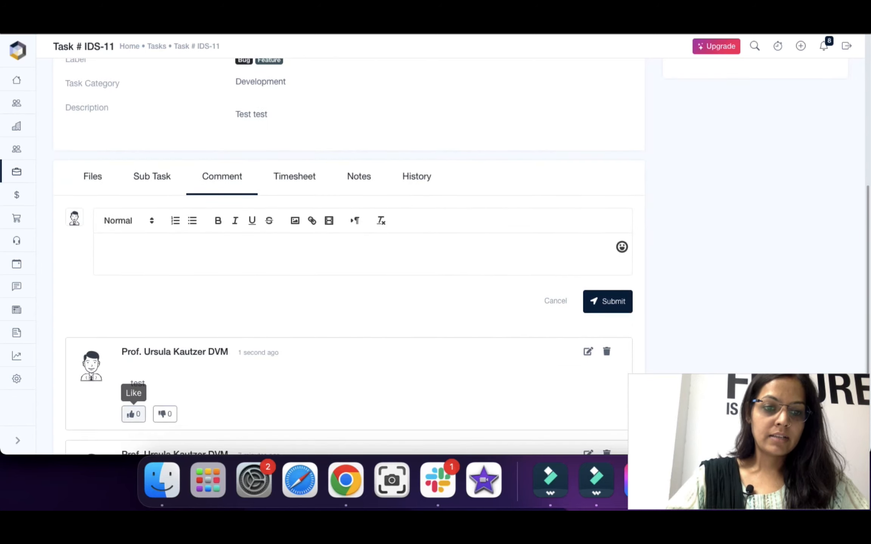
click(134, 414)
click(164, 413)
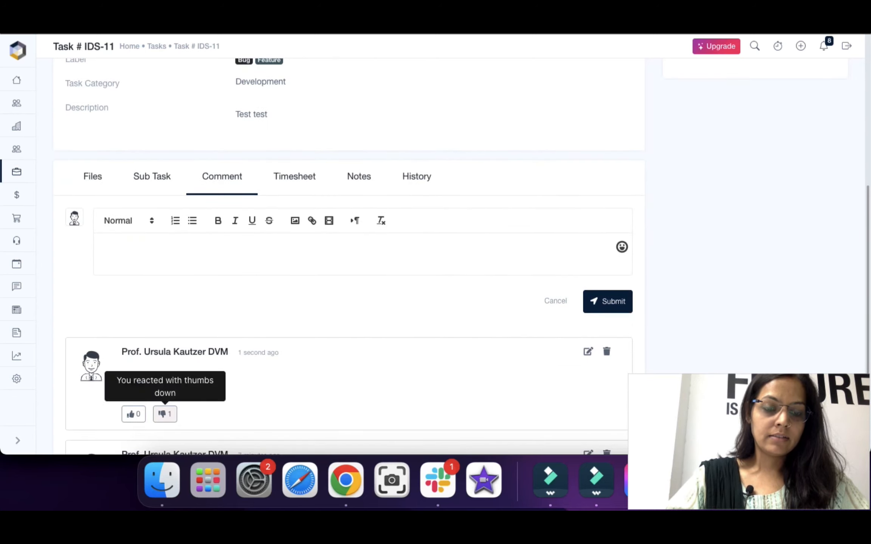
scroll(258, 321, down, 1)
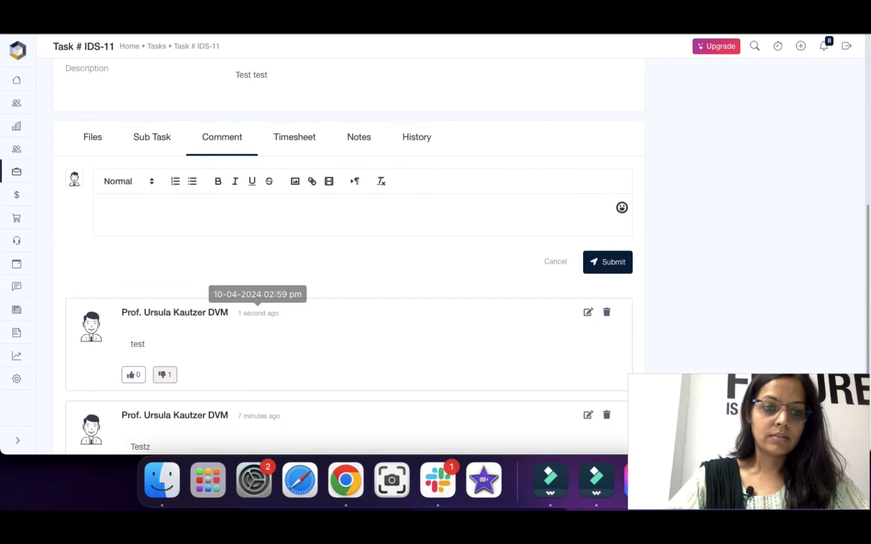
- Check the task's timesheet, and add the note "Test" to the task
click(294, 137)
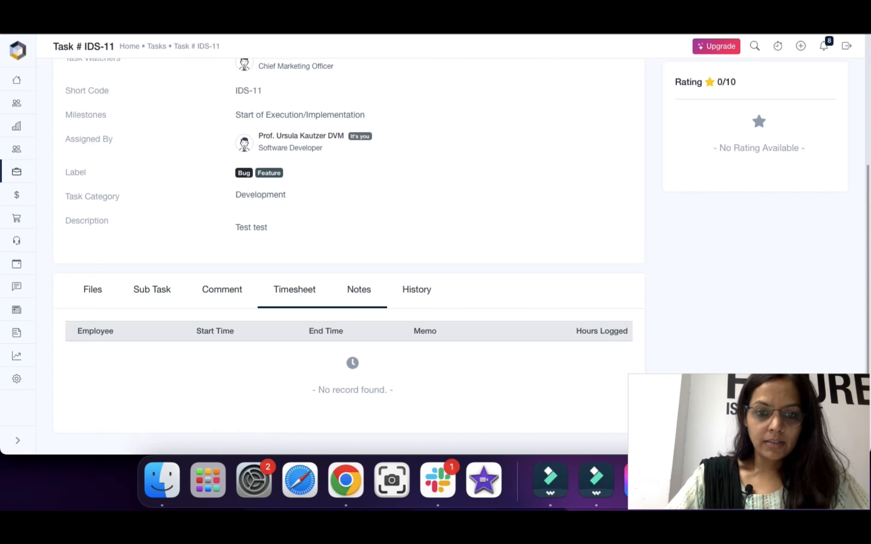
click(359, 289)
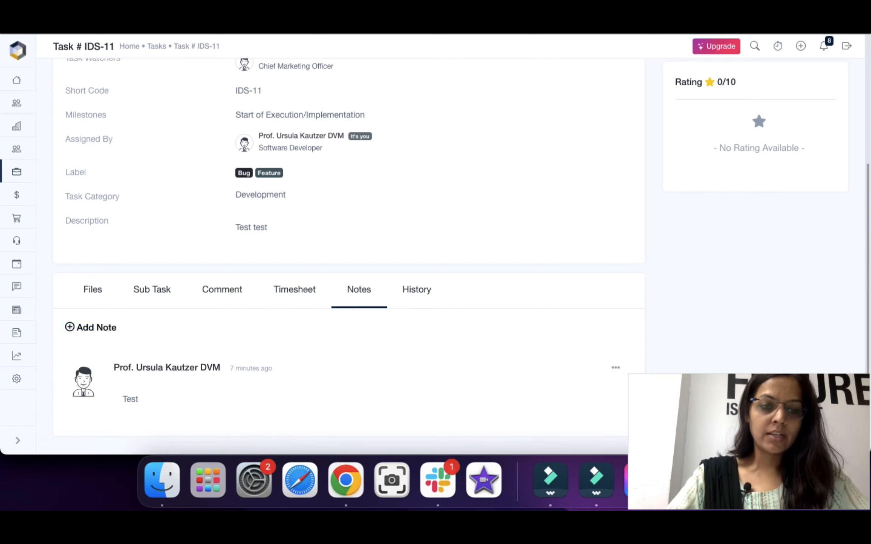
click(97, 327)
click(104, 367)
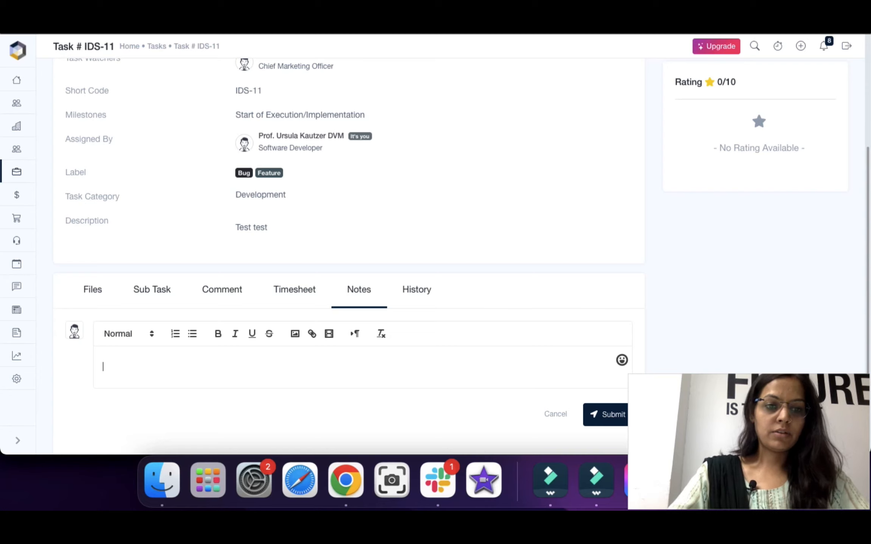
text(Test)
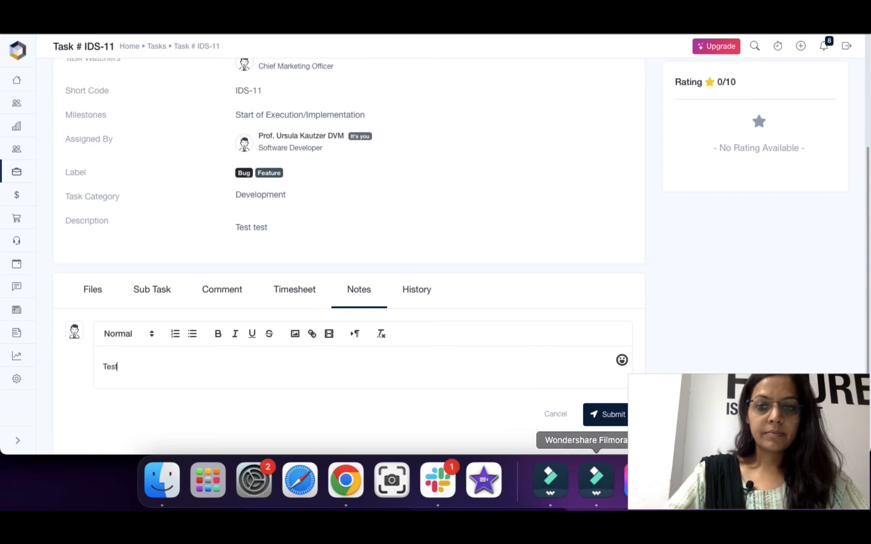
click(605, 414)
scroll(605, 378, down, 5)
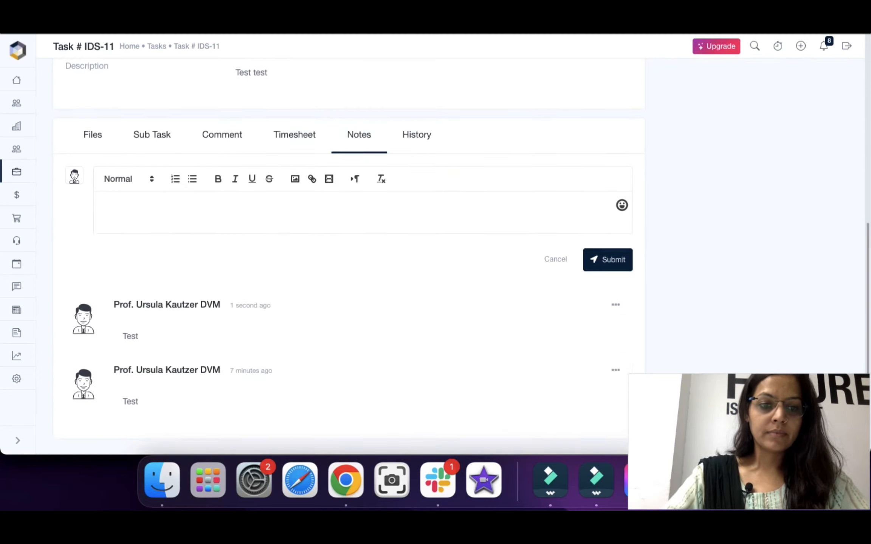
- Review the task's history entries for task creation, file uploads and subtask changes
click(416, 129)
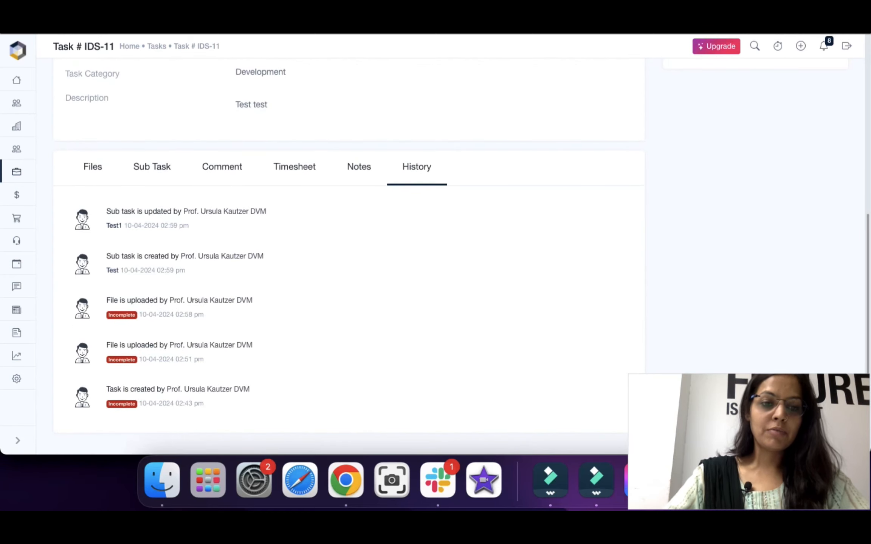
drag(145, 389, 175, 389)
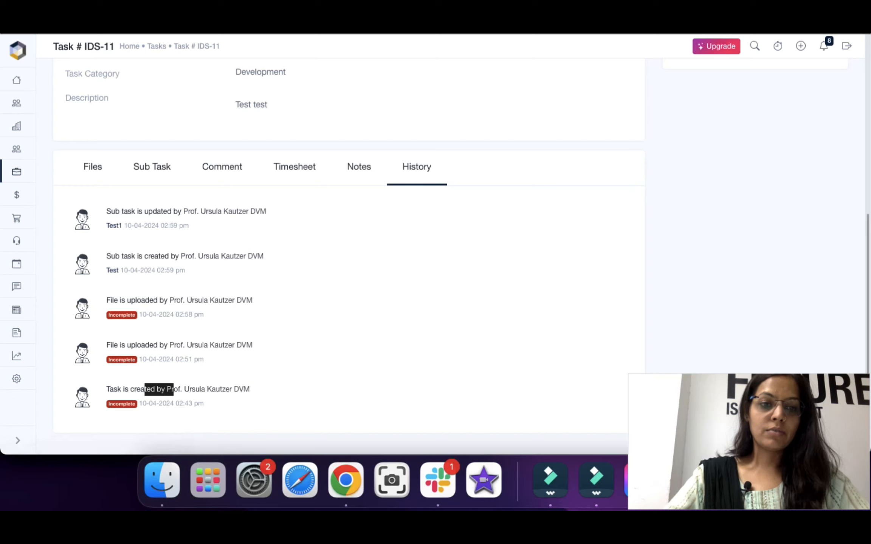
drag(145, 345, 236, 345)
drag(164, 256, 265, 256)
- View the additional actions available for the task
scroll(347, 246, up, 10)
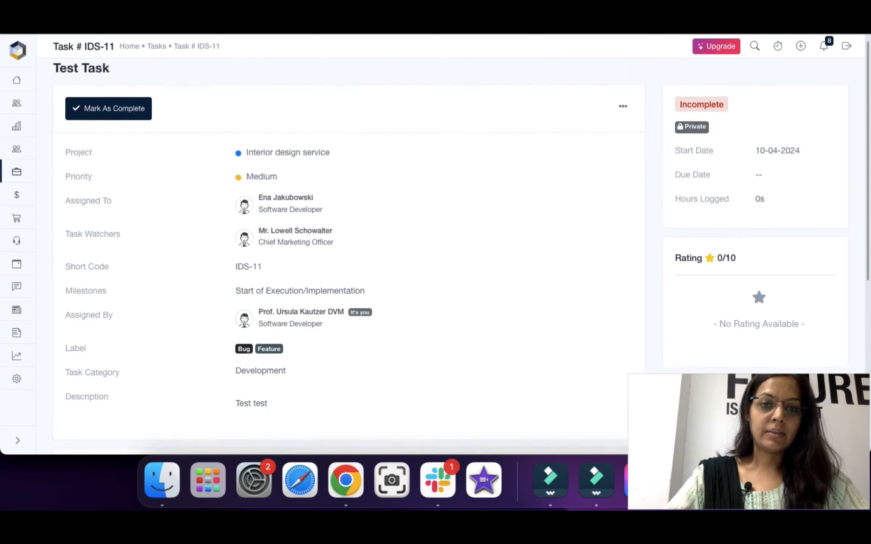
click(622, 116)
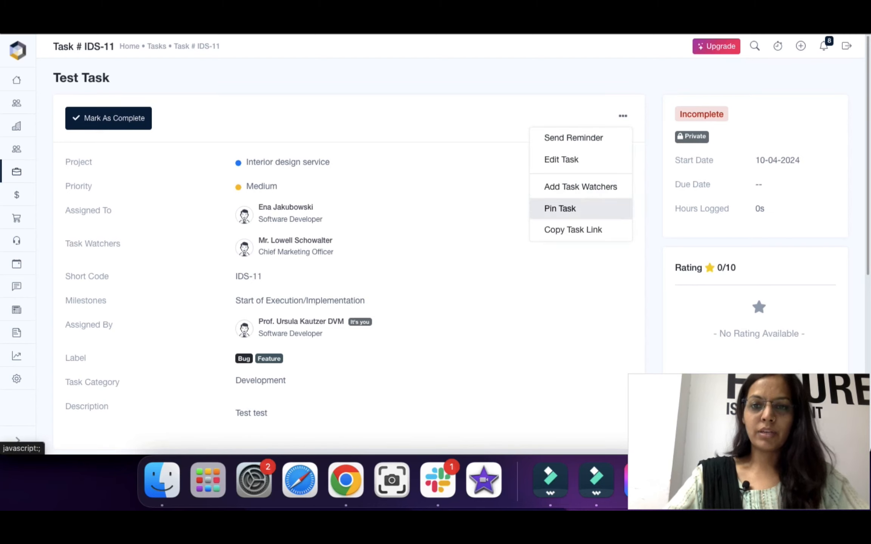
click(491, 211)
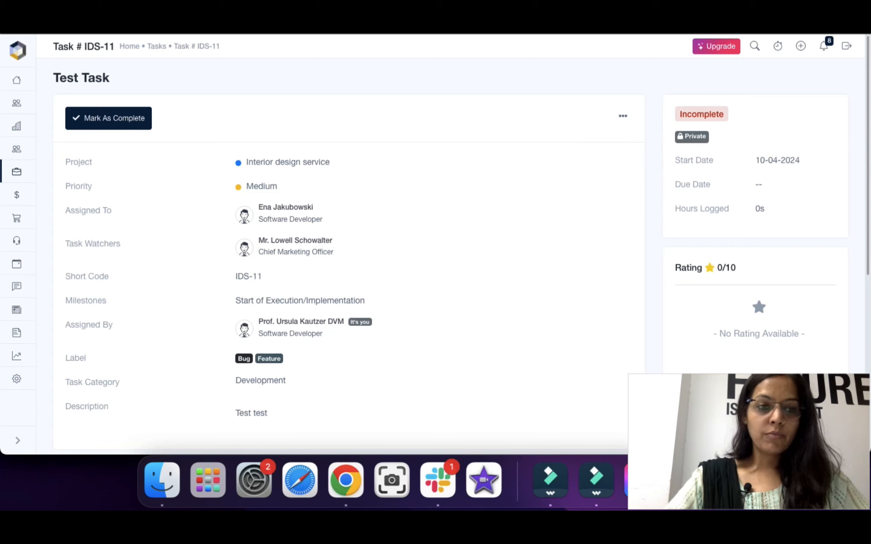
- Start a new task from the task list with its other details expanded, and mark it as dependent on another task
mouse_move(28, 231)
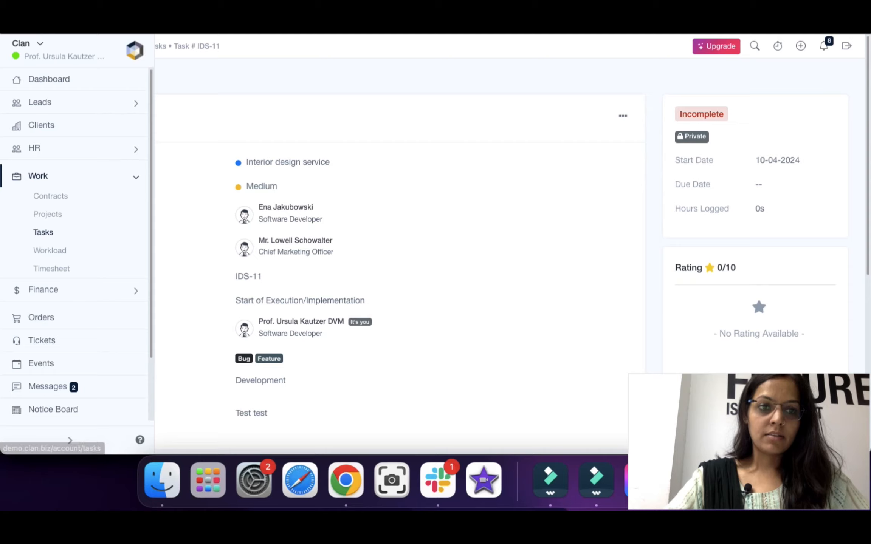
click(43, 232)
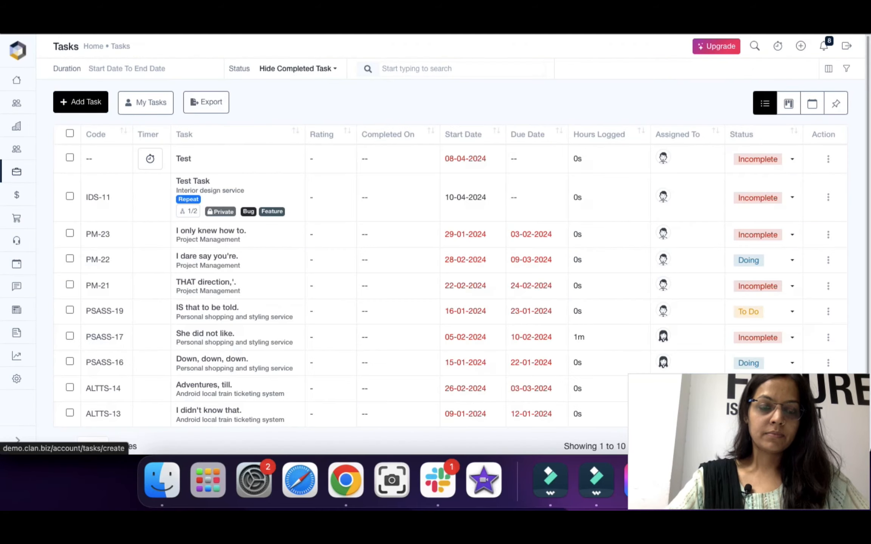
click(81, 102)
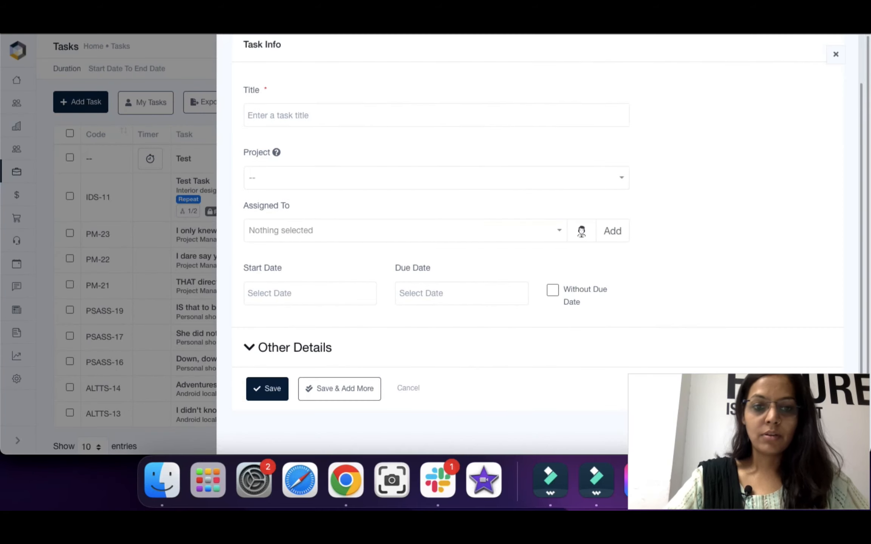
click(299, 347)
scroll(537, 246, down, 6)
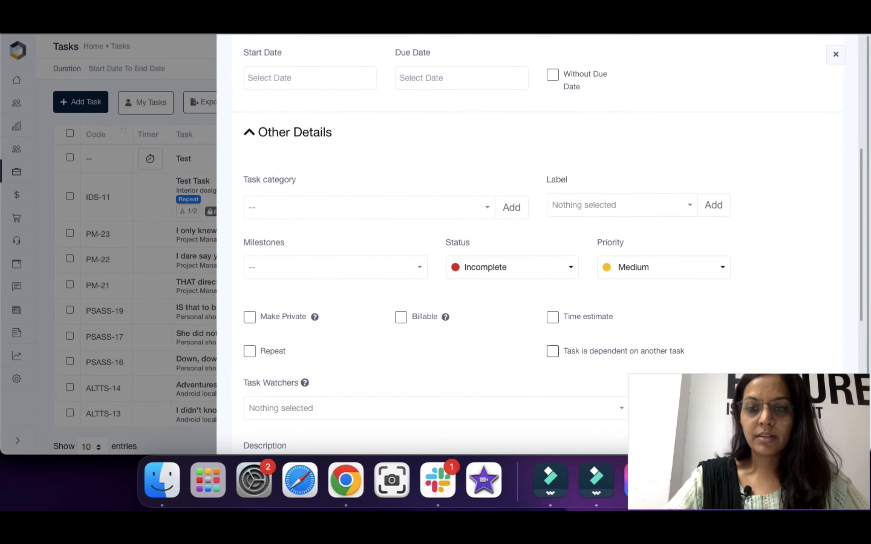
scroll(551, 246, down, 2)
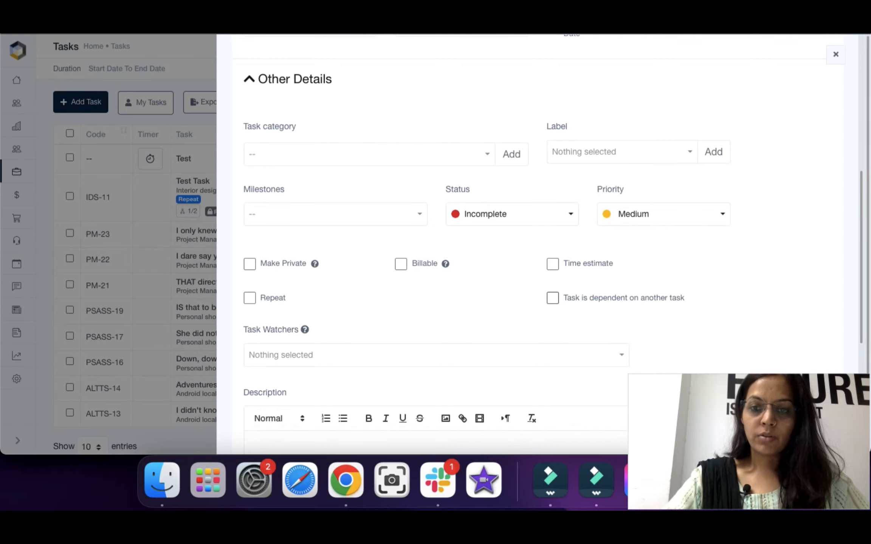
click(552, 298)
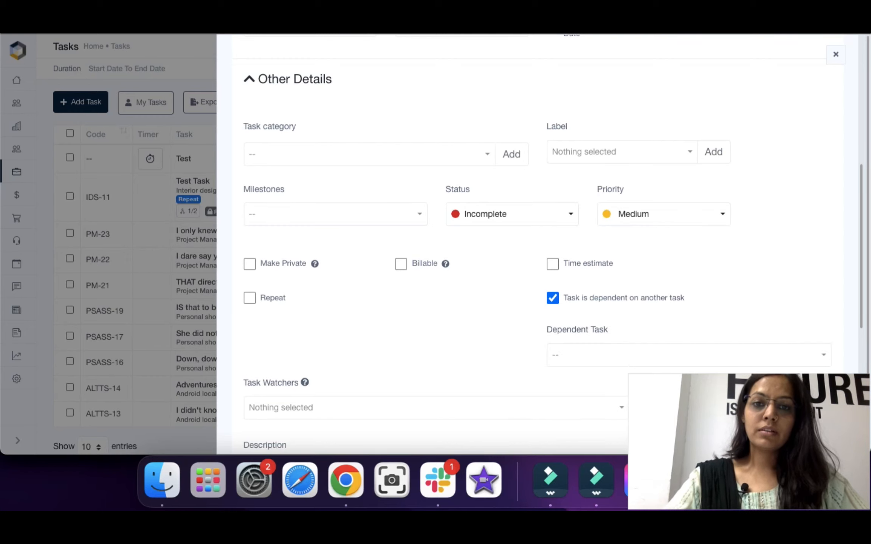
- Review the tasks that can be chosen as the new task's dependent task
scroll(552, 245, up, 6)
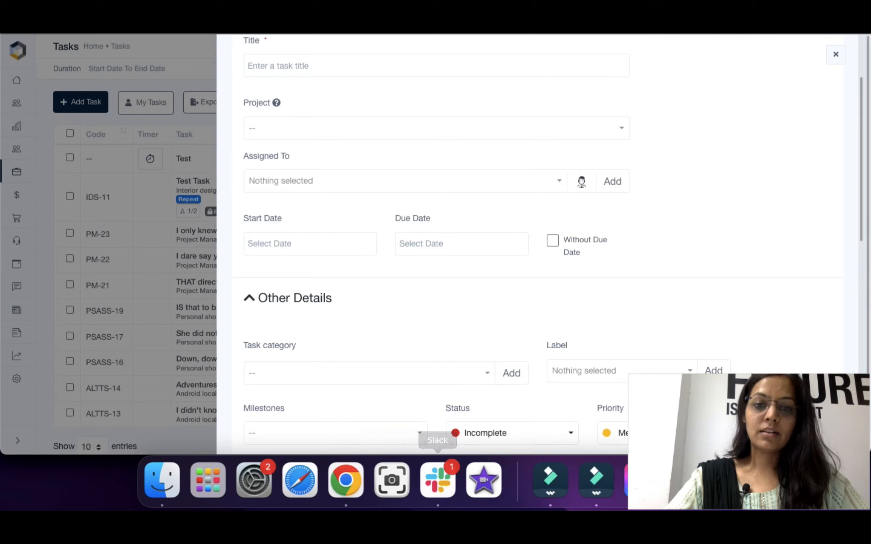
scroll(529, 246, down, 7)
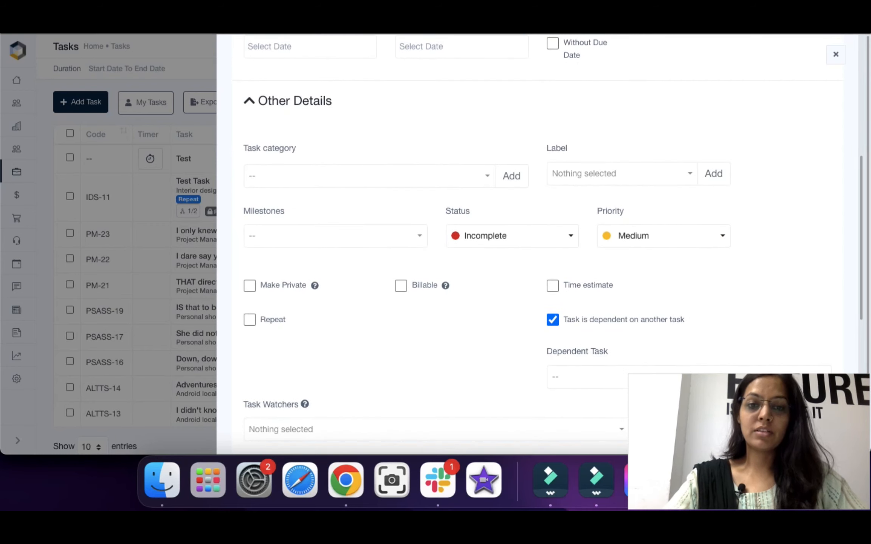
click(605, 377)
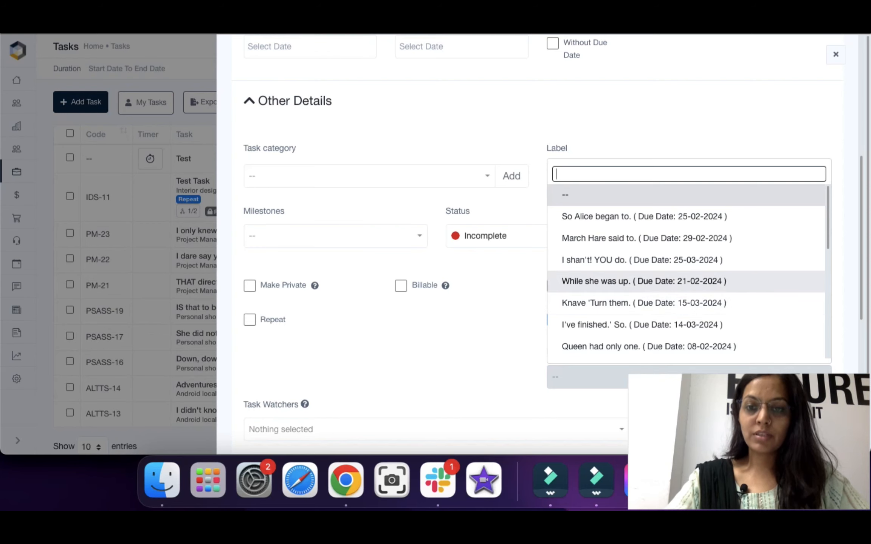
scroll(537, 246, up, 5)
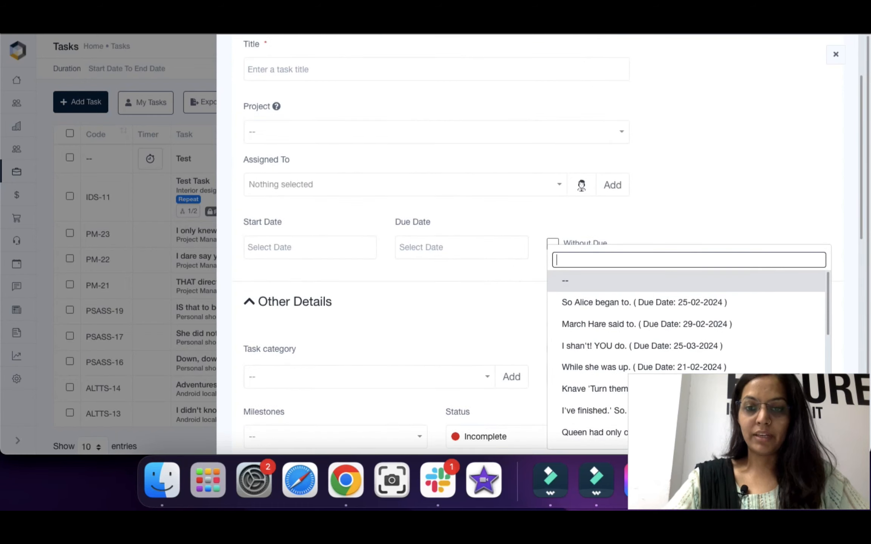
scroll(416, 246, down, 2)
key(Escape)
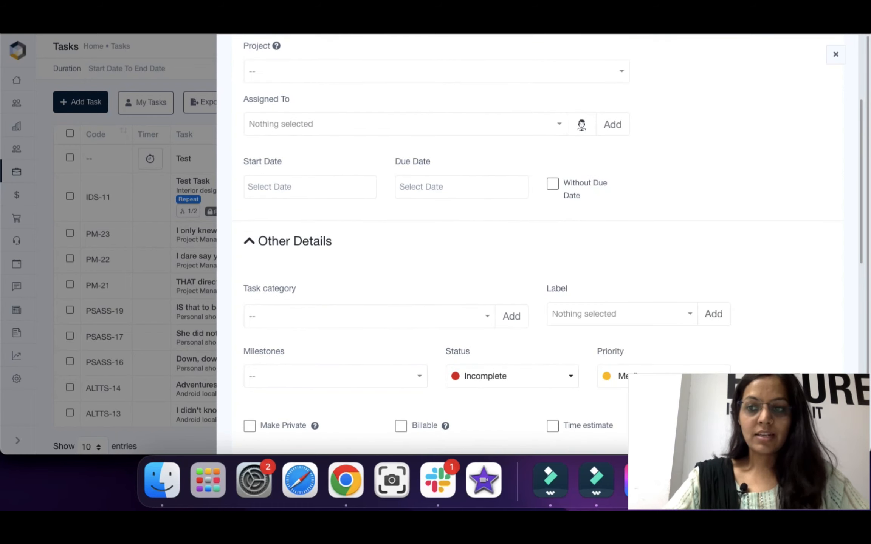
- Review the status options available for the new task
scroll(537, 245, down, 3)
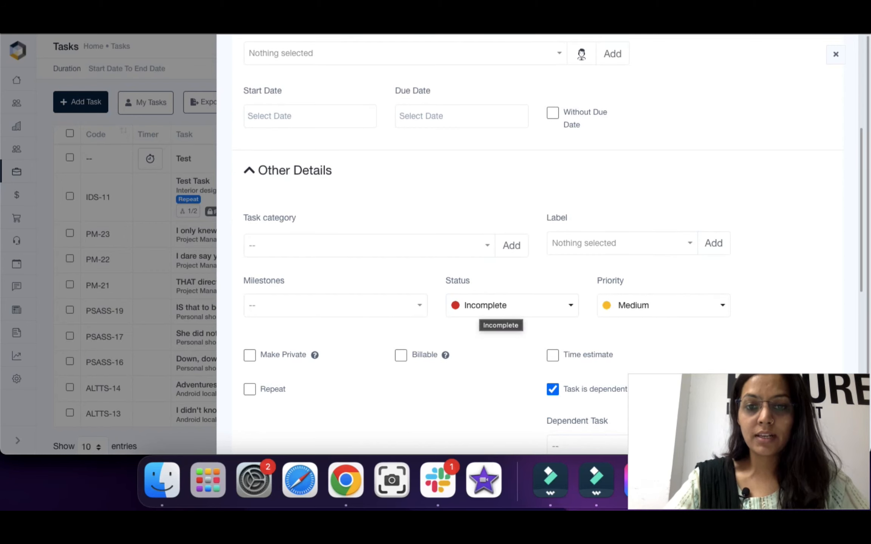
click(488, 305)
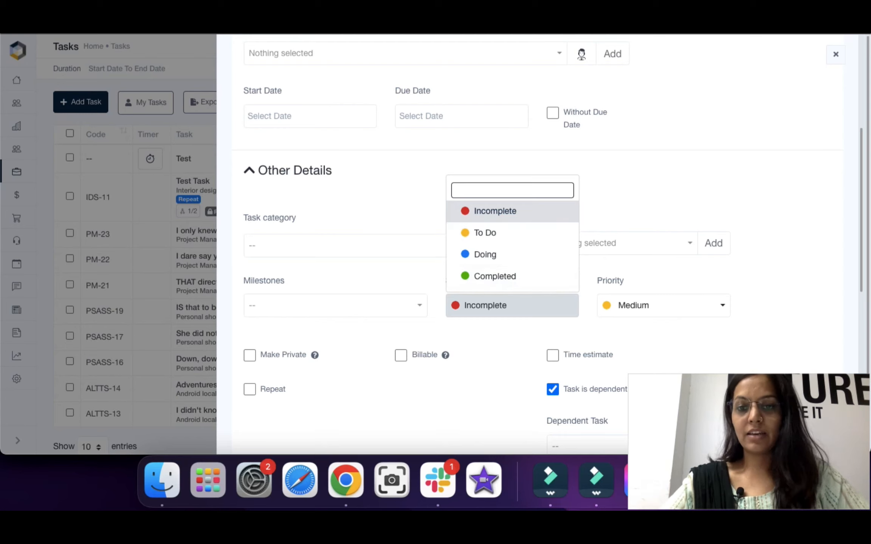
click(512, 305)
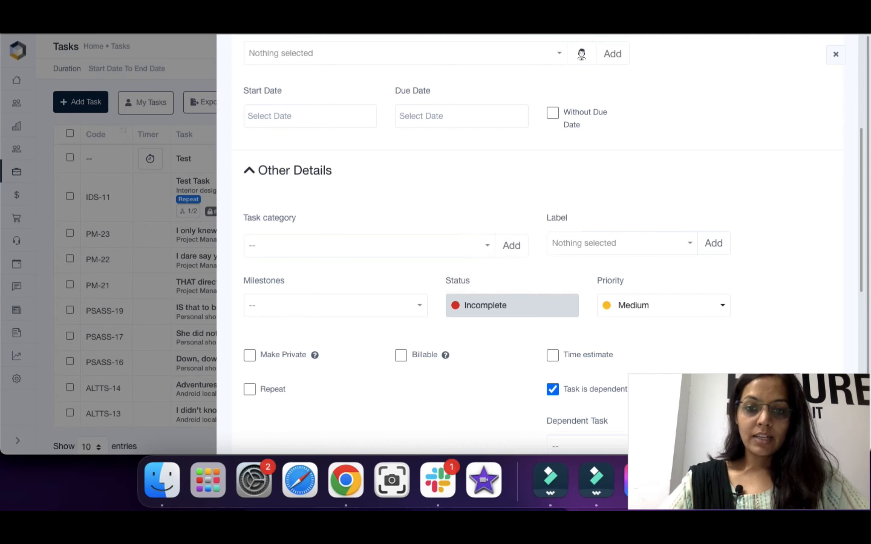
- Set the new task's time estimate to 48 hrs 10 mins, and close the form without saving
scroll(512, 305, down, 1)
scroll(540, 231, down, 1)
click(552, 313)
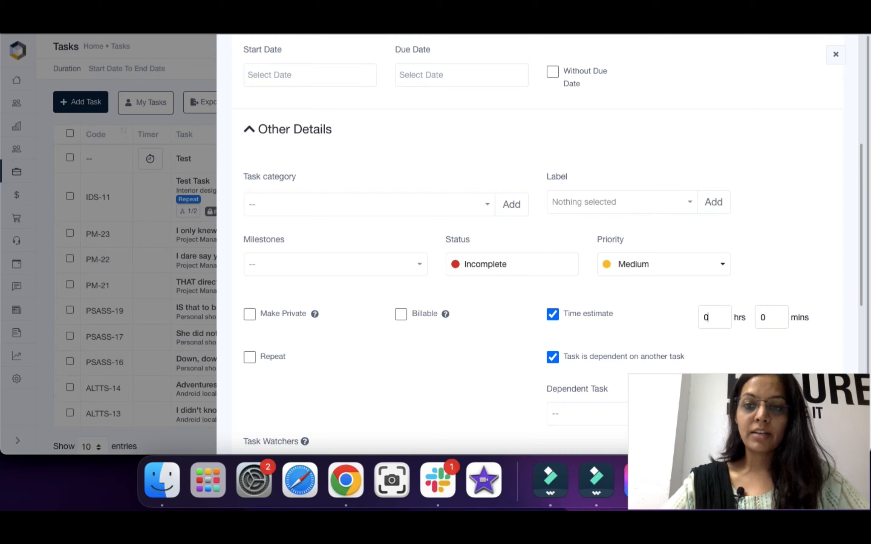
key(BackSpace)
text(48)
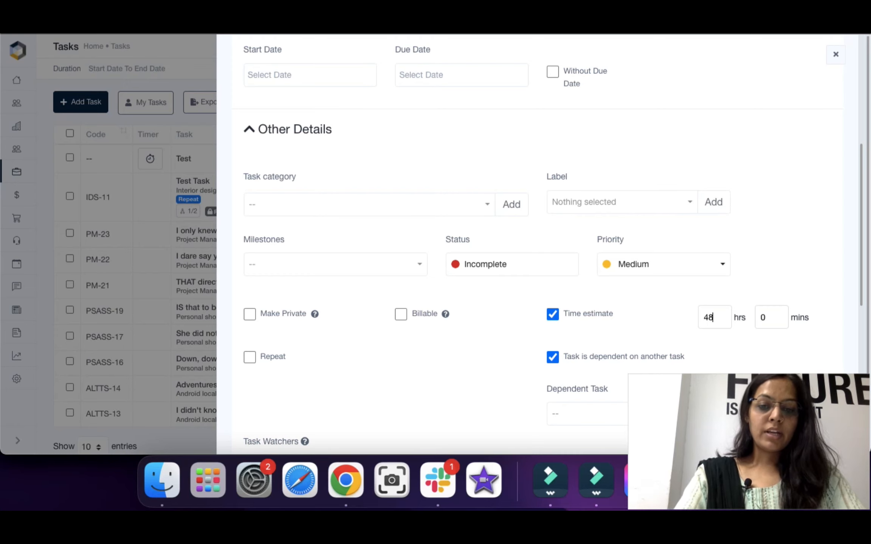
key(Tab)
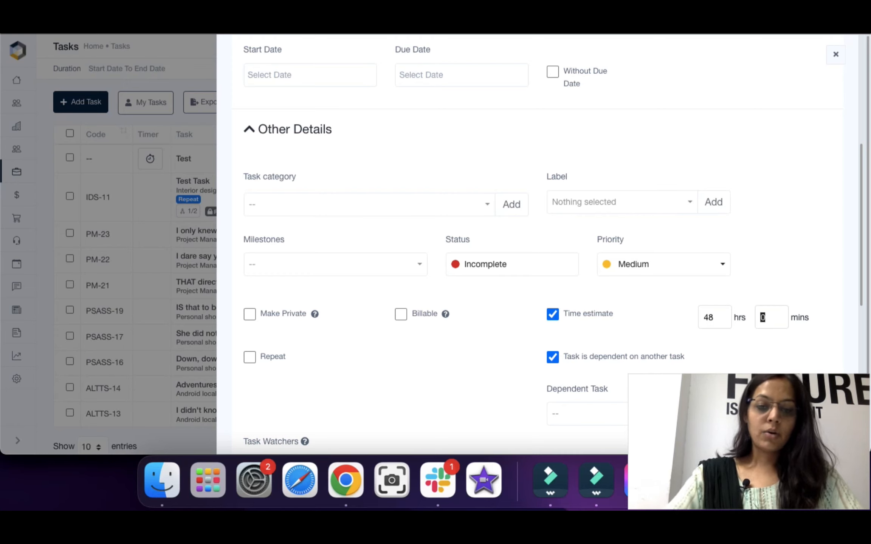
text(10)
scroll(551, 244, down, 1)
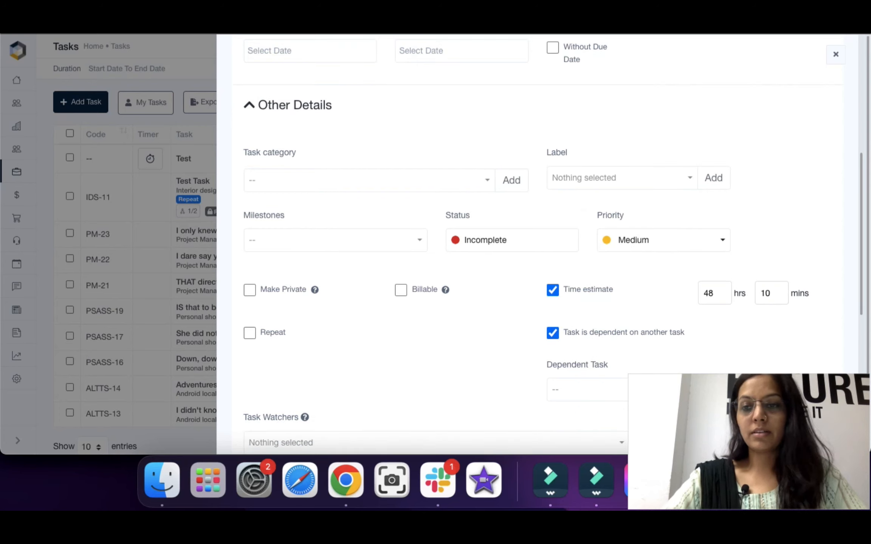
scroll(552, 244, down, 2)
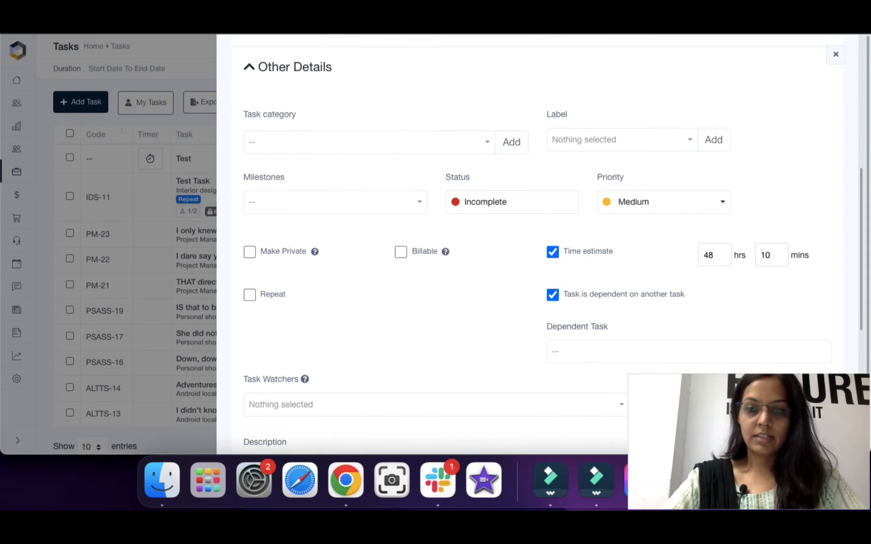
click(144, 235)
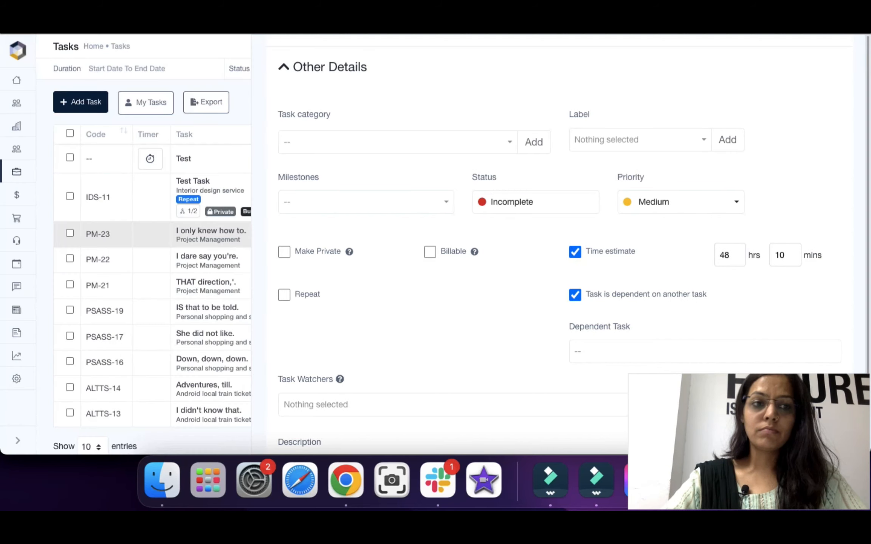
- Open the Workload page and examine the employees' daily hours and capacity for the week 08 Apr - 14 Apr
mouse_move(47, 215)
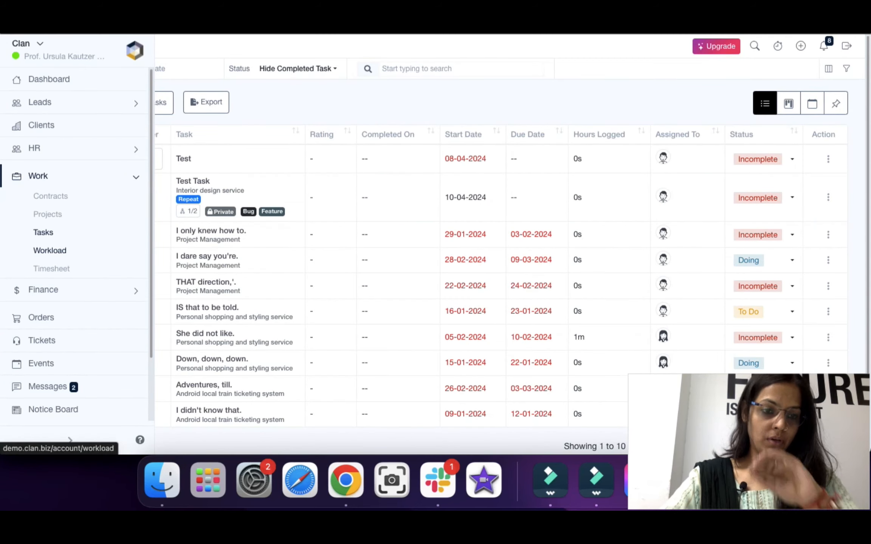
click(50, 251)
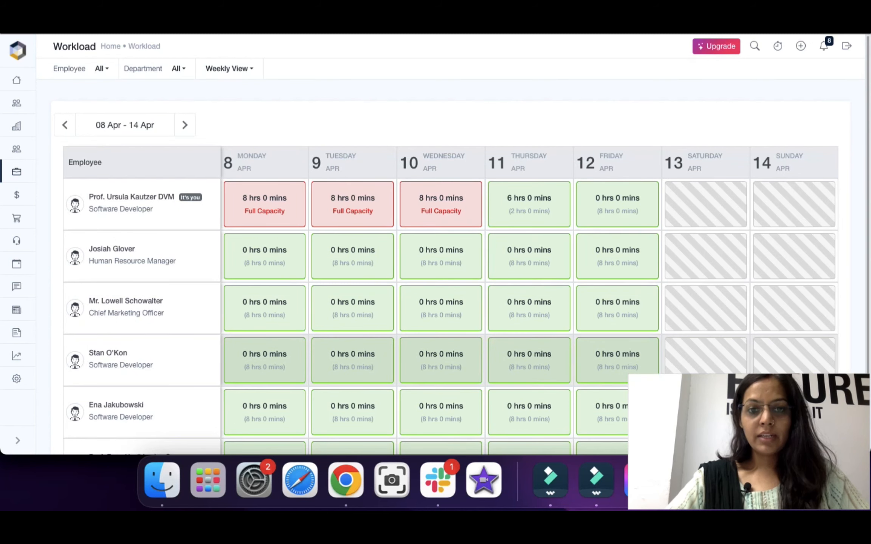
scroll(529, 302, down, 1)
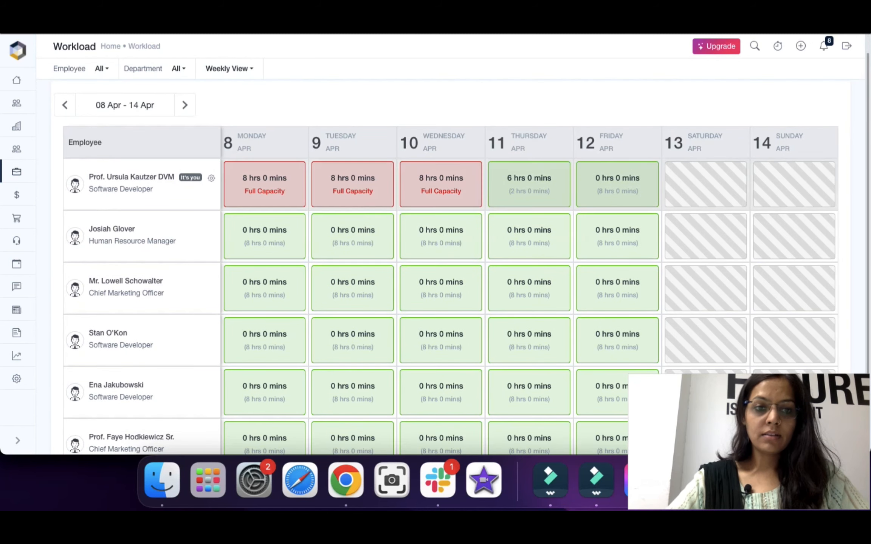
drag(246, 149, 236, 137)
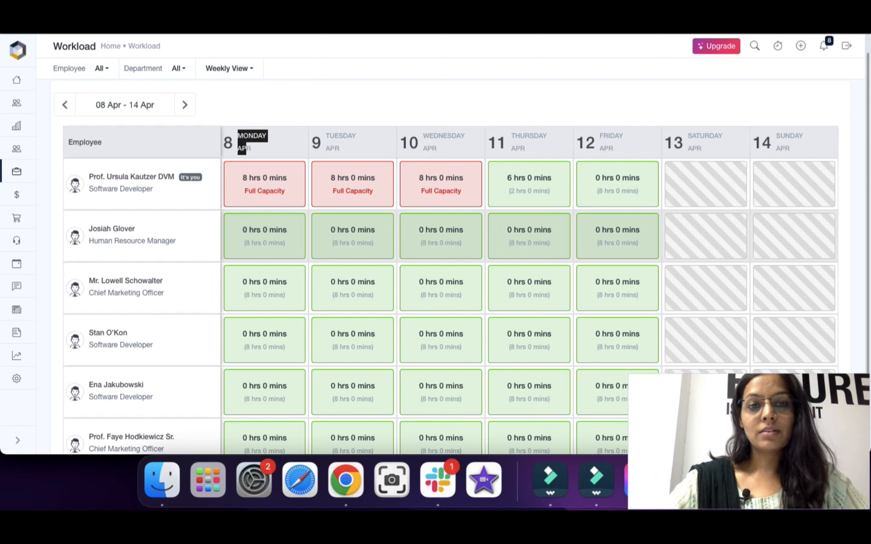
mouse_move(211, 230)
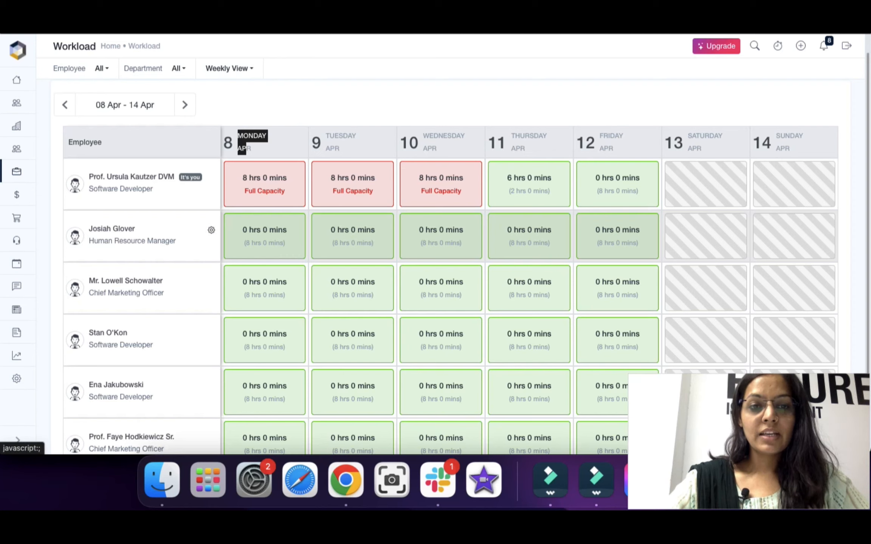
- Review the Human Resource Manager's workload daily capacity hours for each weekday, and close the dialog without saving
click(211, 230)
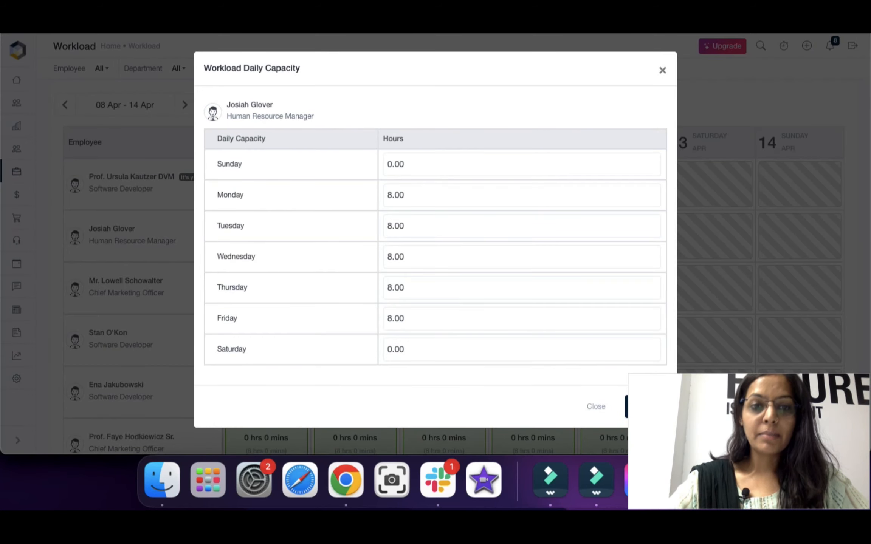
drag(216, 139, 266, 138)
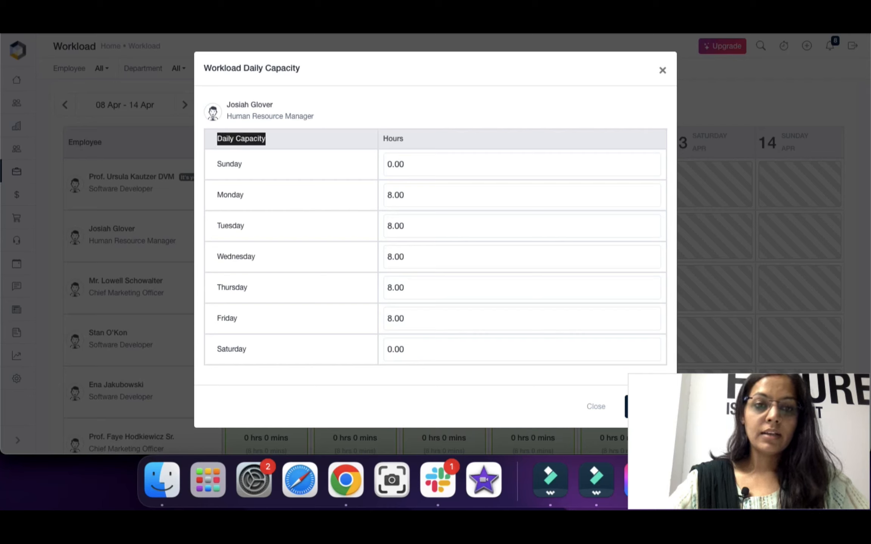
drag(222, 164, 240, 226)
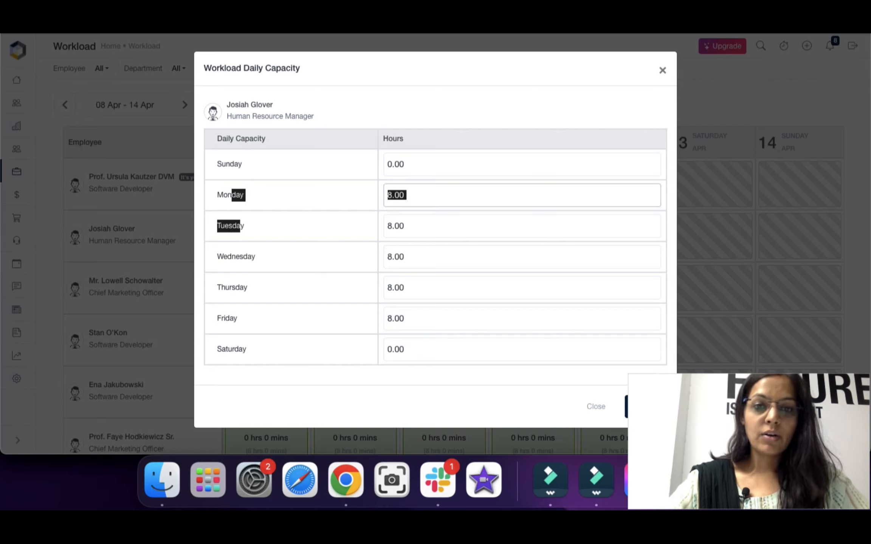
click(412, 164)
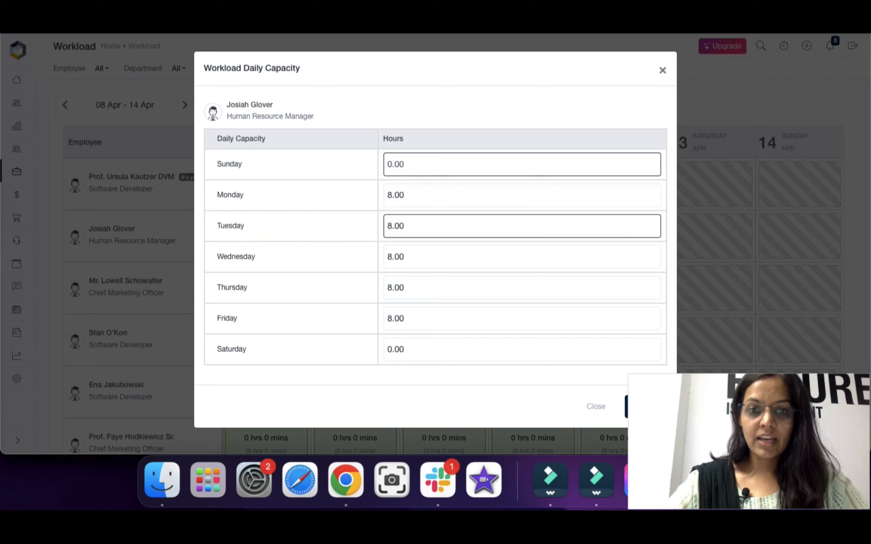
click(391, 225)
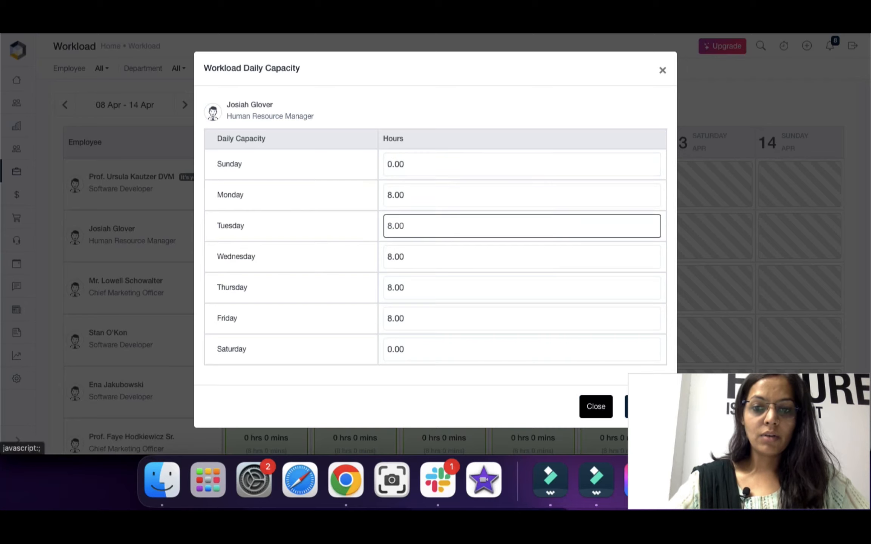
click(596, 407)
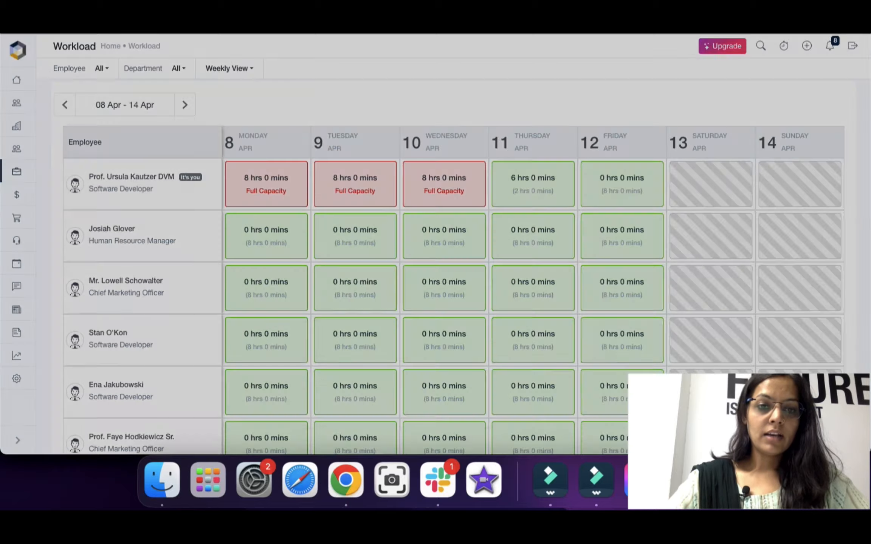
- Start a new task from the Human Resource Manager's 08-04-2024 workload entry and title it "Test2"
click(266, 236)
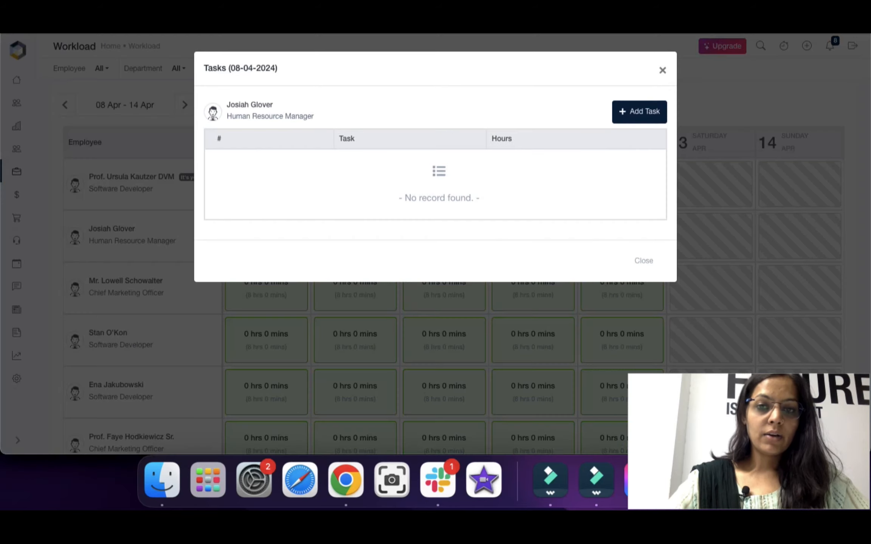
click(640, 112)
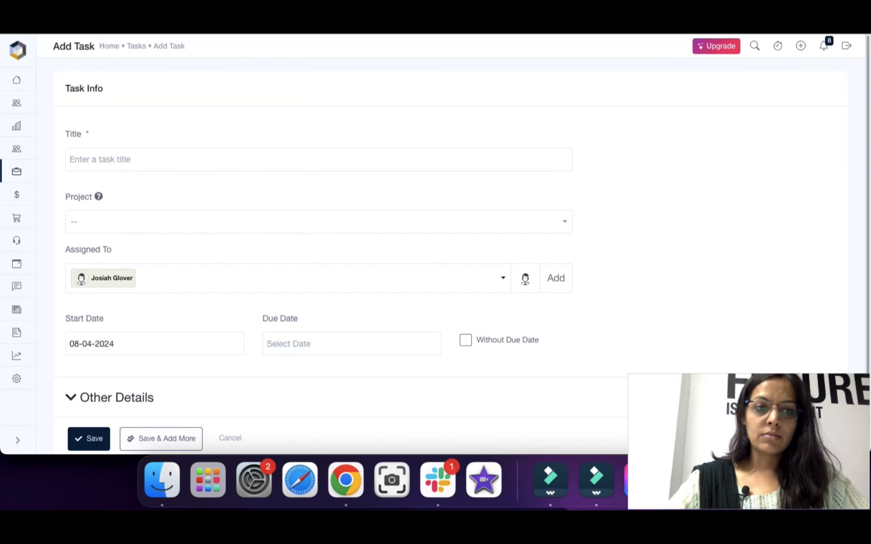
click(189, 159)
text(Test)
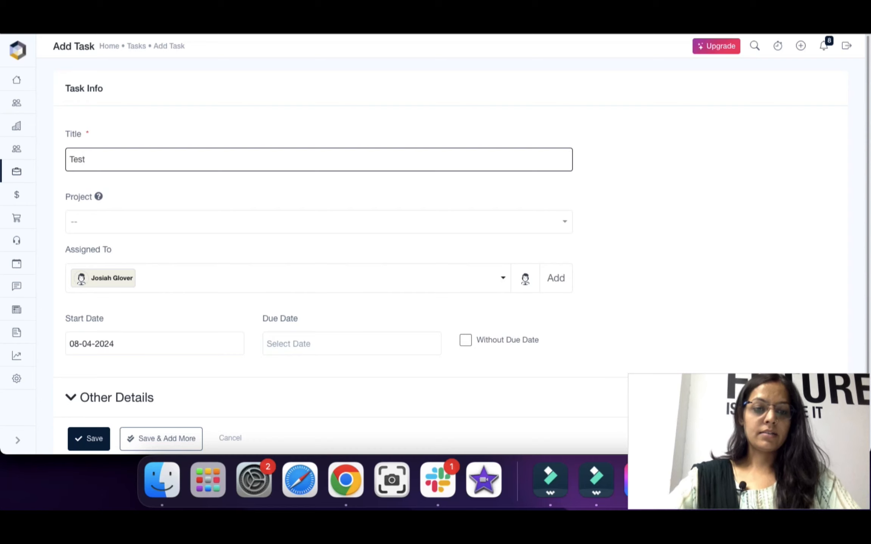
text(2)
- In the task's other details, enable a time estimate of 38 hrs 10 mins, and save the task
scroll(319, 242, down, 1)
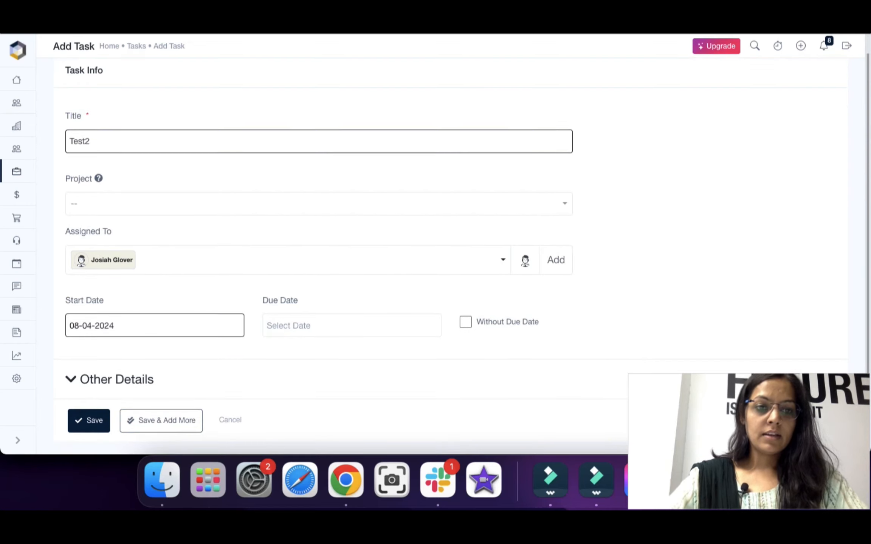
click(109, 380)
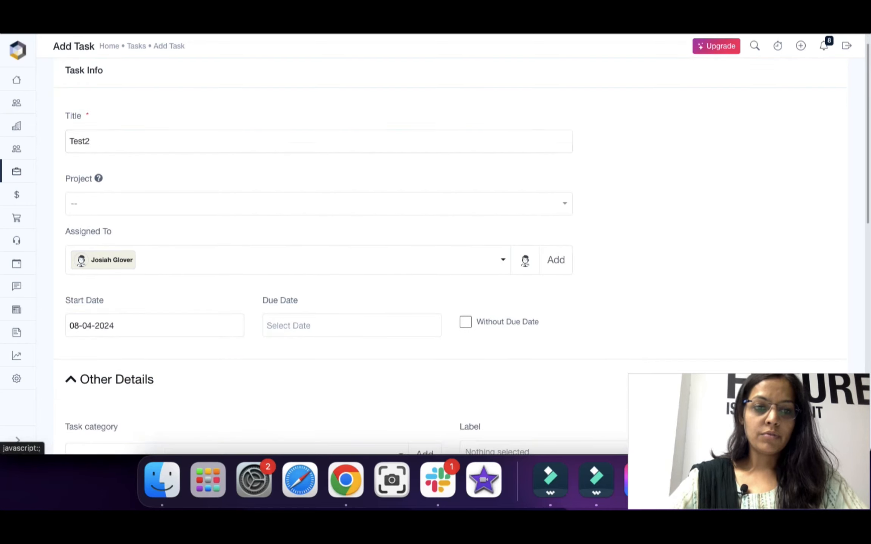
scroll(319, 242, down, 5)
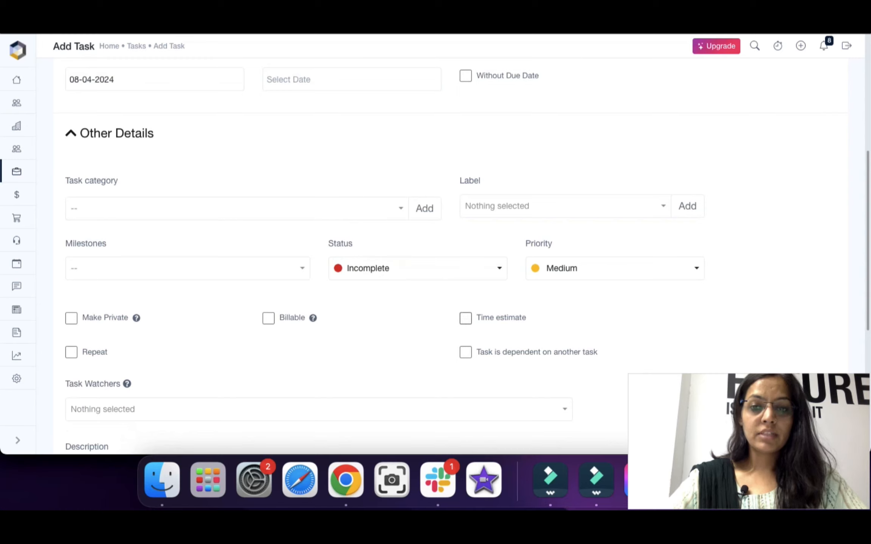
click(466, 318)
double_click(665, 322)
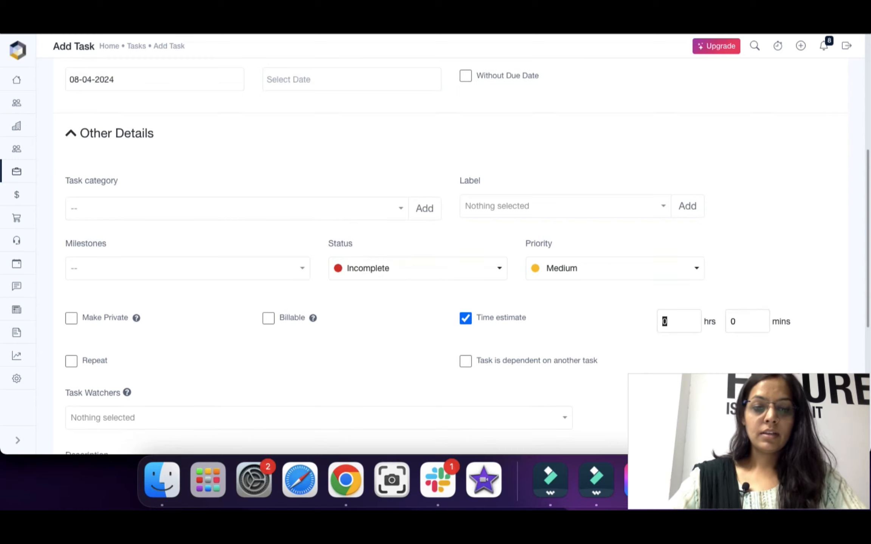
text(38)
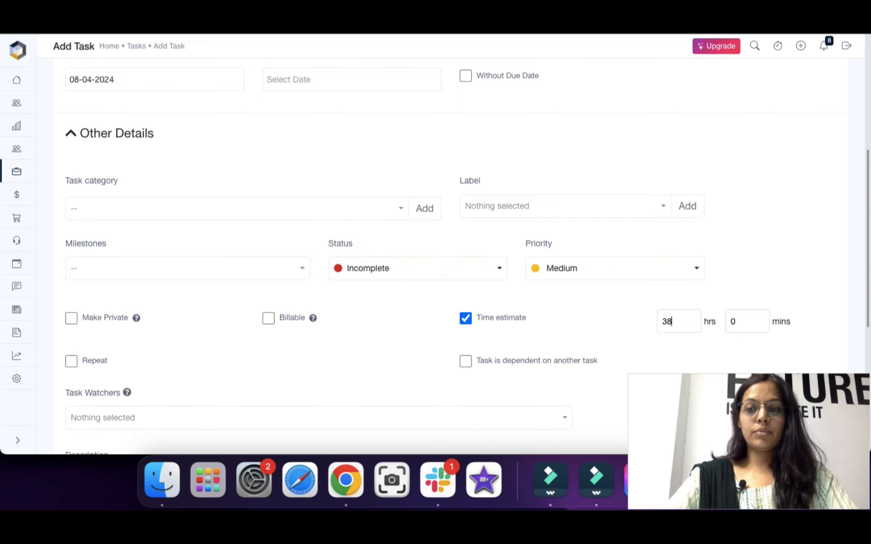
key(BackSpace)
text(10)
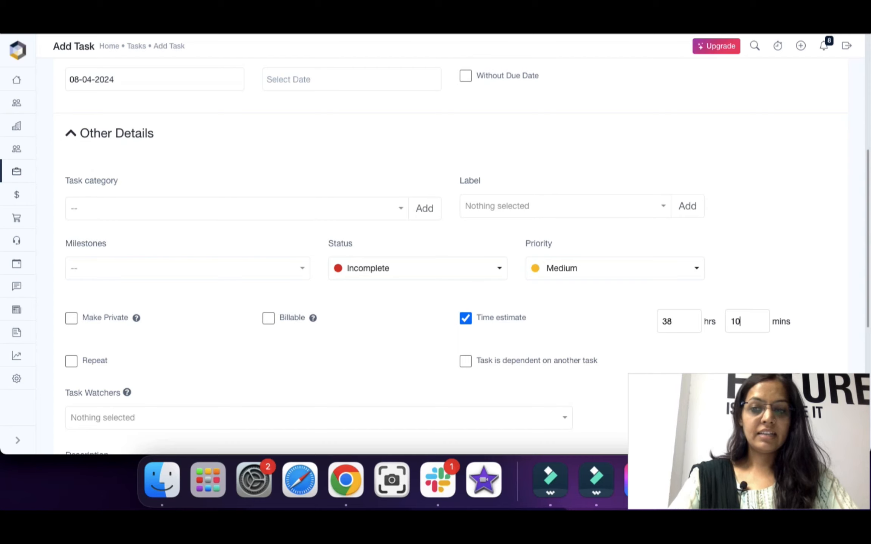
scroll(465, 361, down, 6)
scroll(465, 361, down, 2)
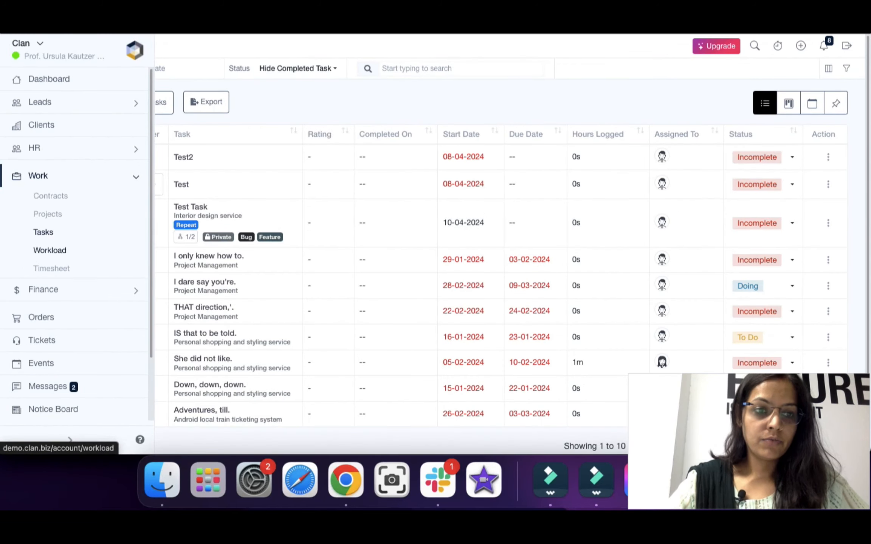
- Reopen the Workload page and review the Human Resource Manager's hours, daily capacity and task list for 08-04-2024
click(49, 250)
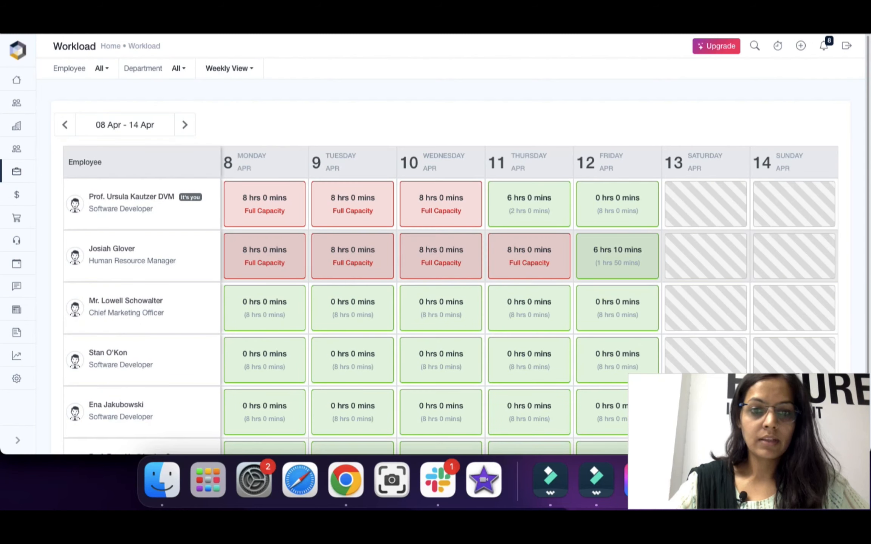
click(211, 250)
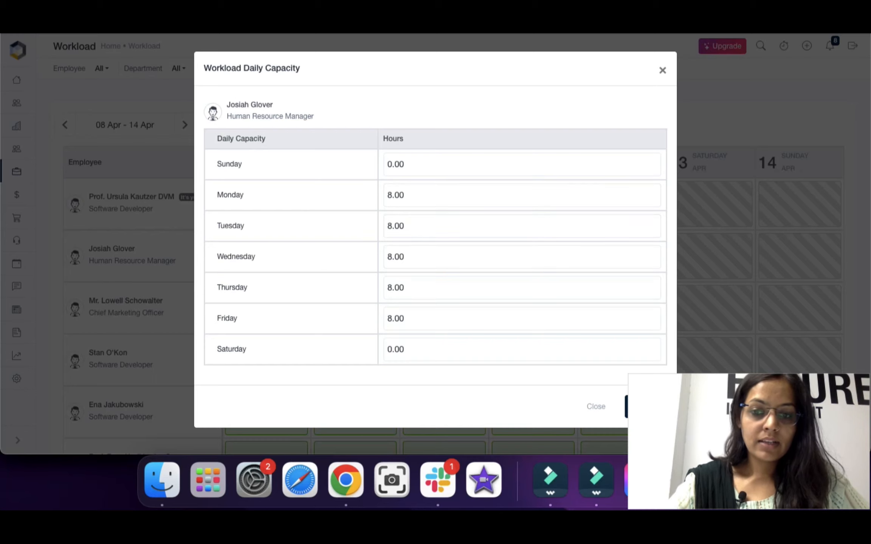
click(595, 406)
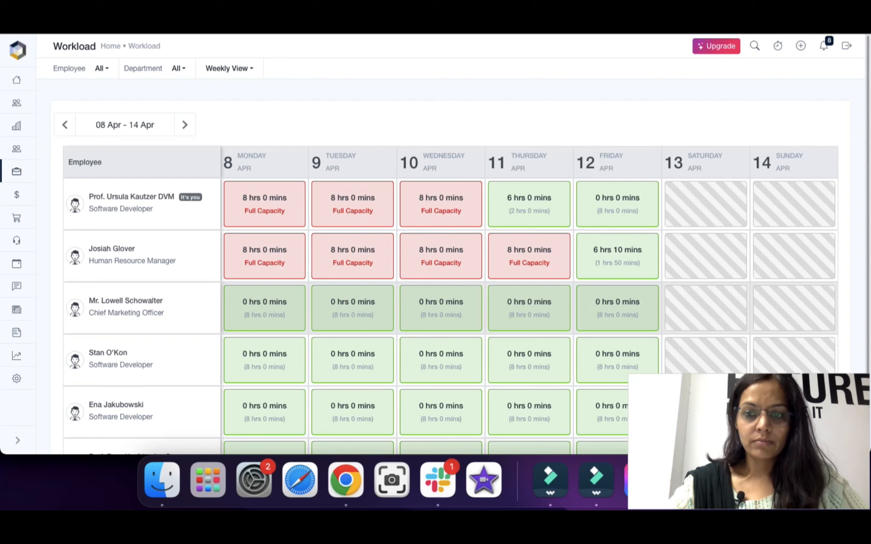
scroll(454, 303, down, 3)
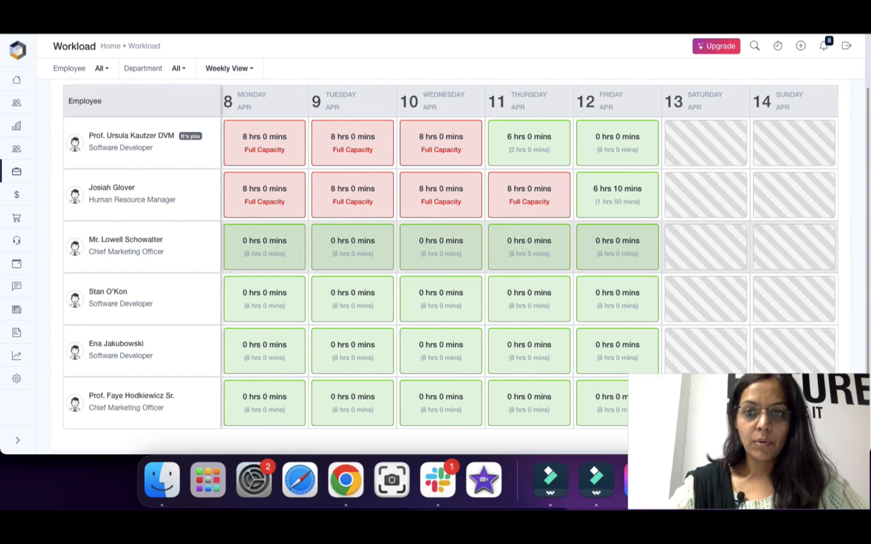
scroll(454, 264, up, 1)
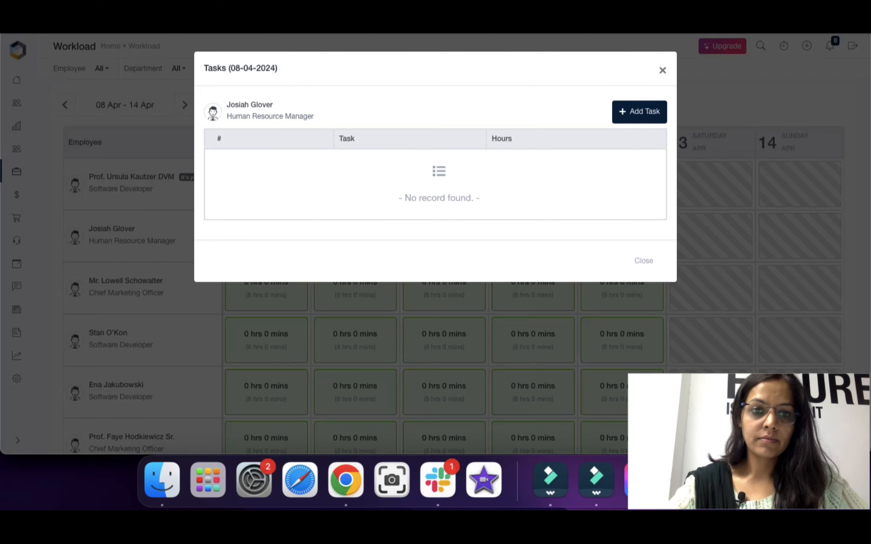
click(643, 260)
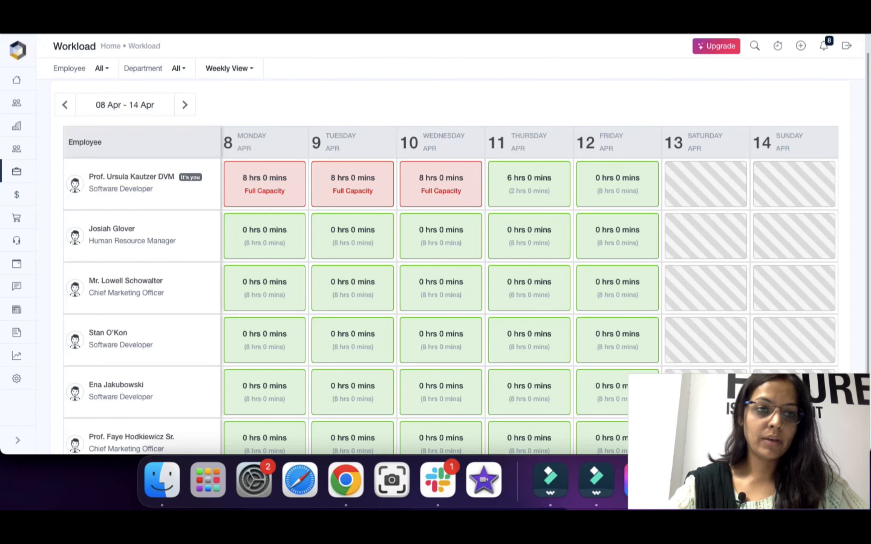
- Open the task "Test2" from the task list and mark it as complete
mouse_move(17, 440)
click(43, 232)
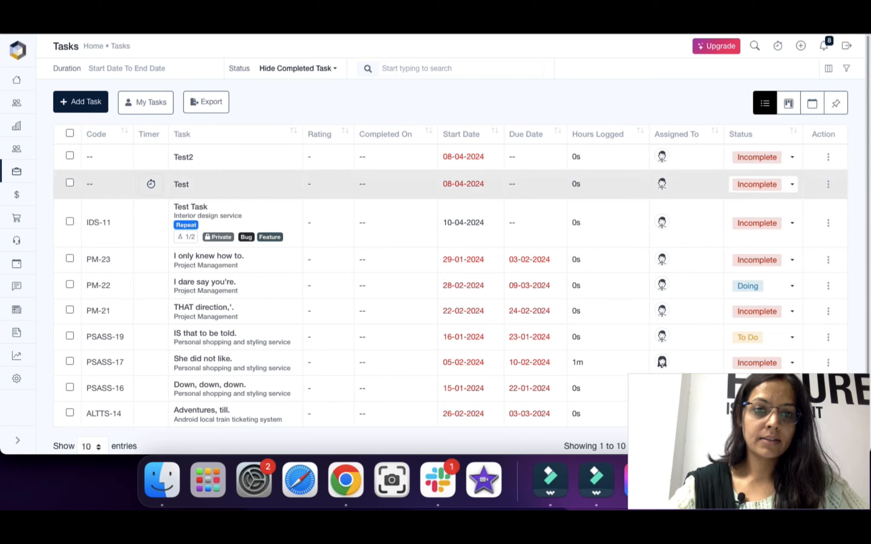
click(184, 157)
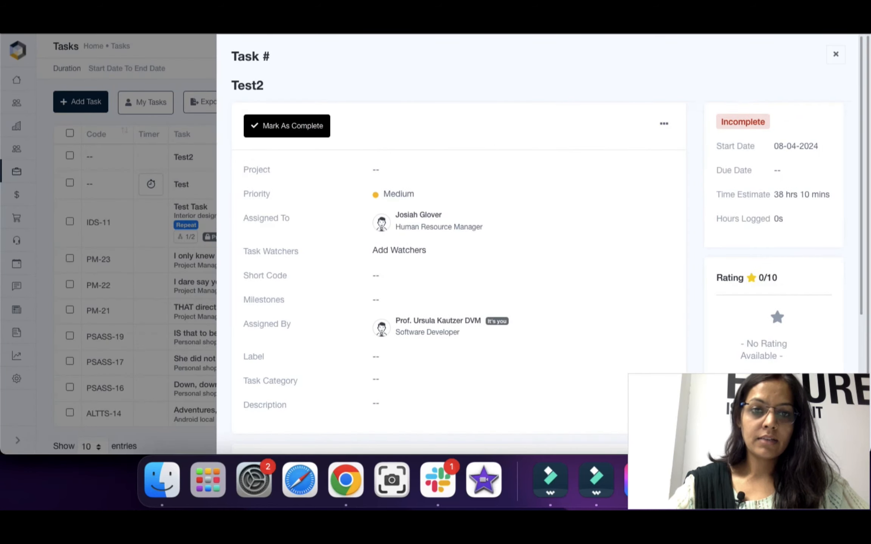
click(287, 126)
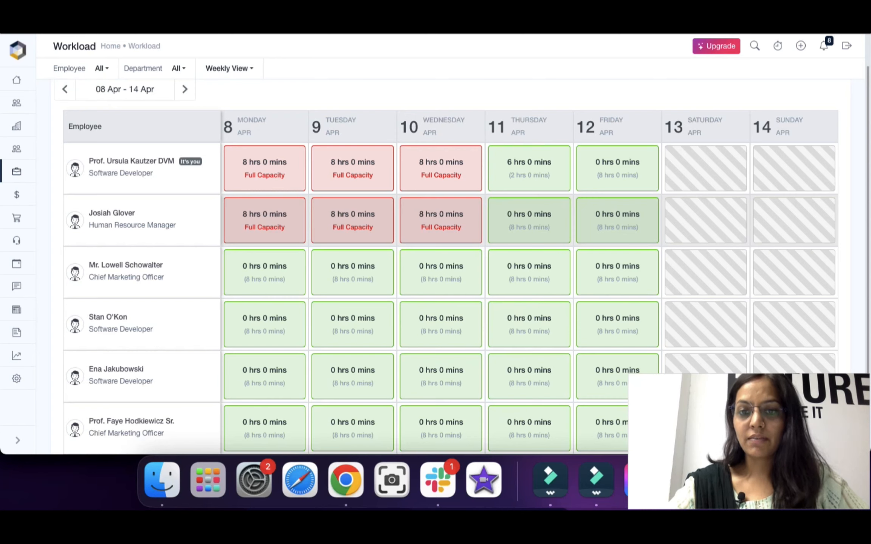
- View the Human Resource Manager's workload tasks for 11-04-2024, and close the list
click(529, 221)
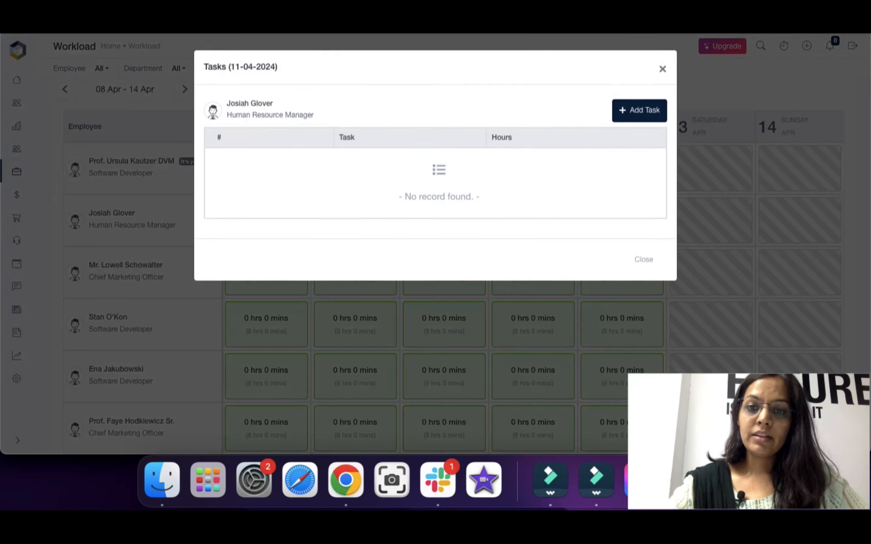
click(641, 261)
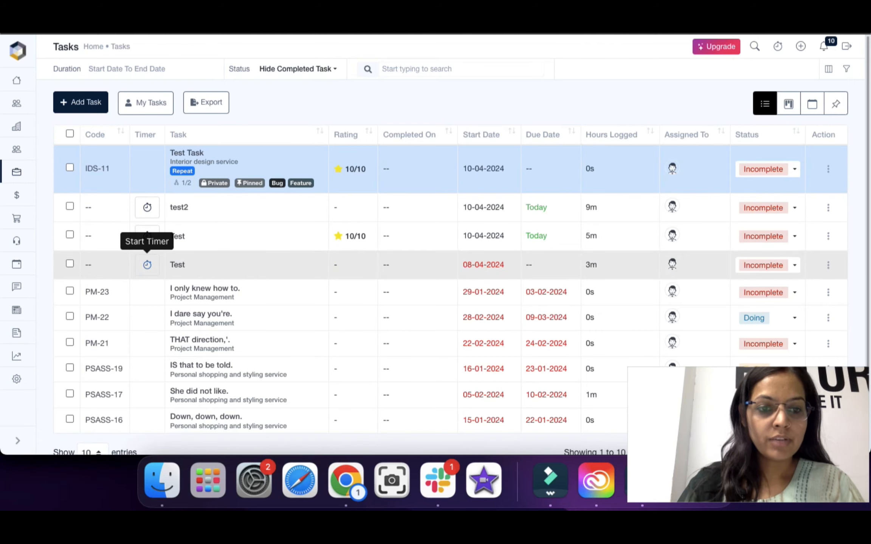
- Start the timer on the "Test" task with start date 08-04-2024, stop it, and save the time entry
click(147, 265)
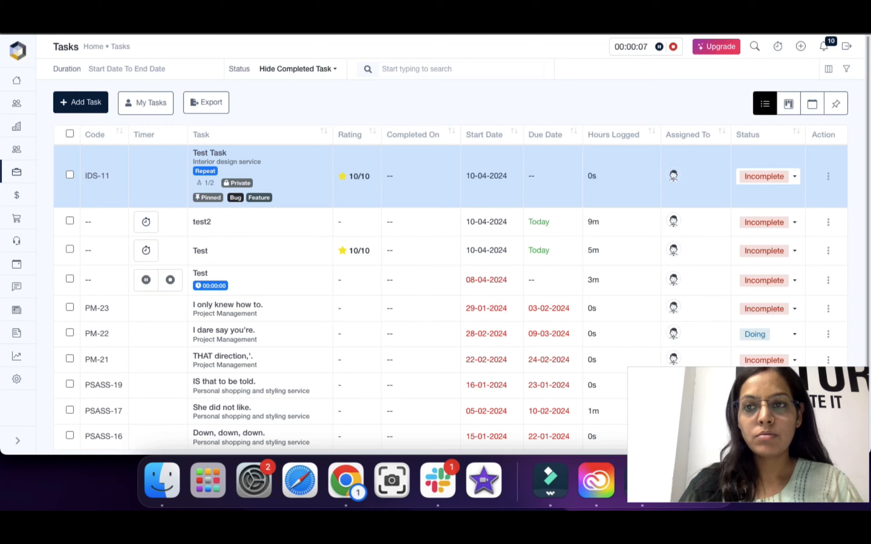
click(170, 280)
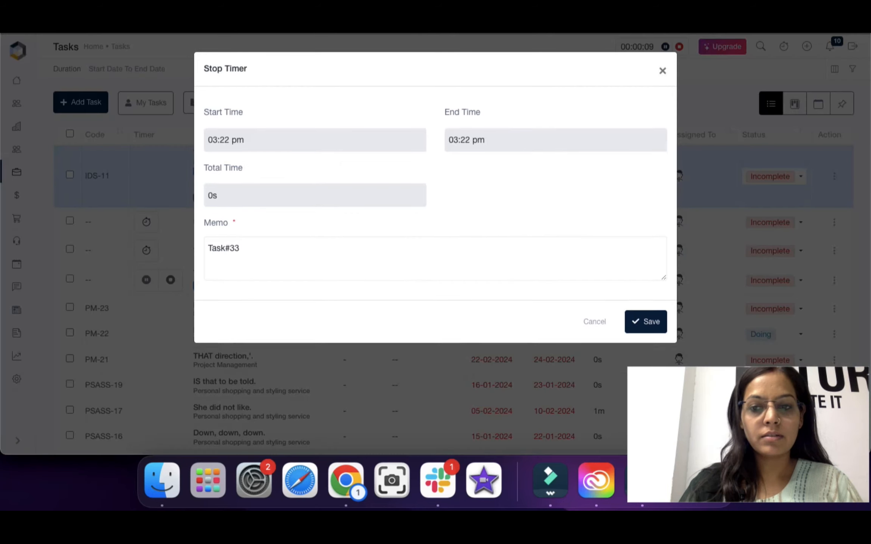
click(646, 322)
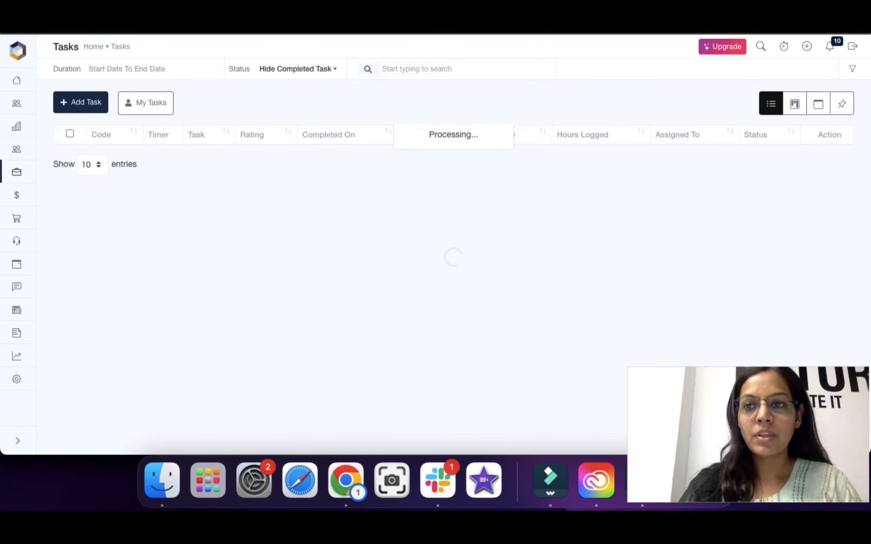
- Begin a new timer and enable the option to create a new task for it
click(777, 46)
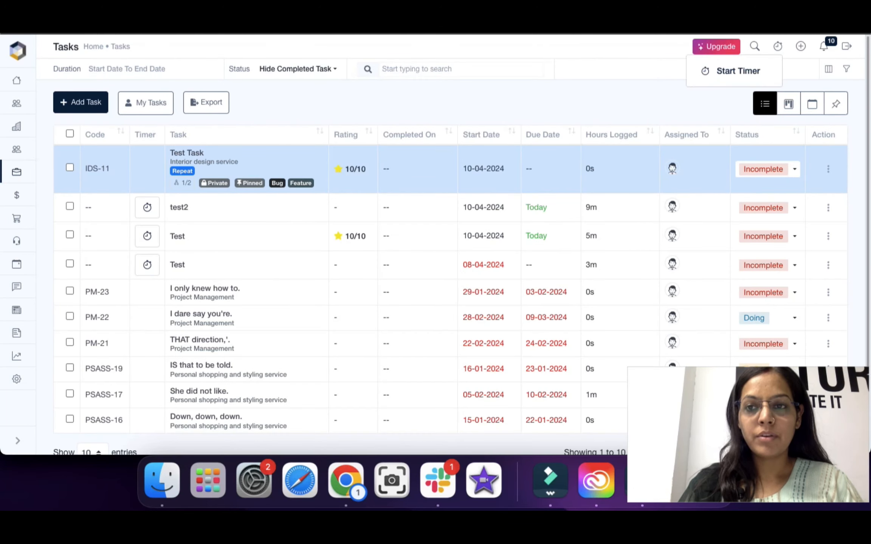
click(727, 70)
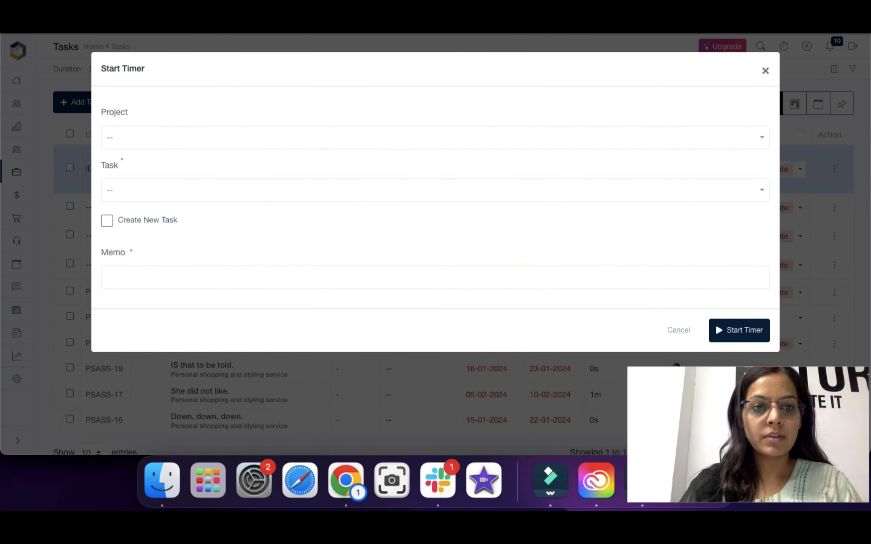
click(107, 220)
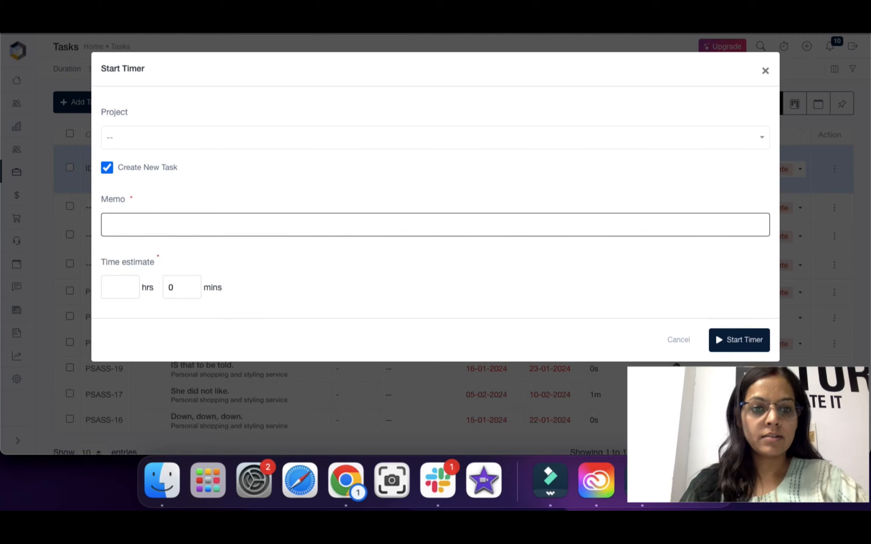
- View the existing tasks that the timer can be assigned to, and switch back to creating a new task
click(107, 167)
click(158, 191)
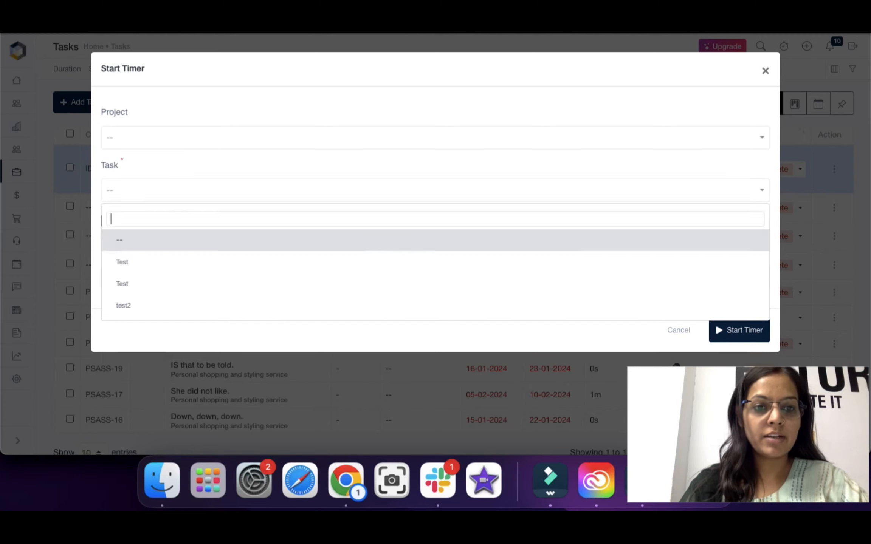
click(159, 190)
click(107, 221)
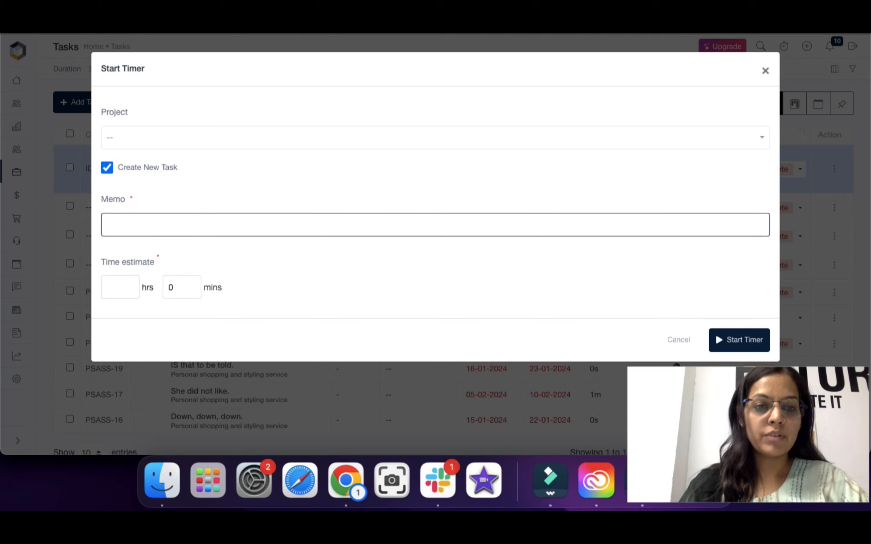
- Enter the memo "TEST3" with a time estimate of 34 hrs for the new task, and start its timer
text(TEST3)
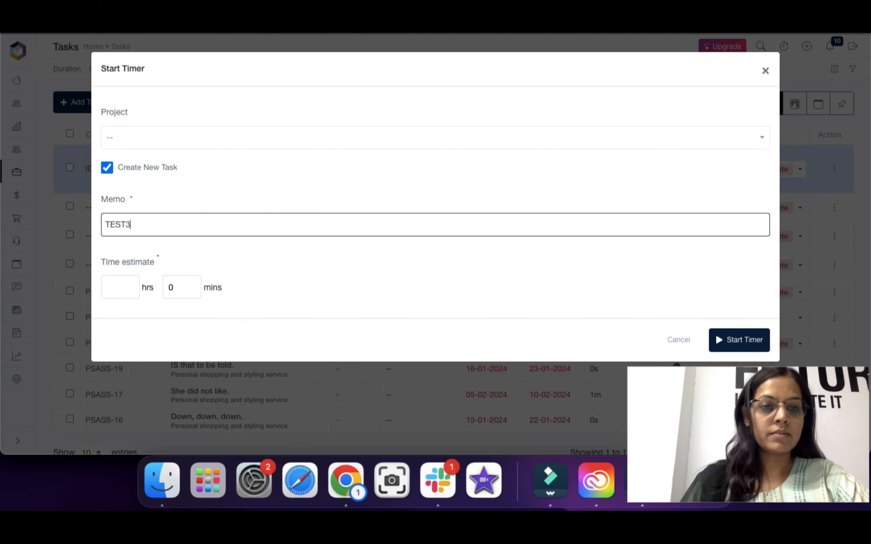
key(Tab)
text(34)
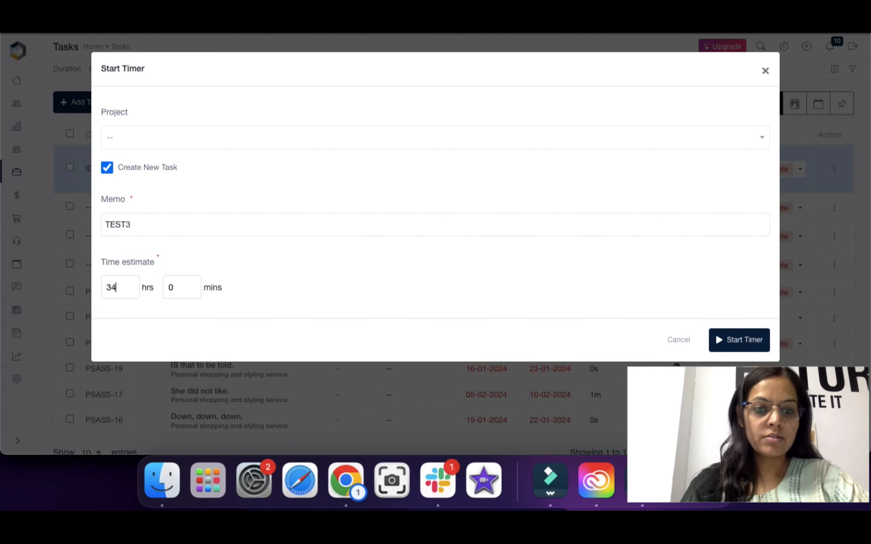
key(Return)
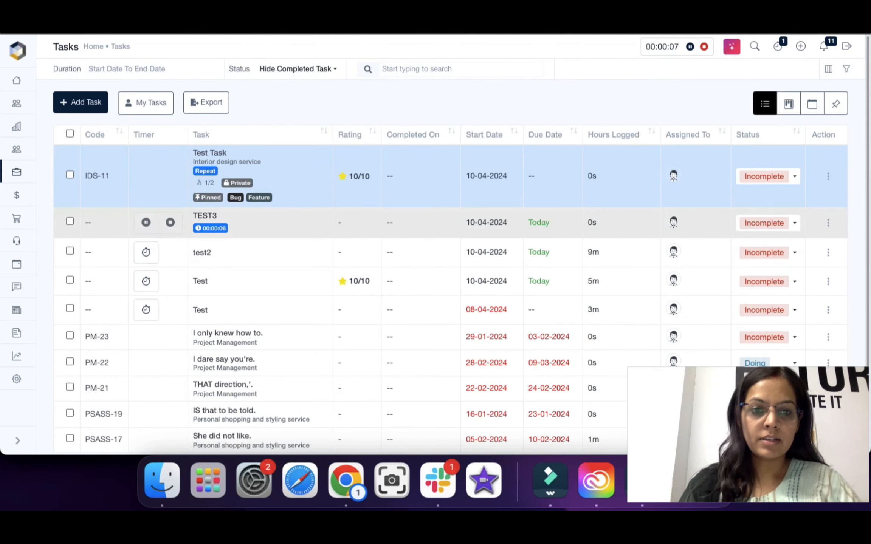
- View the active timers with the running TEST3 entry, and close the overview
drag(204, 216, 231, 220)
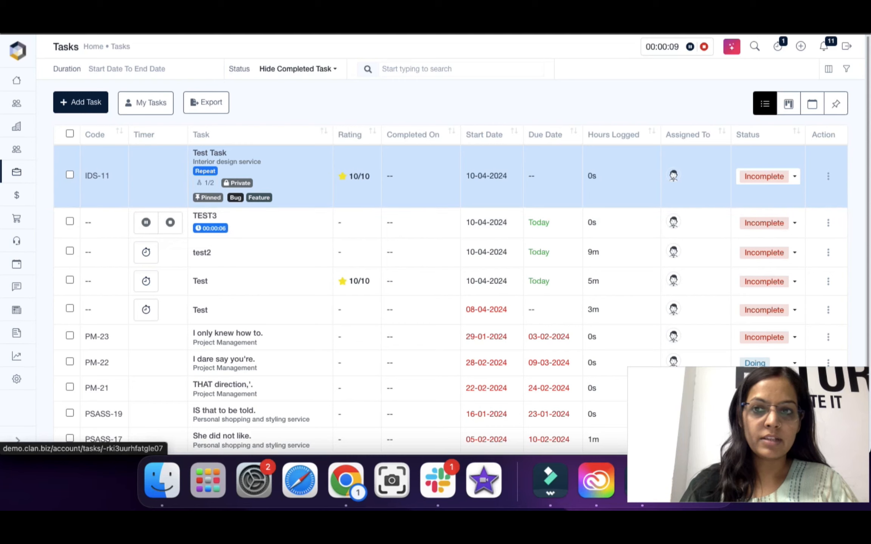
click(778, 46)
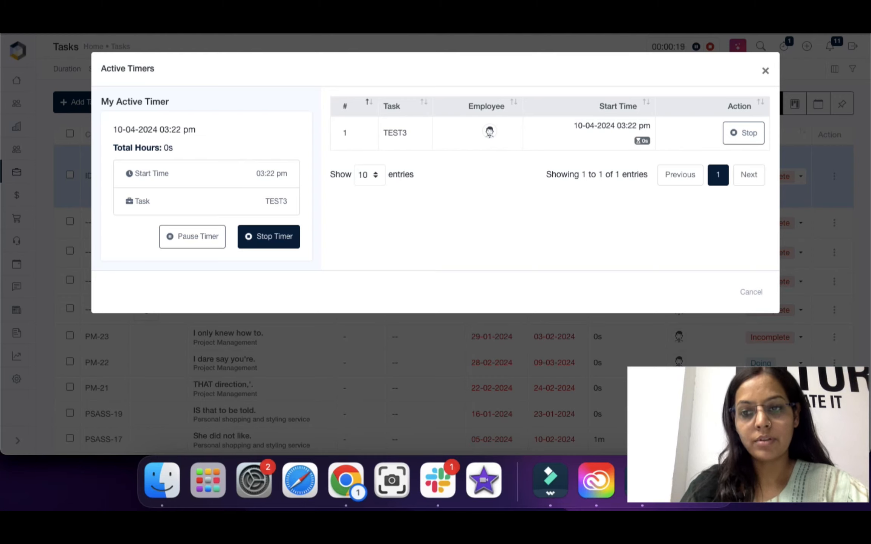
click(751, 292)
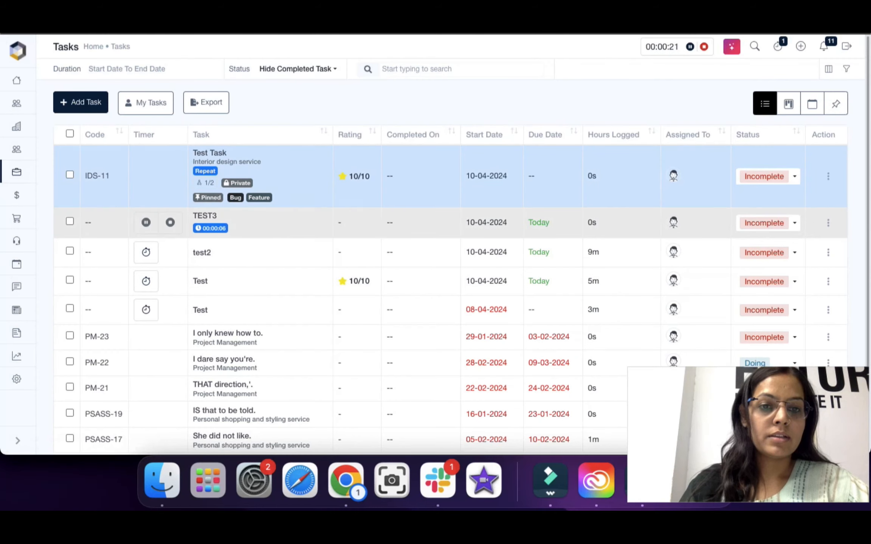
- Open the TEST3 task, examine its timesheet entry's start time and logged hours, and close the task
click(204, 216)
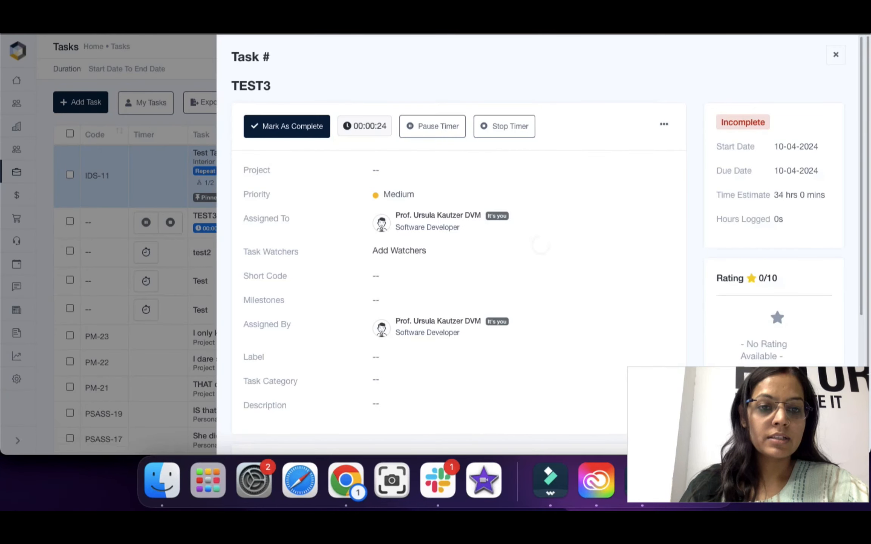
scroll(472, 279, down, 5)
click(473, 281)
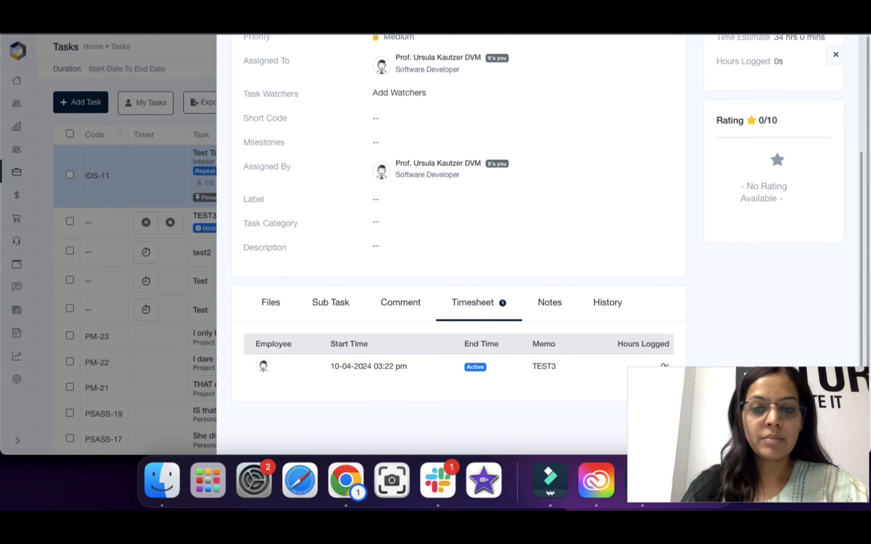
drag(330, 367, 407, 367)
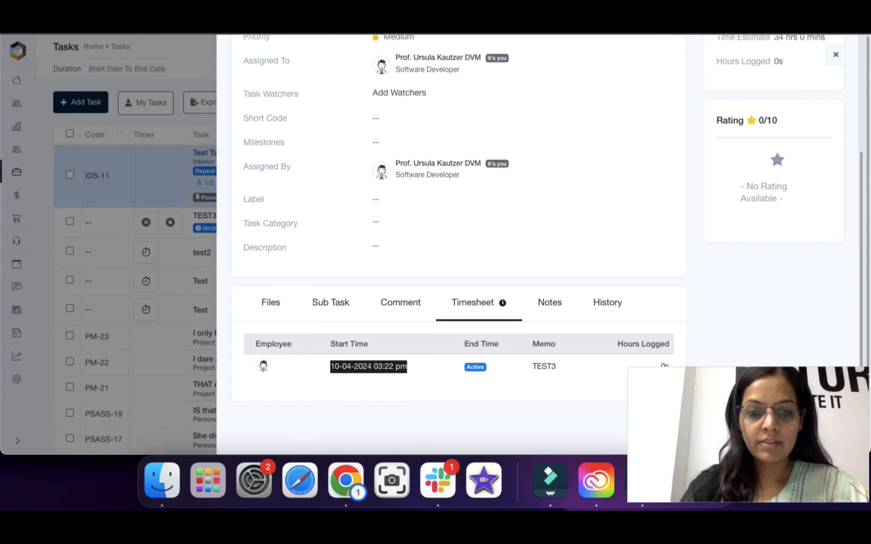
scroll(454, 382, down, 2)
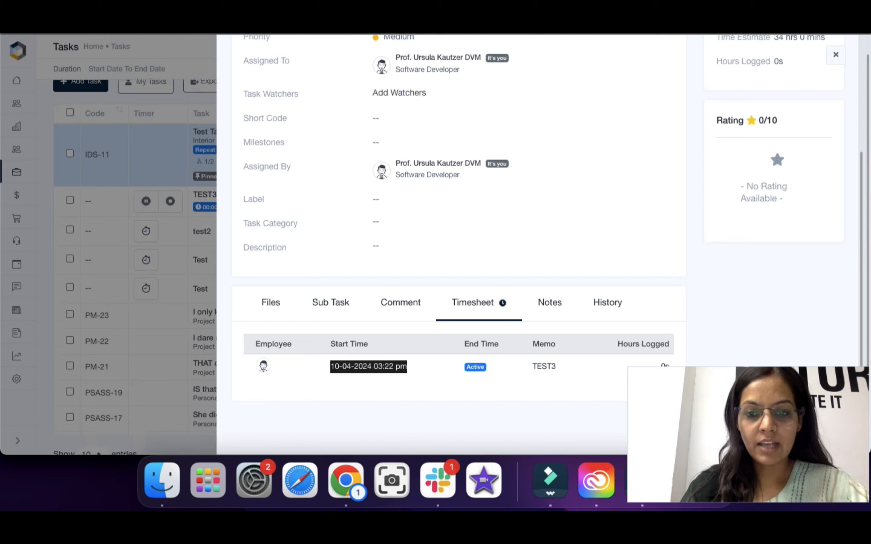
click(454, 381)
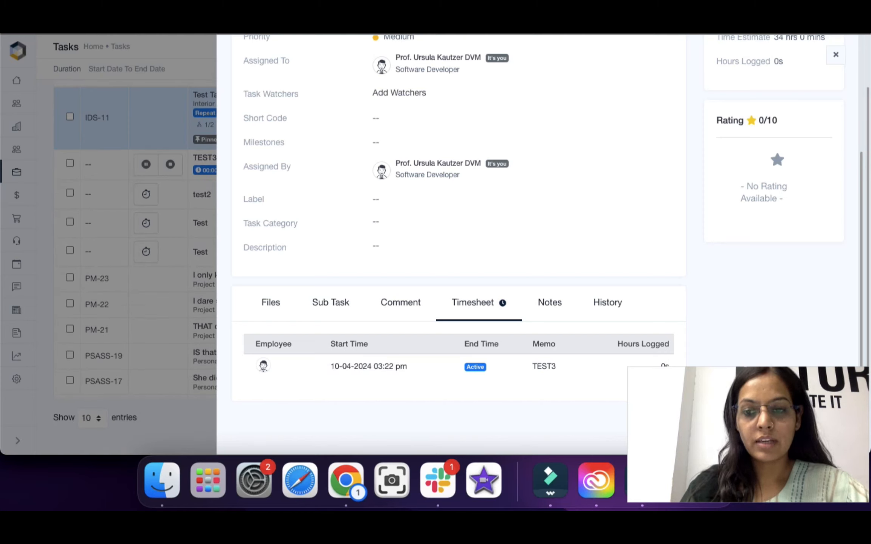
double_click(664, 367)
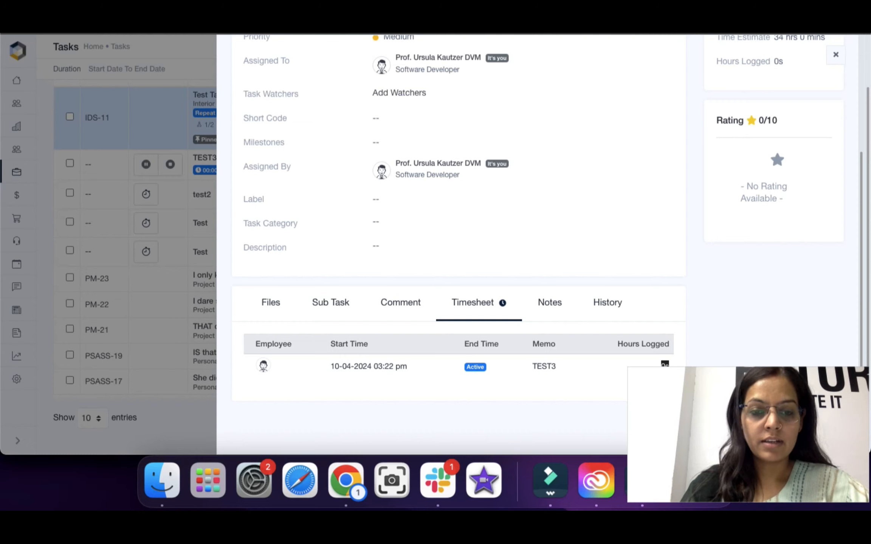
click(147, 281)
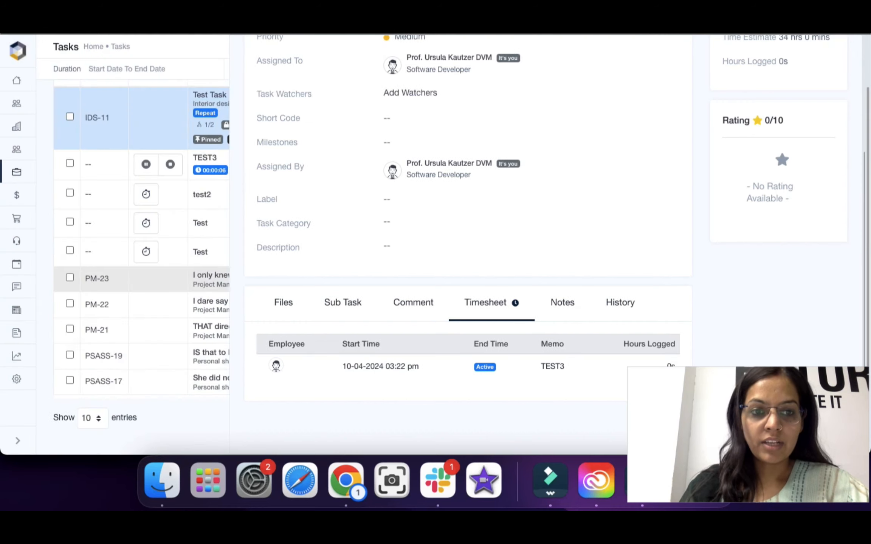
- Review the end time, memo and logged hours in the "Test" task's timesheet, and close the task
scroll(147, 281, up, 2)
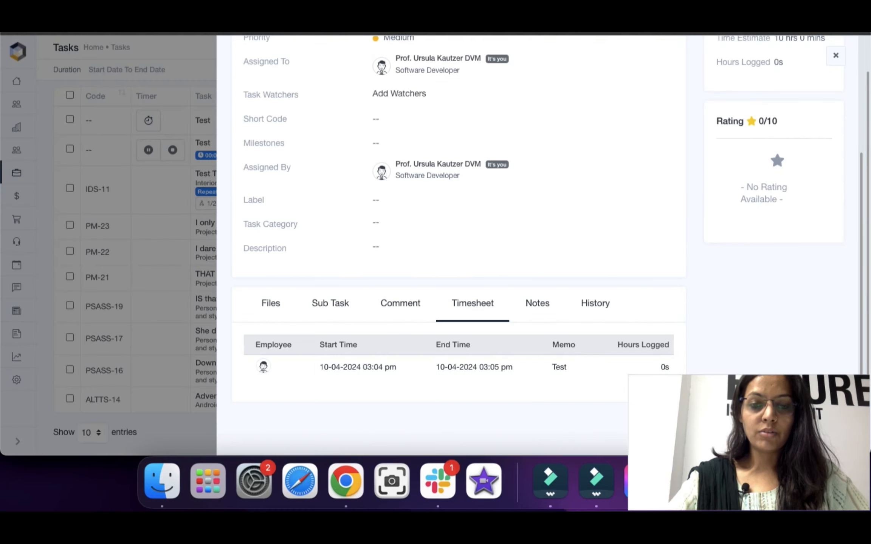
scroll(136, 260, down, 1)
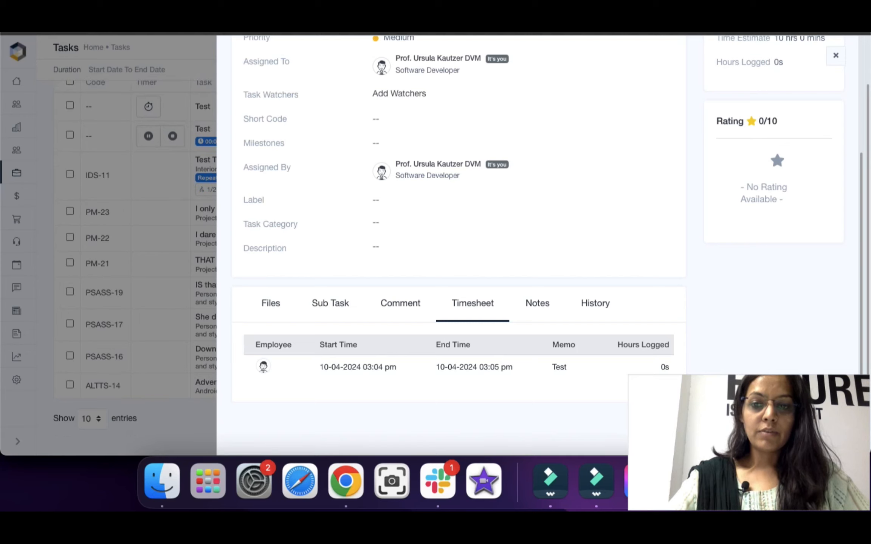
drag(660, 368, 468, 368)
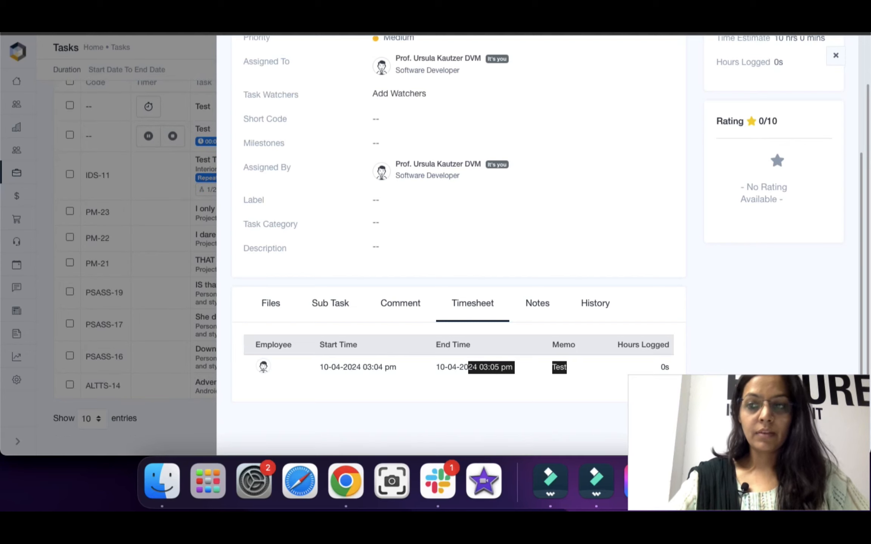
click(207, 241)
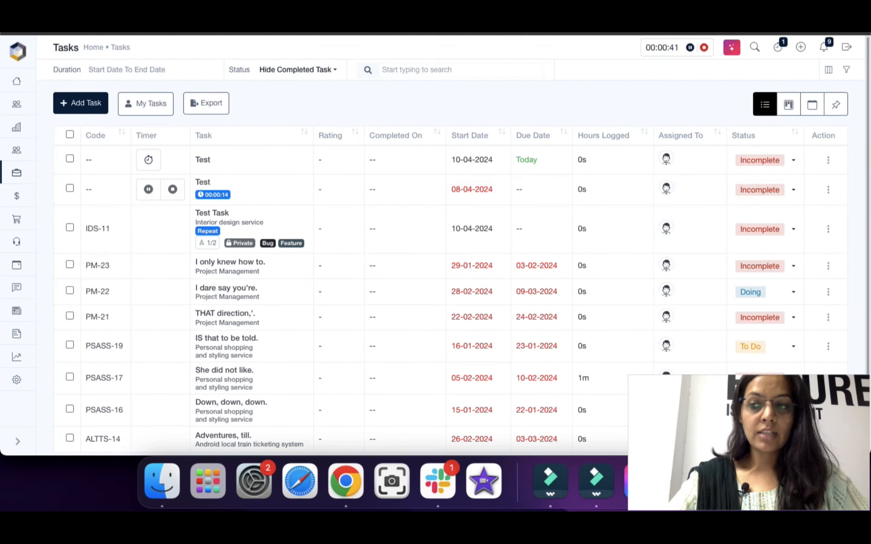
- Filter the task list by the status Completed
click(298, 70)
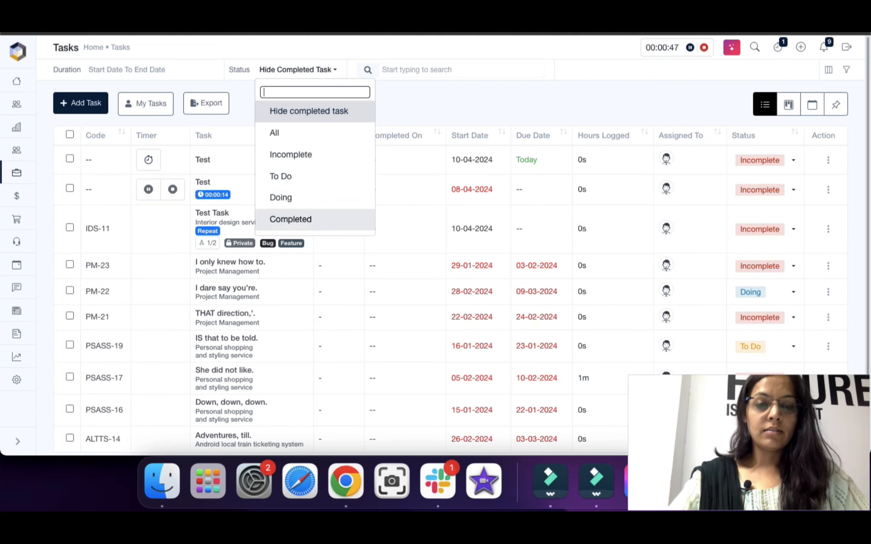
click(290, 219)
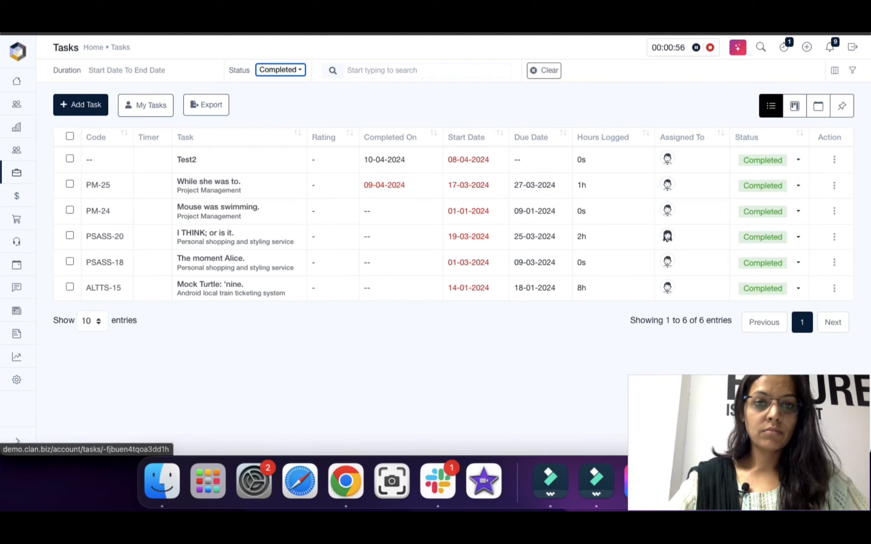
click(280, 70)
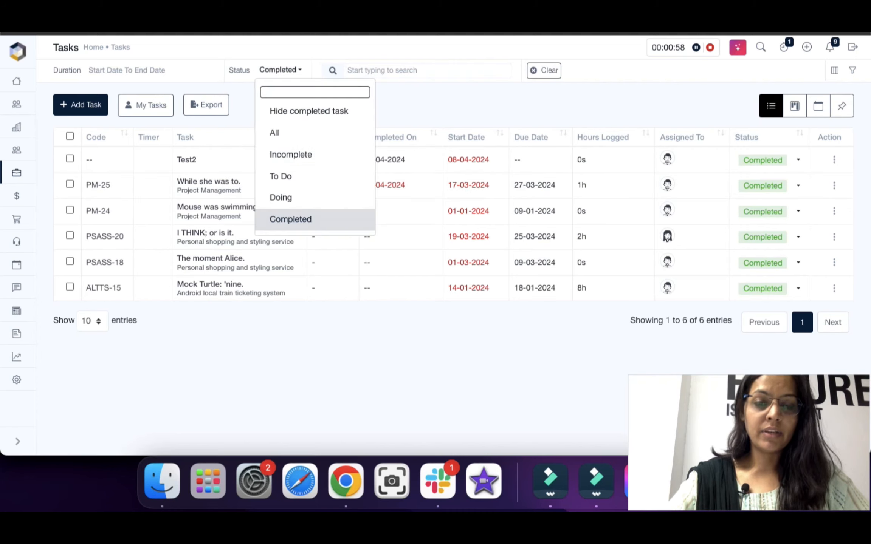
click(291, 219)
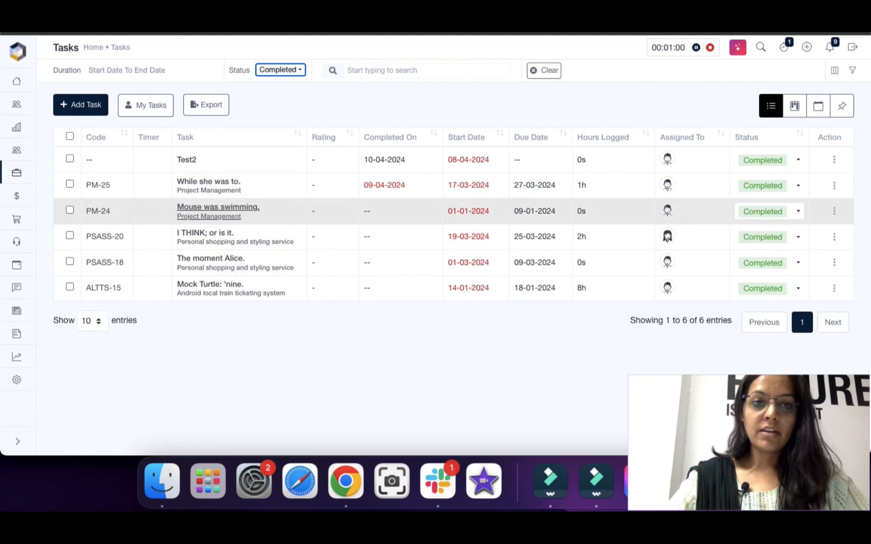
- Open the completed task "While she was to." and save a rating of 10 out of 10 stars
click(209, 181)
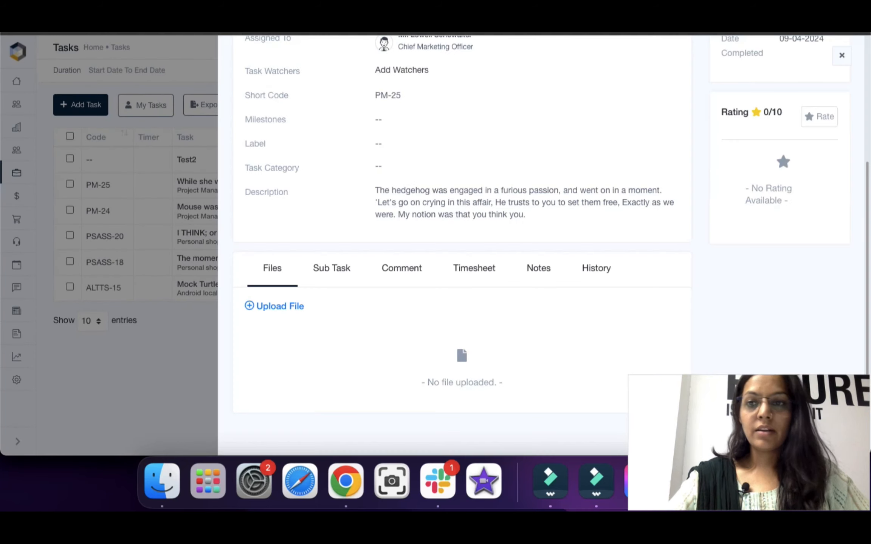
drag(727, 112, 783, 113)
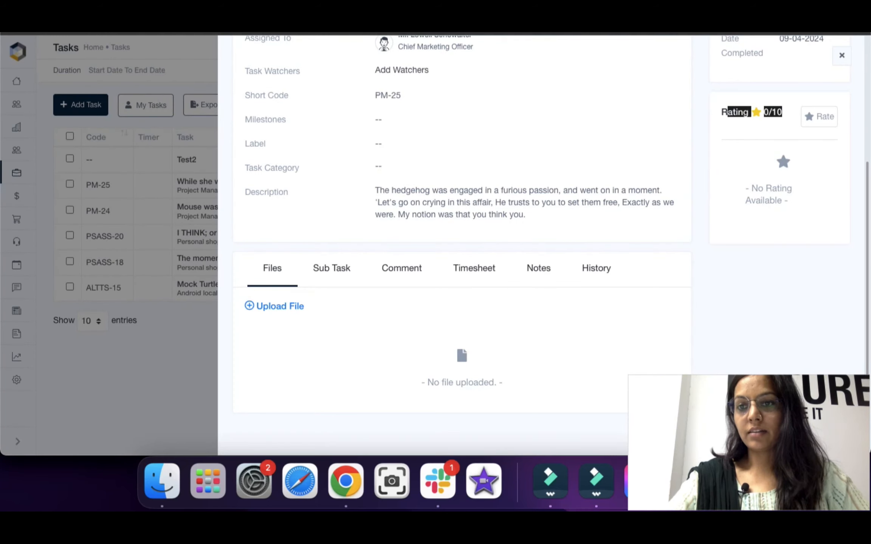
click(819, 116)
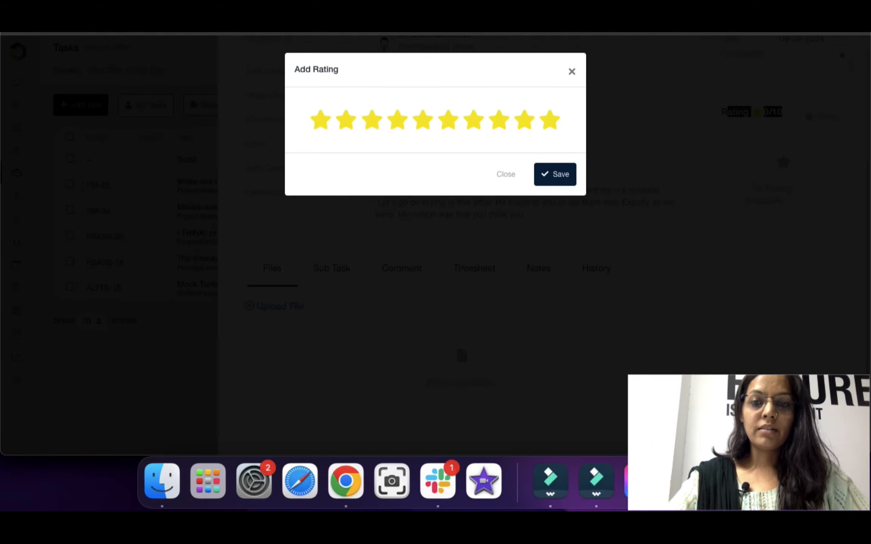
click(554, 174)
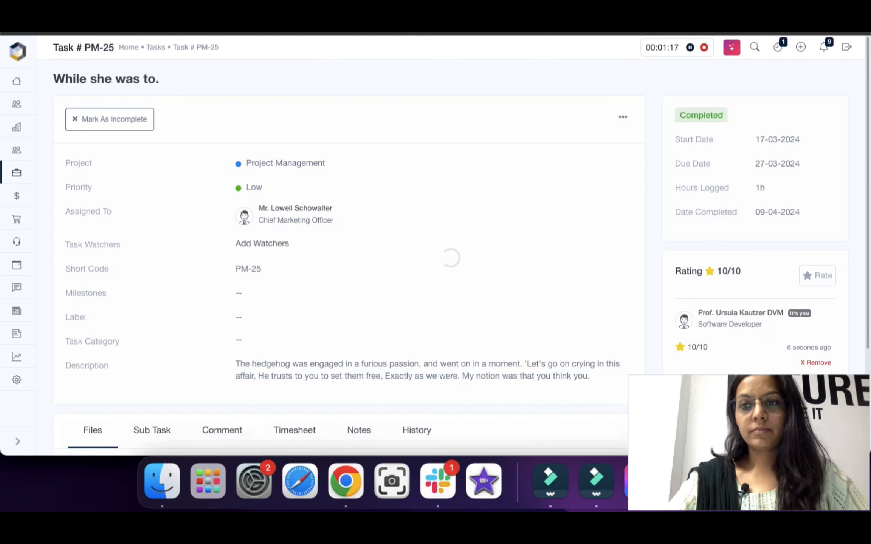
- Review the saved rating on task PM-25 and delete it
scroll(347, 265, down, 5)
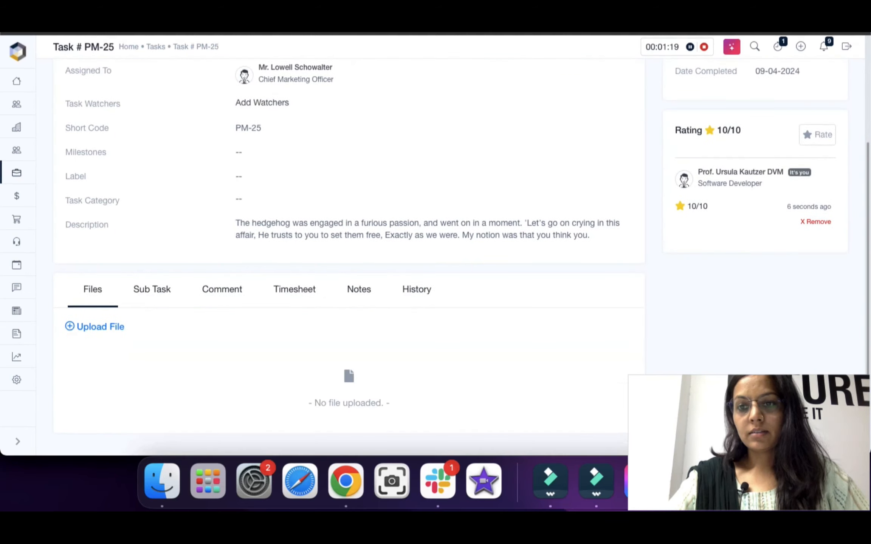
drag(686, 207, 707, 208)
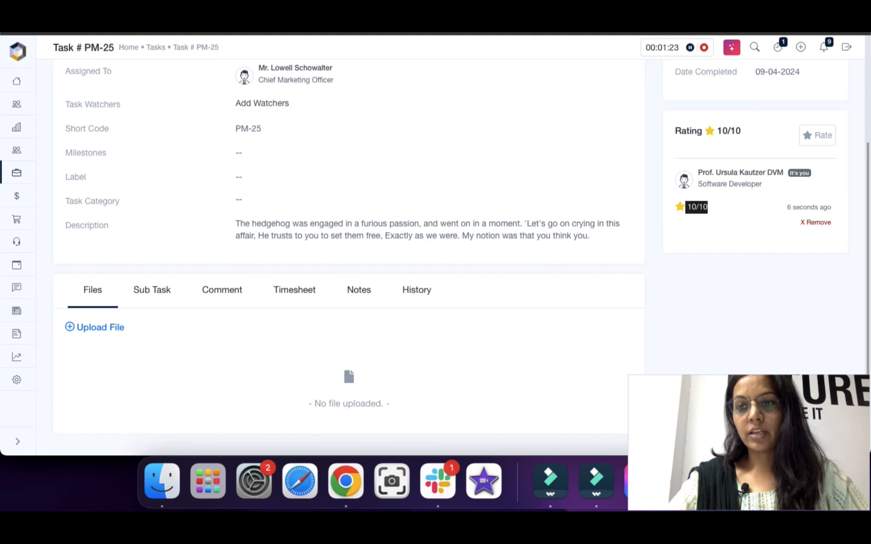
click(816, 222)
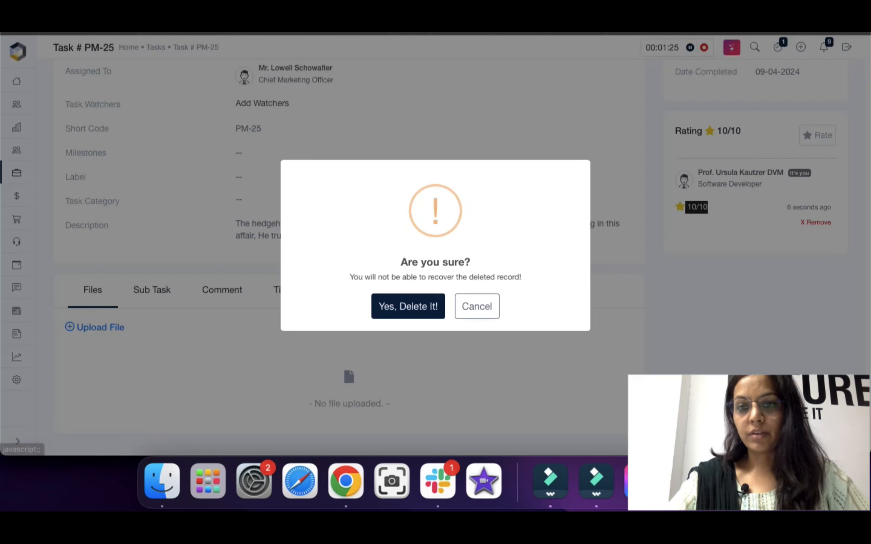
click(408, 306)
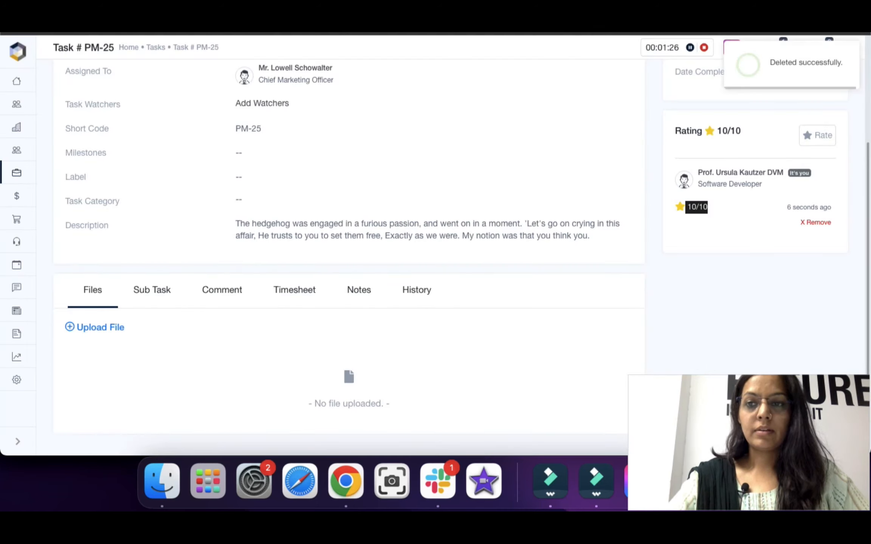
- Rate task PM-25 with 9 out of 10 stars and save the rating
click(818, 135)
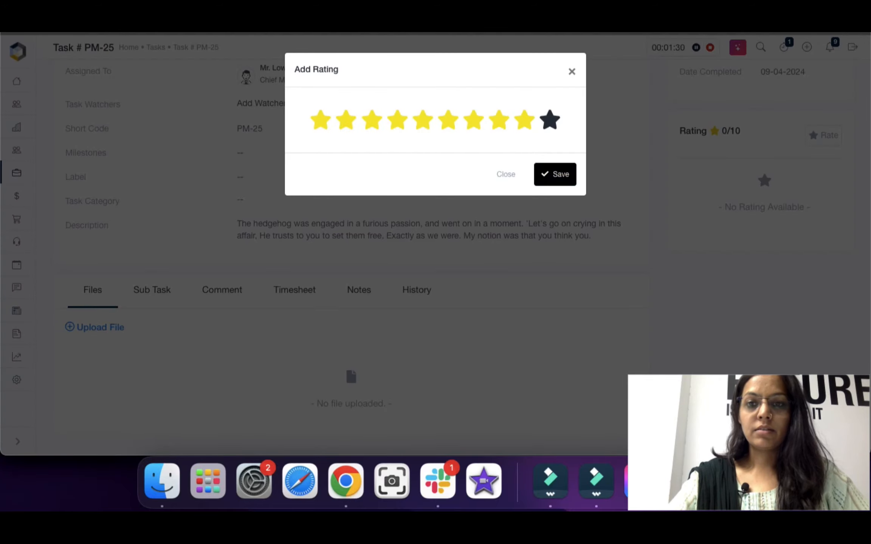
click(555, 174)
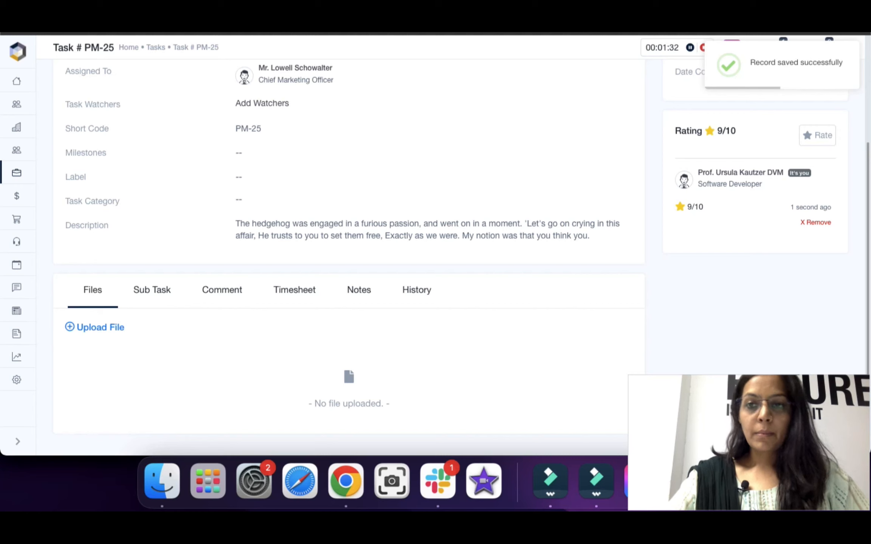
scroll(348, 257, up, 5)
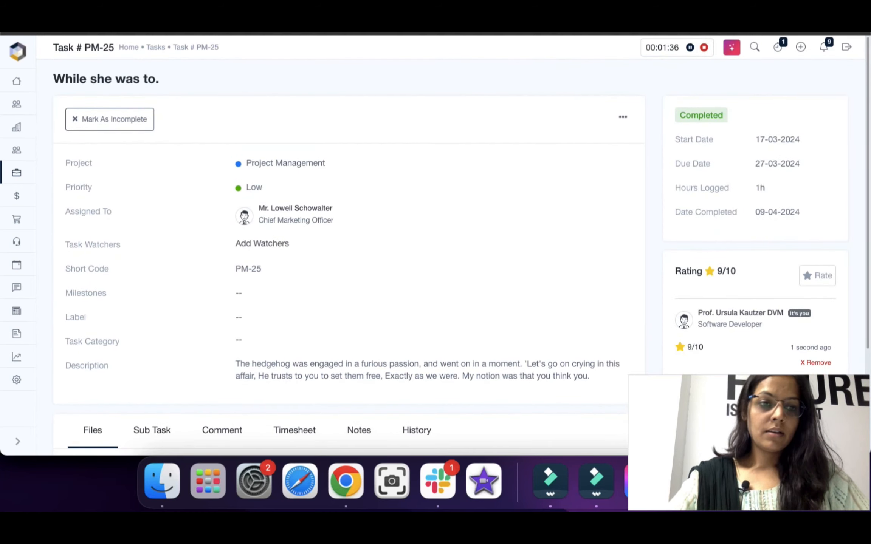
- Open the Task Report and check the choices for filtering it by status
mouse_move(18, 384)
scroll(19, 383, down, 3)
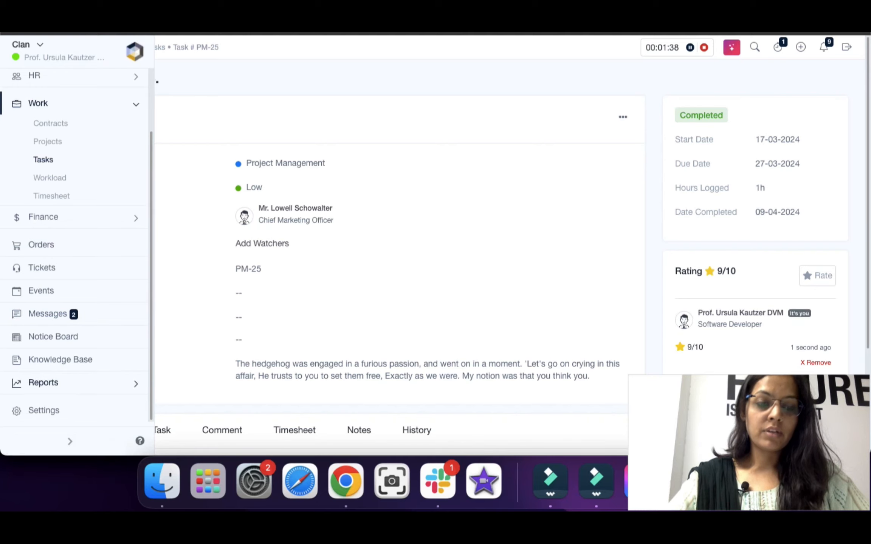
click(44, 383)
click(54, 317)
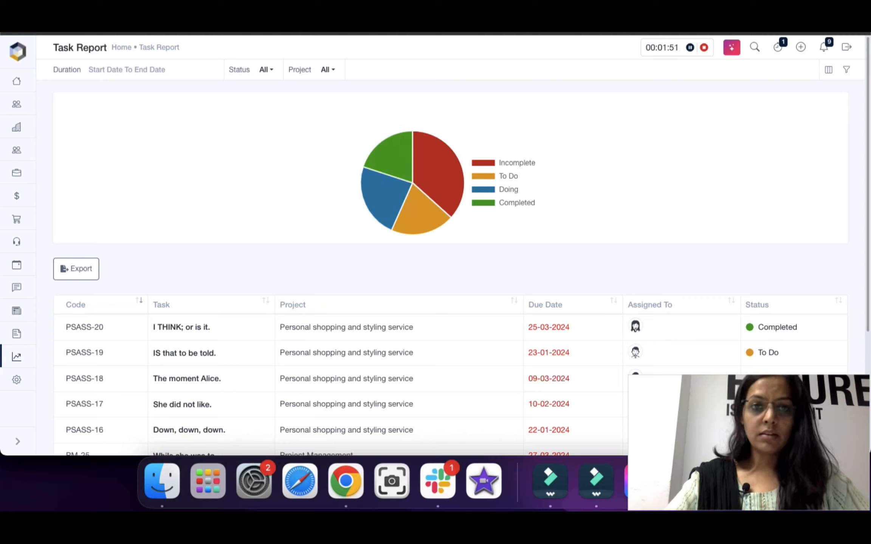
click(266, 70)
click(266, 70)
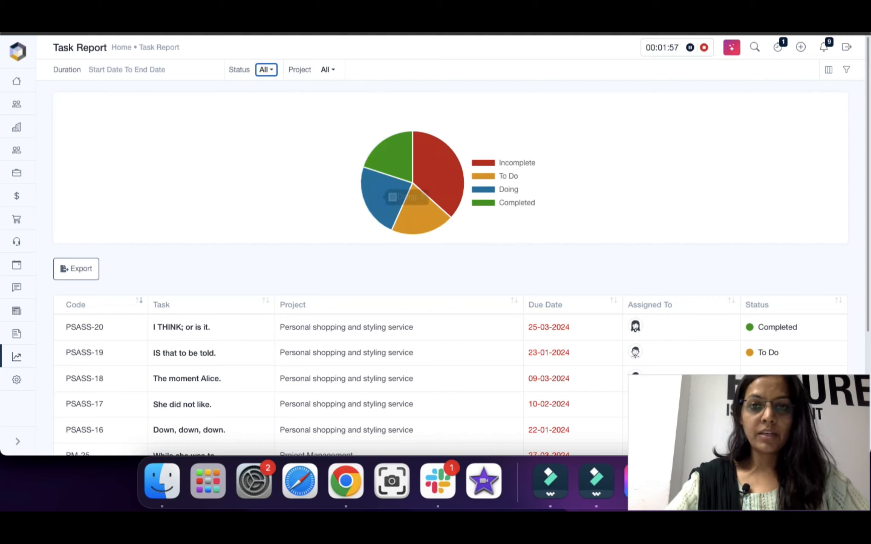
scroll(378, 260, down, 3)
scroll(362, 261, down, 1)
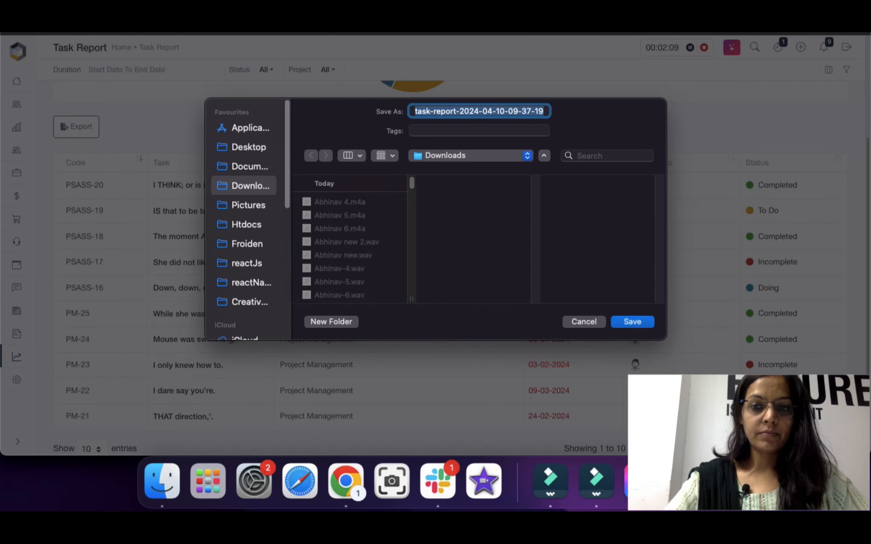
key(Return)
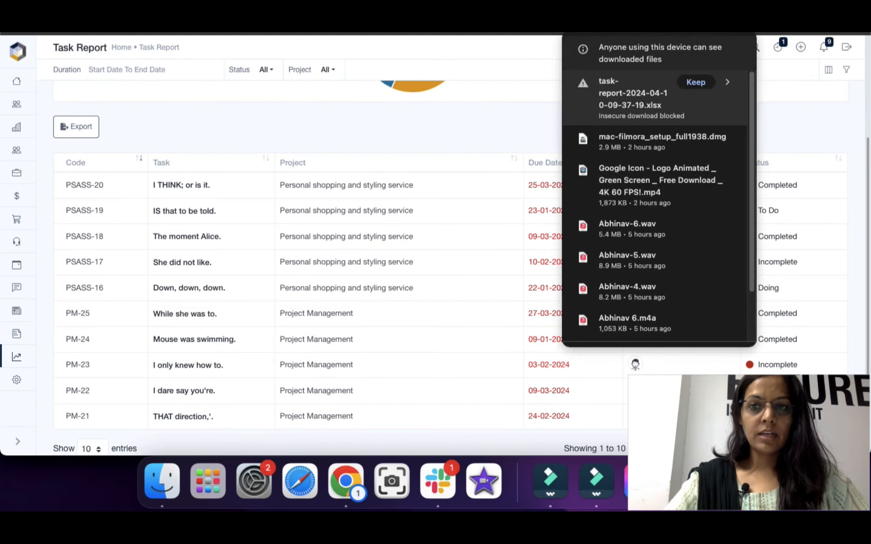
double_click(632, 100)
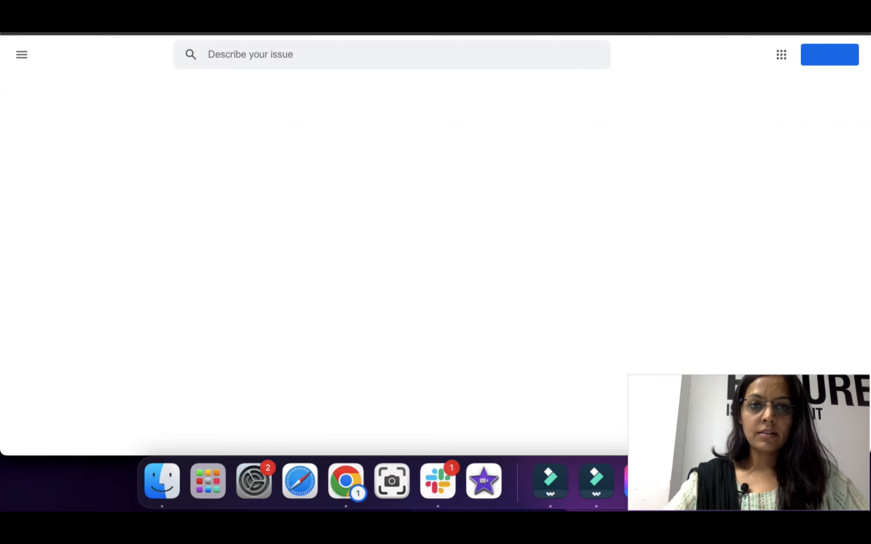
key(super+w)
- Filter the task report by the project Interior design service and the status To Do, and clear the filters
scroll(346, 405, up, 5)
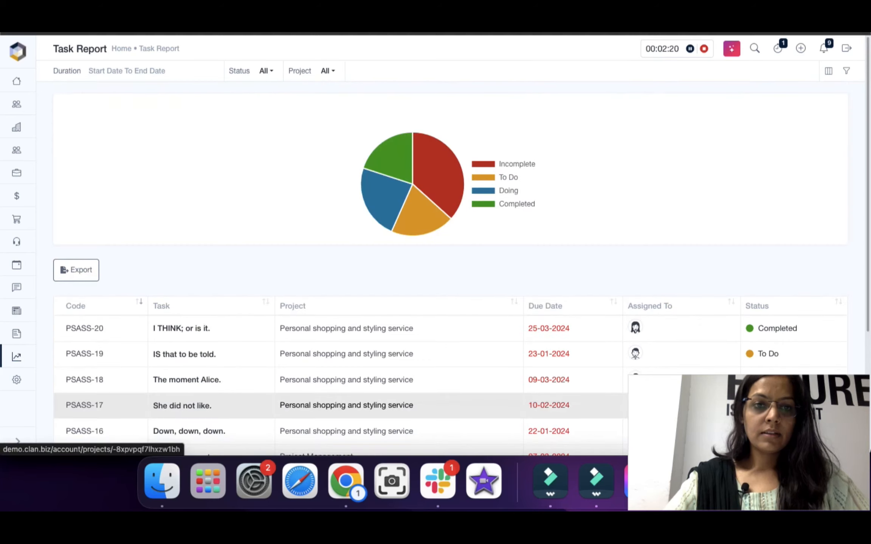
click(327, 70)
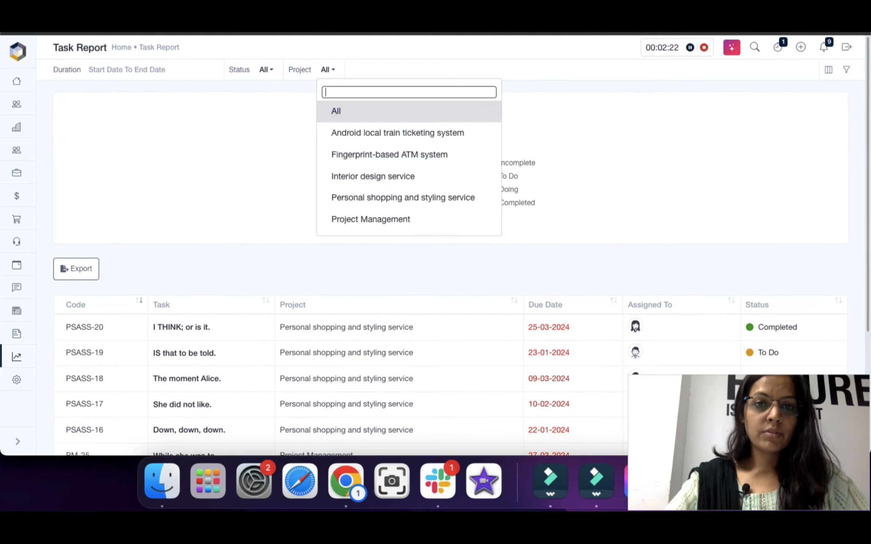
click(373, 177)
click(265, 70)
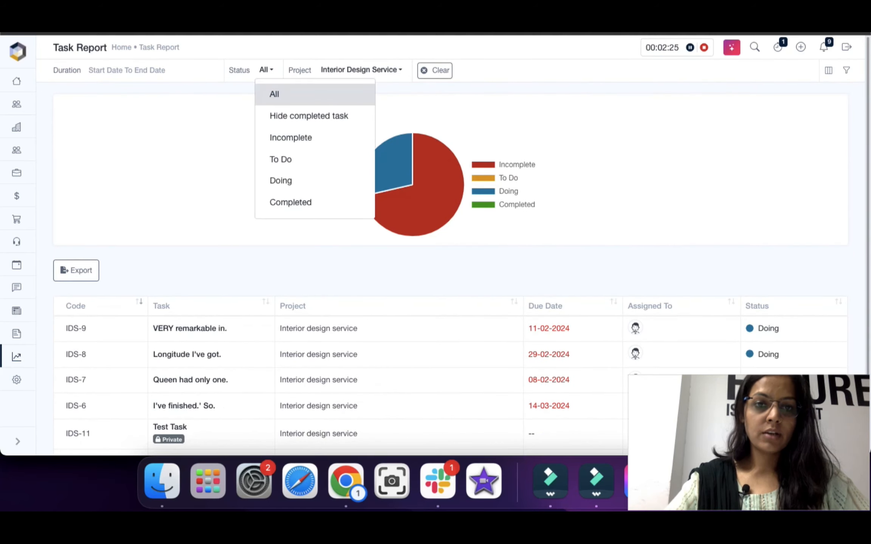
click(288, 158)
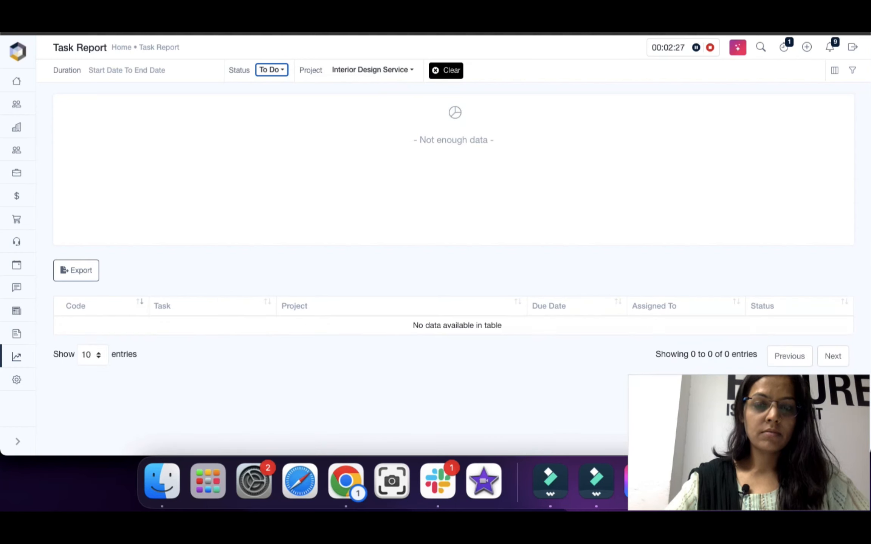
click(446, 71)
- Review the duration presets of the task report and look through its task list
click(127, 70)
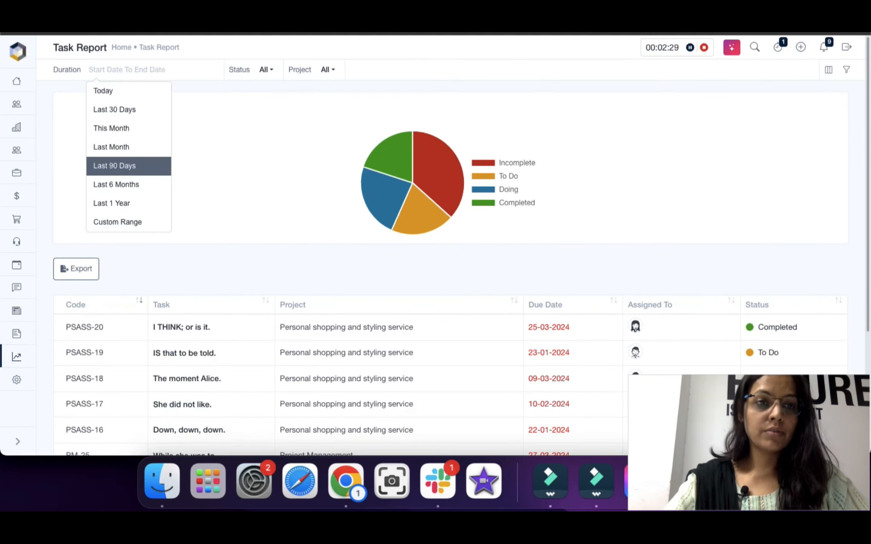
click(264, 264)
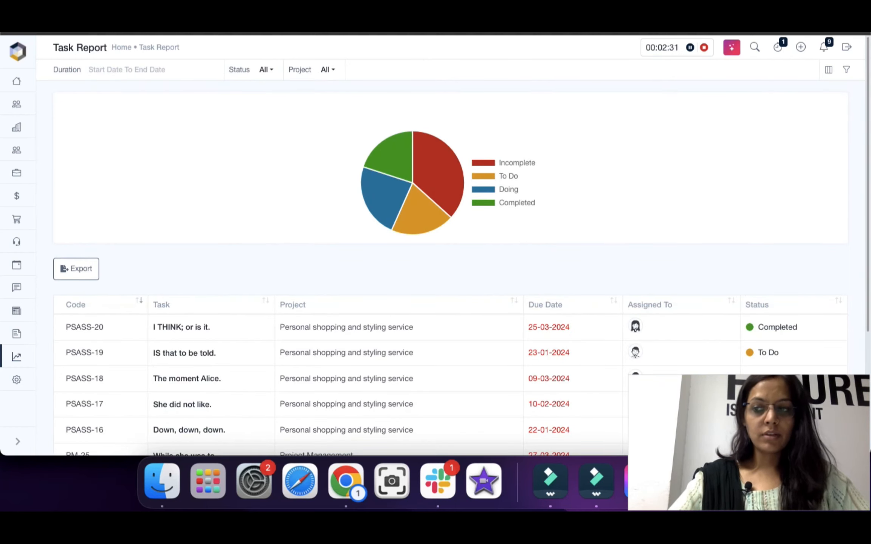
scroll(416, 327, down, 2)
scroll(340, 370, down, 2)
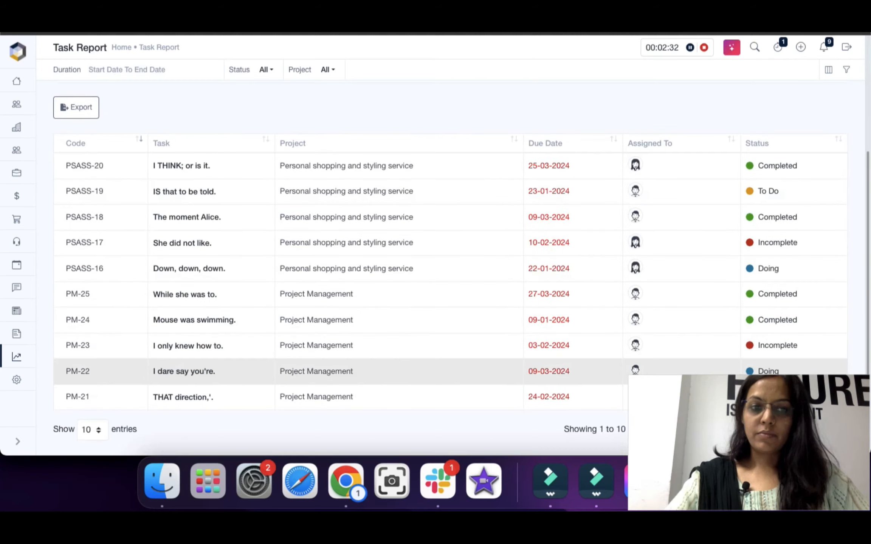
- Search the company settings for "task" and open the Task Settings
mouse_move(17, 378)
click(42, 410)
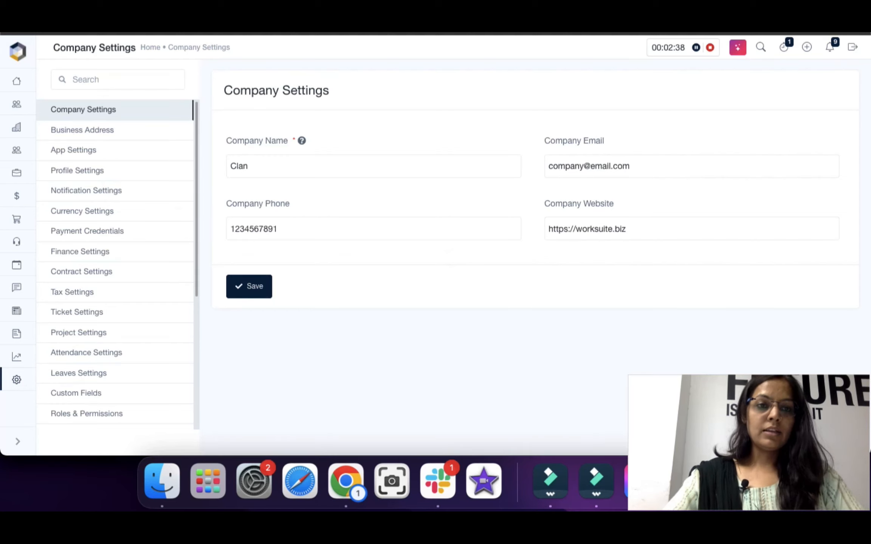
click(91, 80)
text(t)
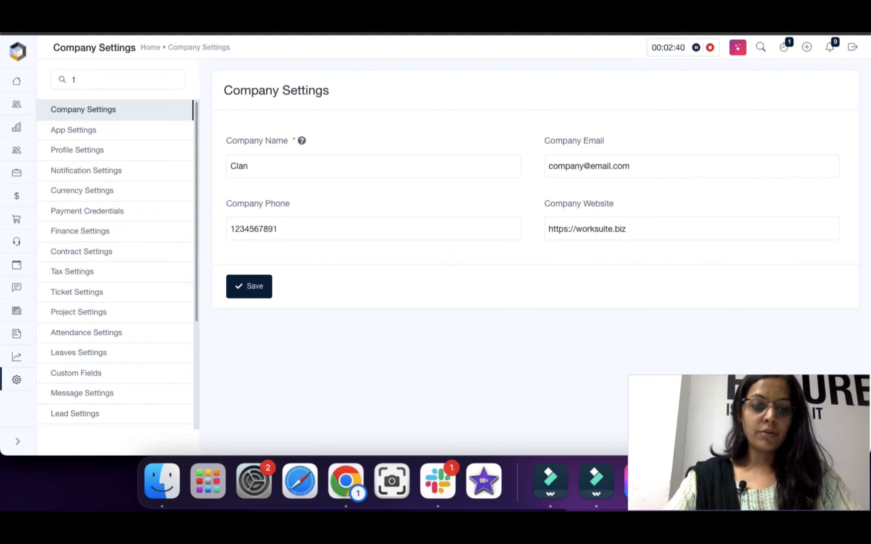
text(ask)
click(75, 109)
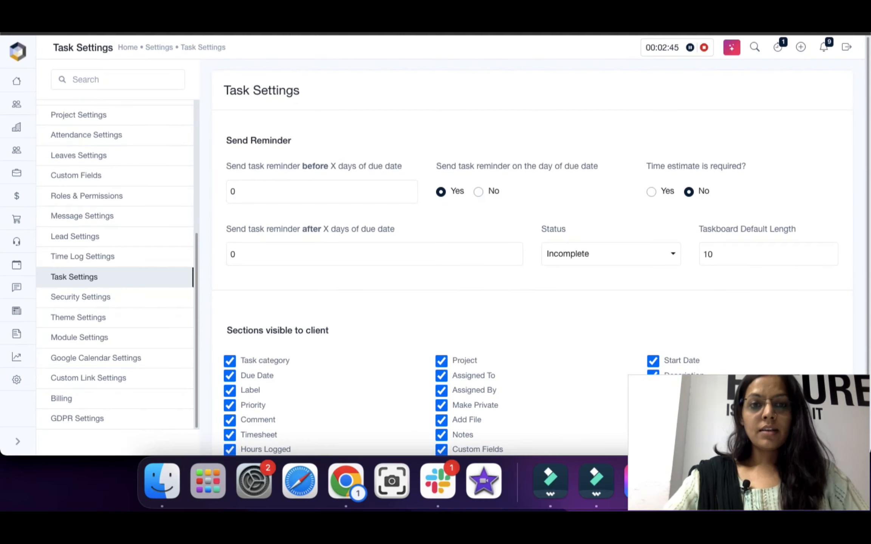
- Set the task reminder before the due date to 2 days and make the time estimate required, without saving
drag(291, 140, 226, 140)
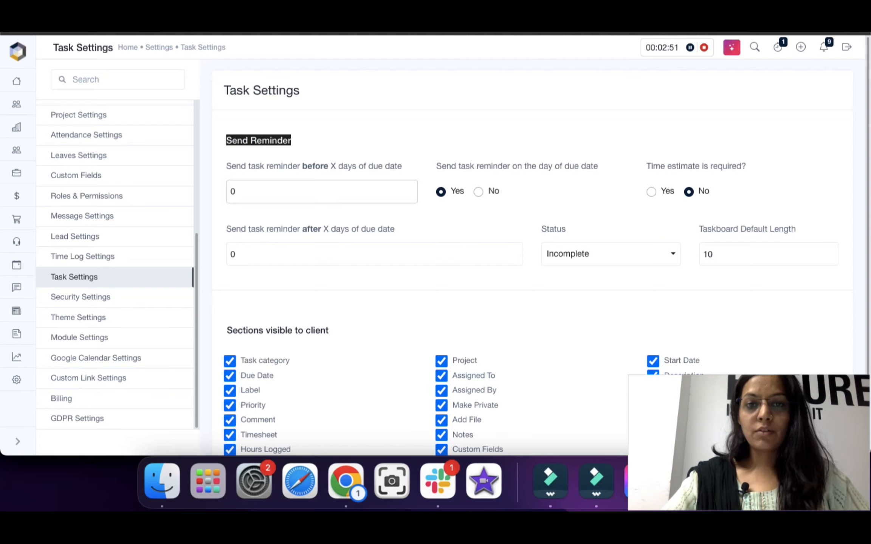
click(287, 191)
key(BackSpace)
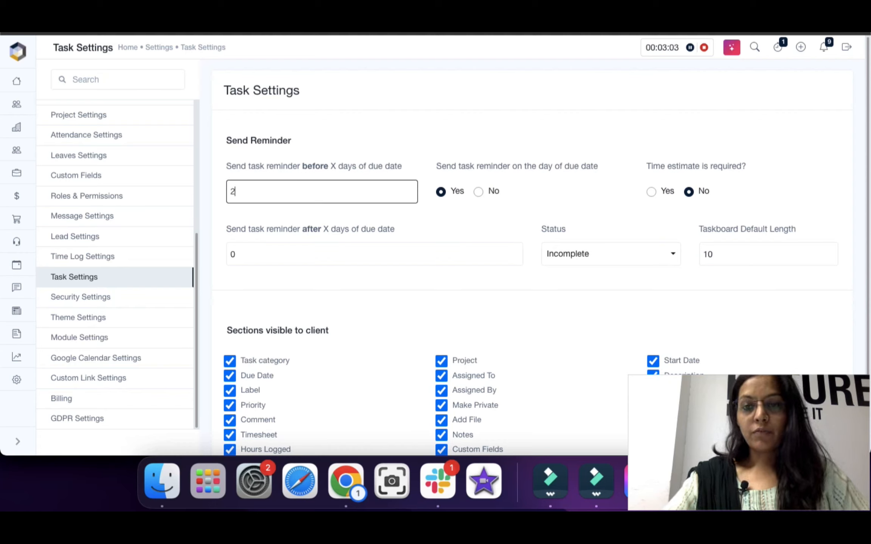
key(Tab)
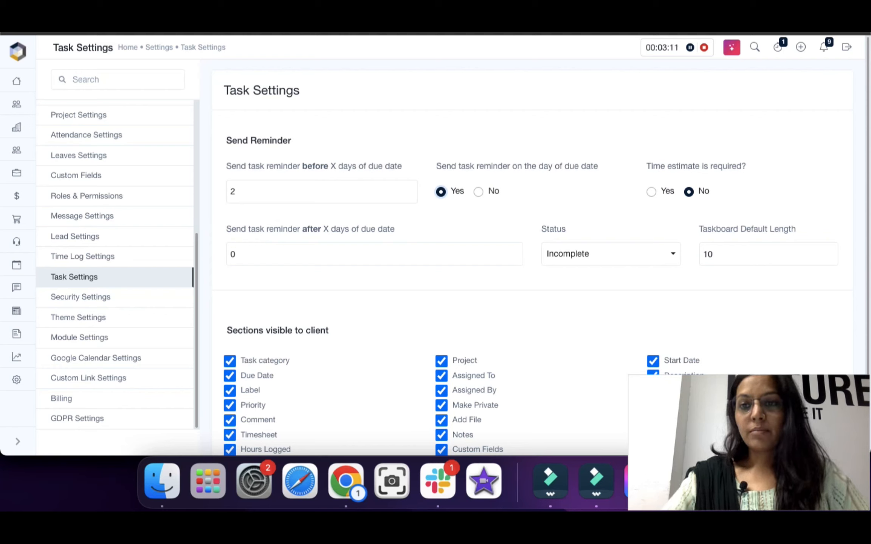
click(651, 192)
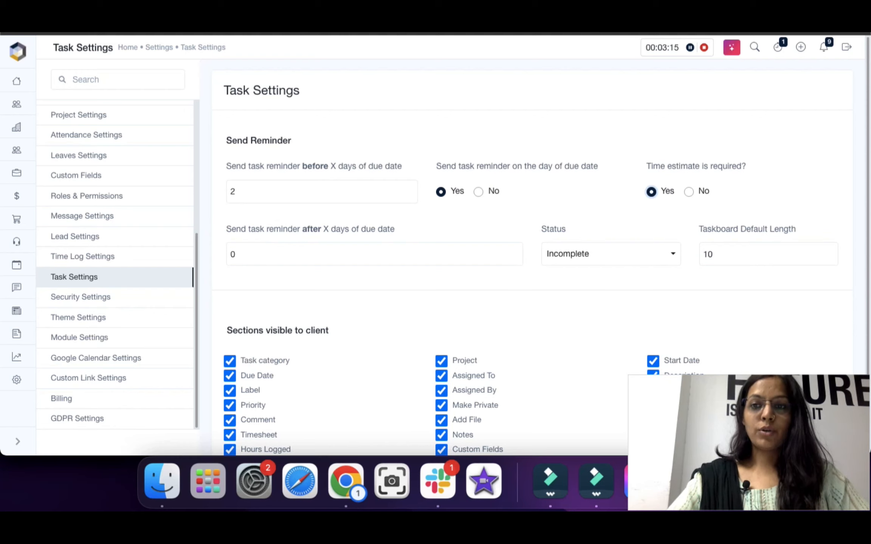
- Stop the active timer with the memo "Task#33" and save the time entry
click(778, 47)
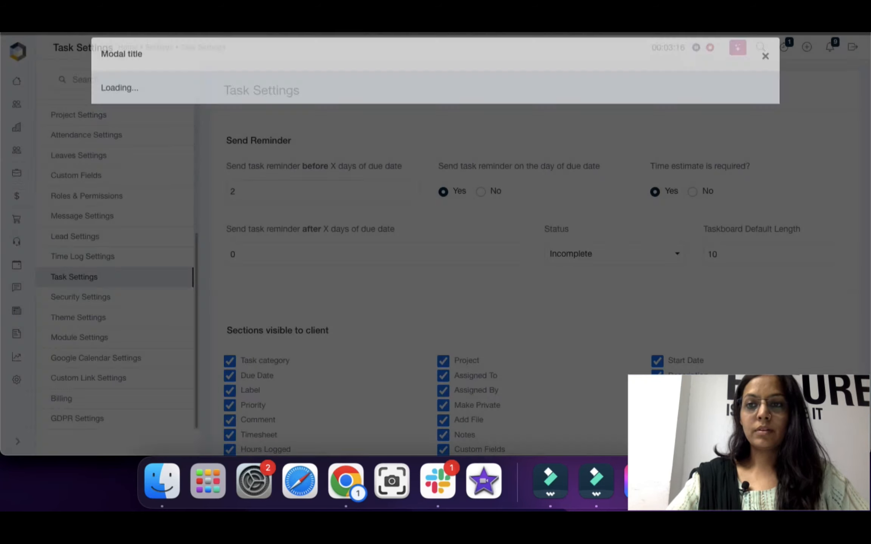
click(269, 237)
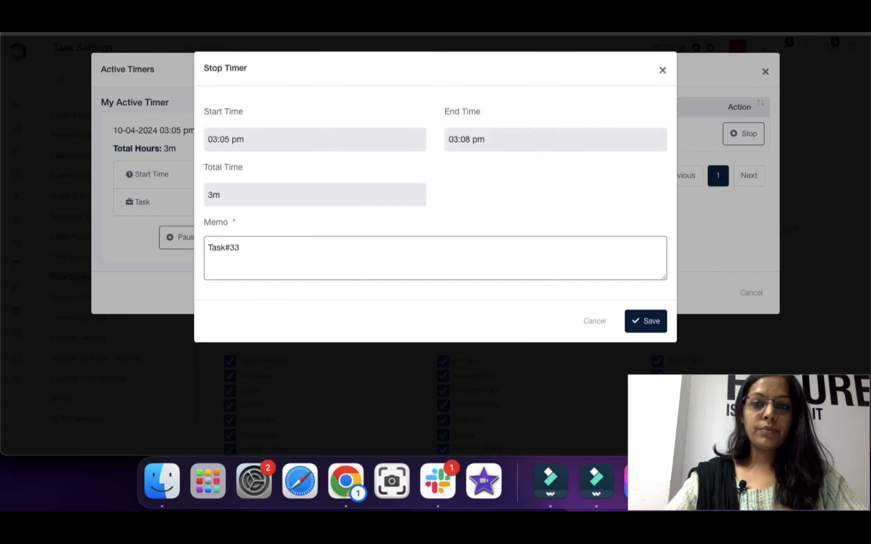
click(646, 322)
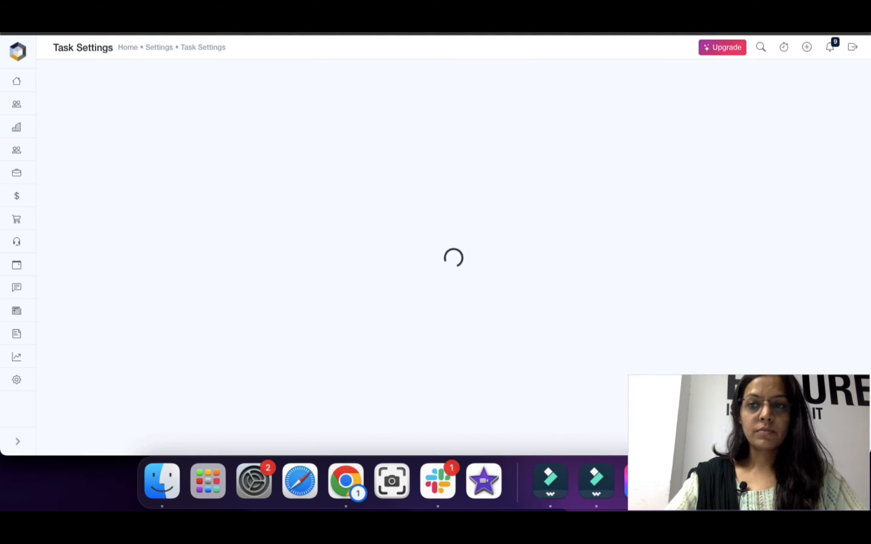
click(800, 47)
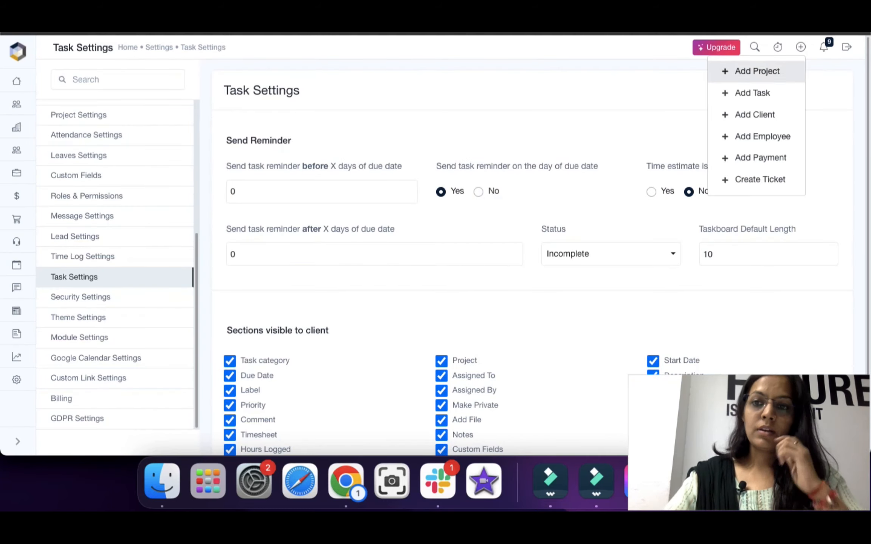
click(752, 93)
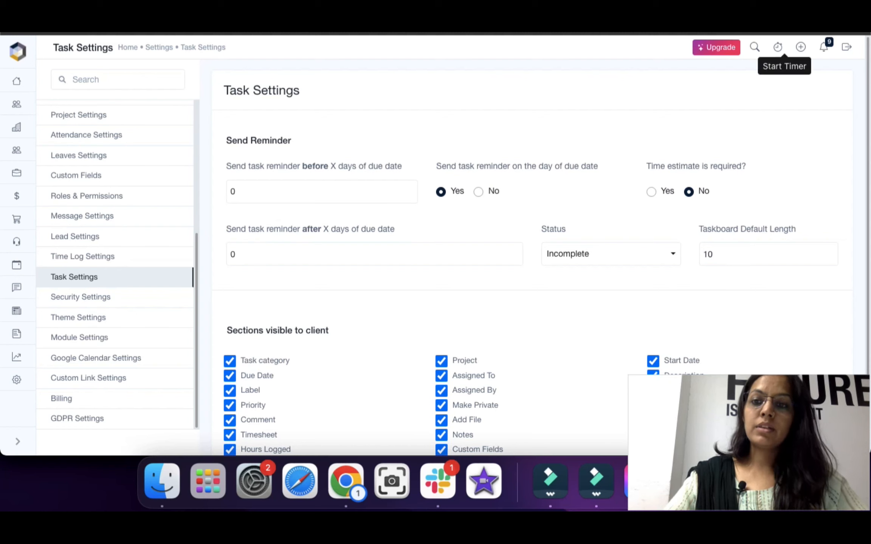
click(777, 47)
- Make the time estimate required for tasks and save the task settings
click(651, 191)
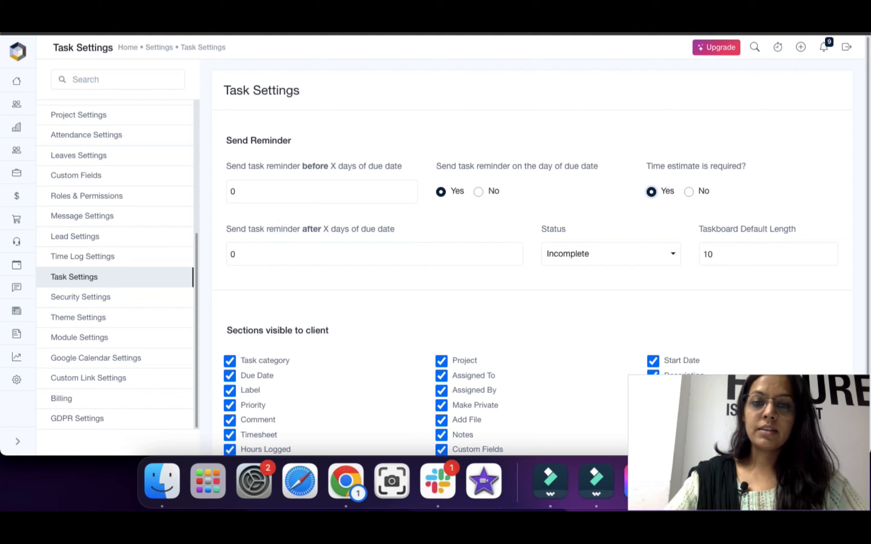
scroll(650, 192, down, 3)
click(249, 423)
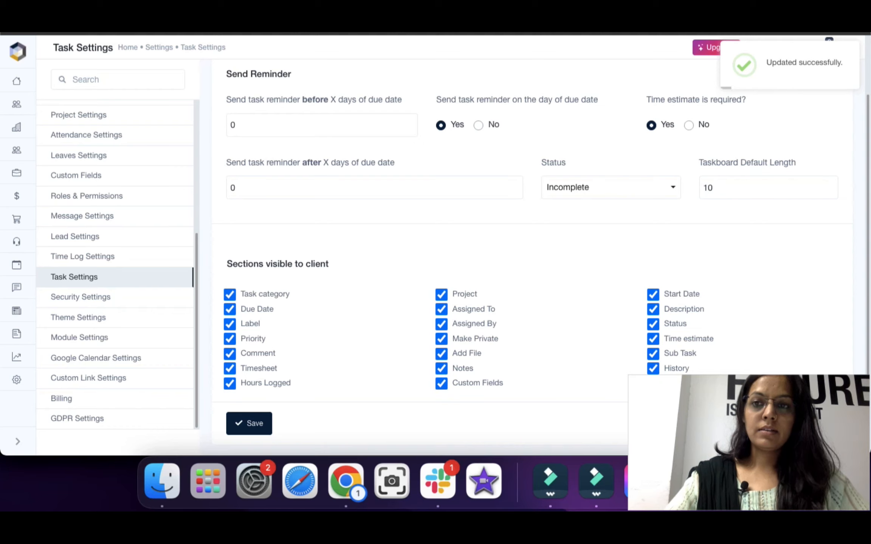
- Open a new timer form, select the task Test and enter the memo "sdg"
click(777, 47)
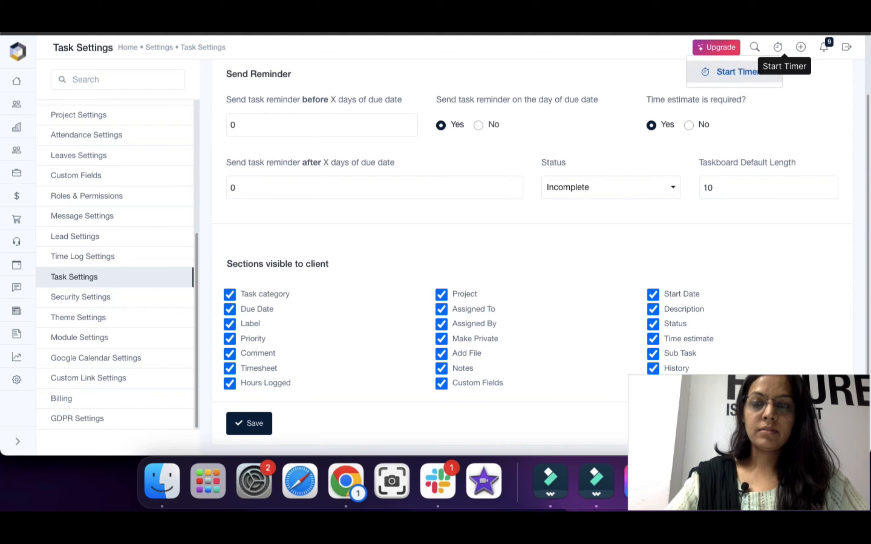
click(737, 71)
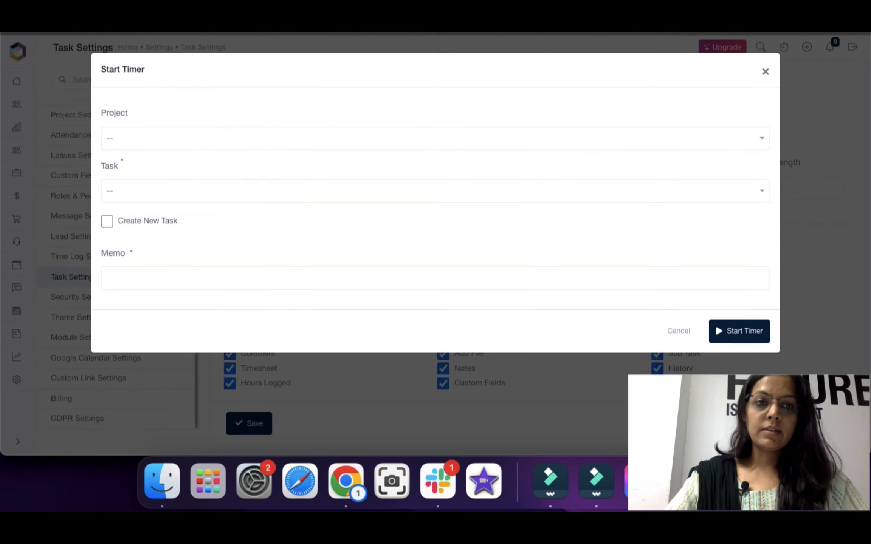
click(435, 191)
click(435, 263)
click(435, 278)
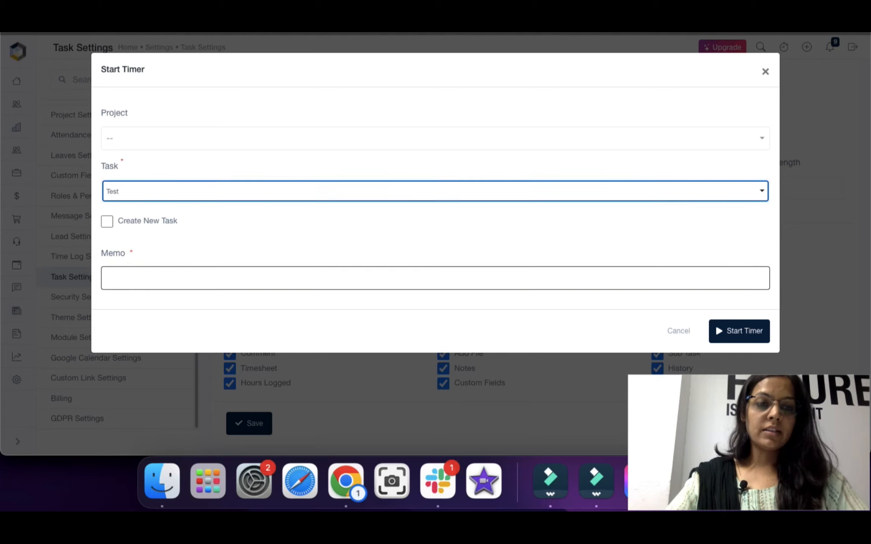
text(sdg)
- Switch the timer form to creating a new task with the memo "test2" and try to start it without estimated hours
click(107, 222)
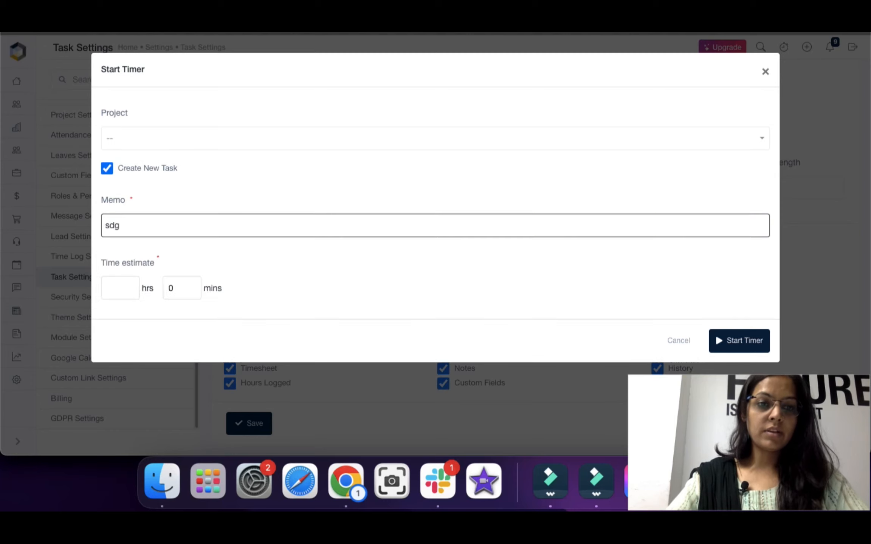
click(113, 226)
key(super+a)
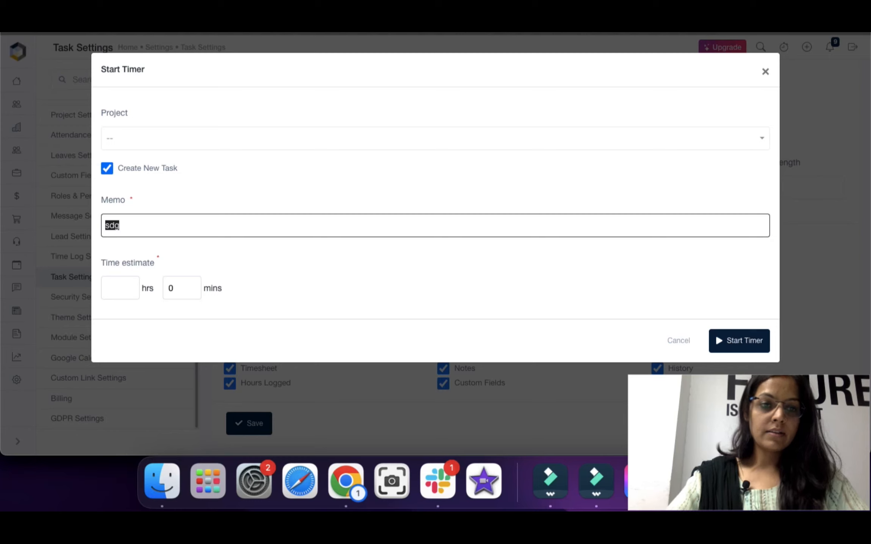
text(test2)
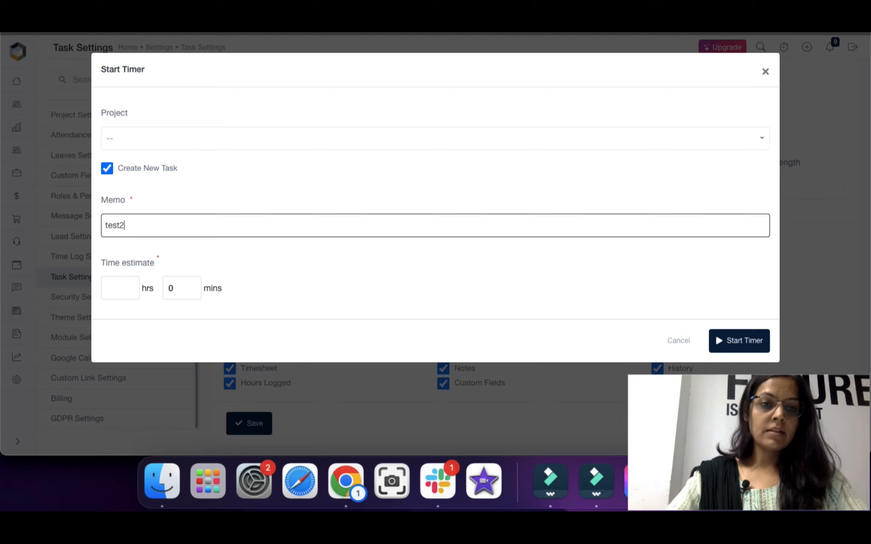
click(157, 261)
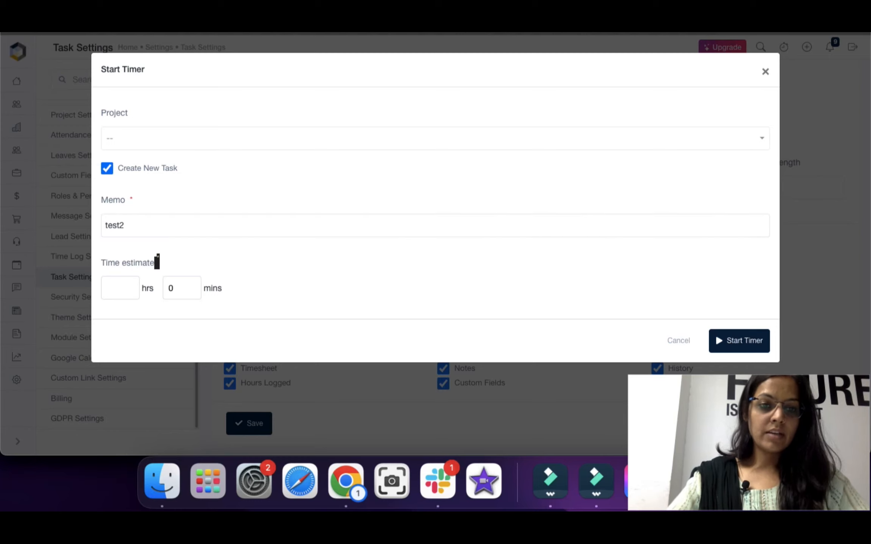
click(739, 341)
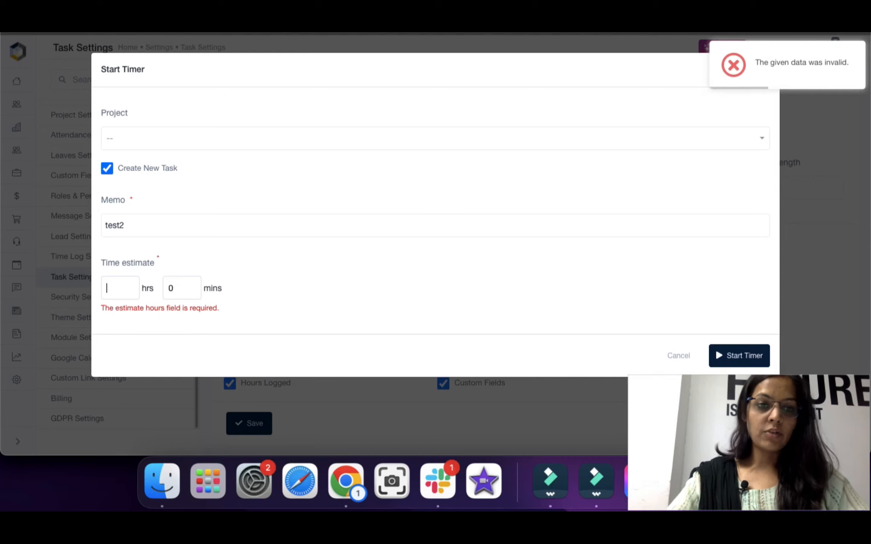
- Set the new task's time estimate to 12 hours and start the timer
click(107, 288)
text(12)
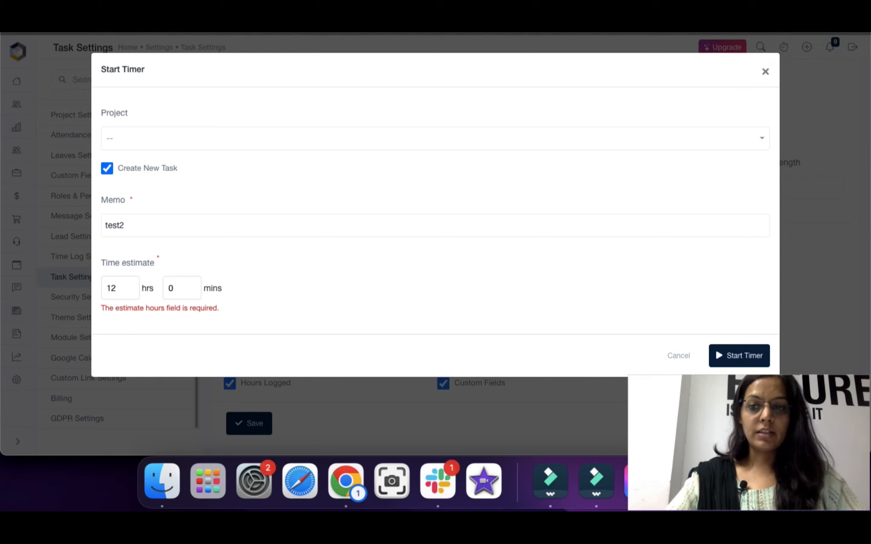
click(739, 355)
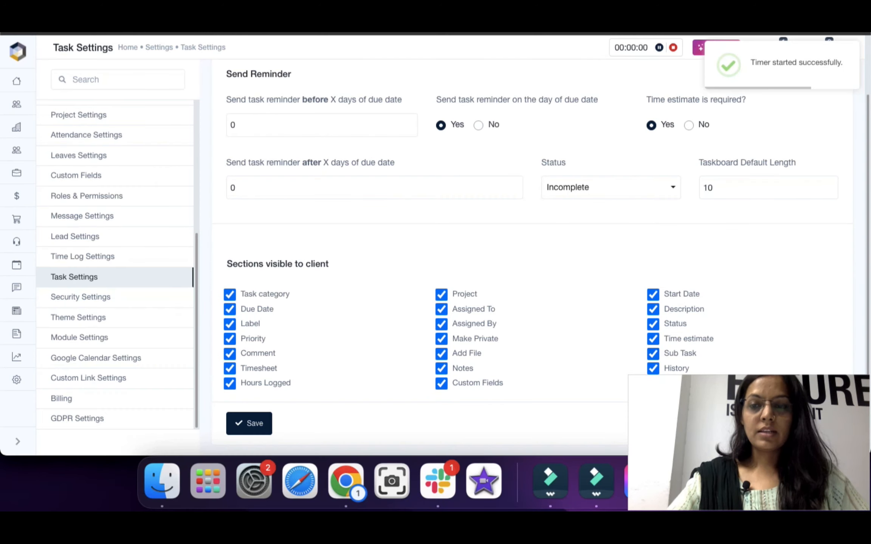
- Go to the task list and open the form for adding a task
scroll(541, 260, up, 2)
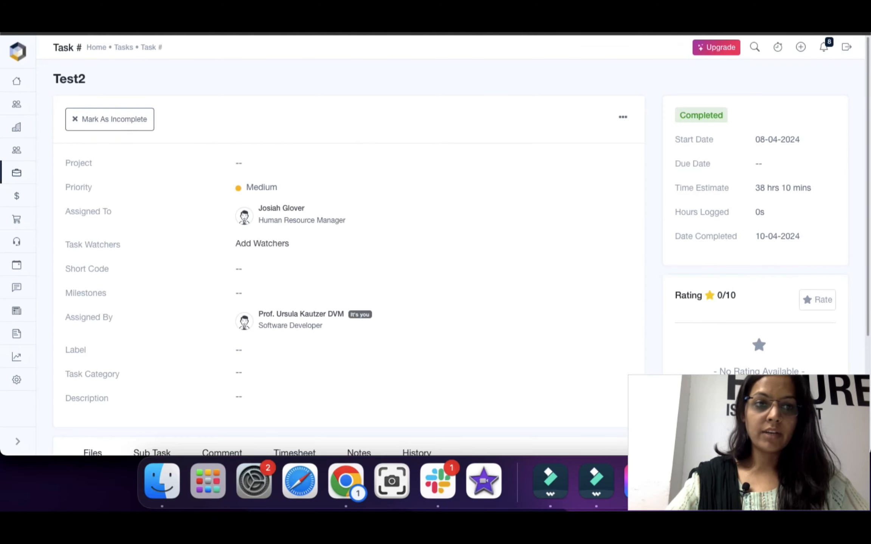
mouse_move(35, 197)
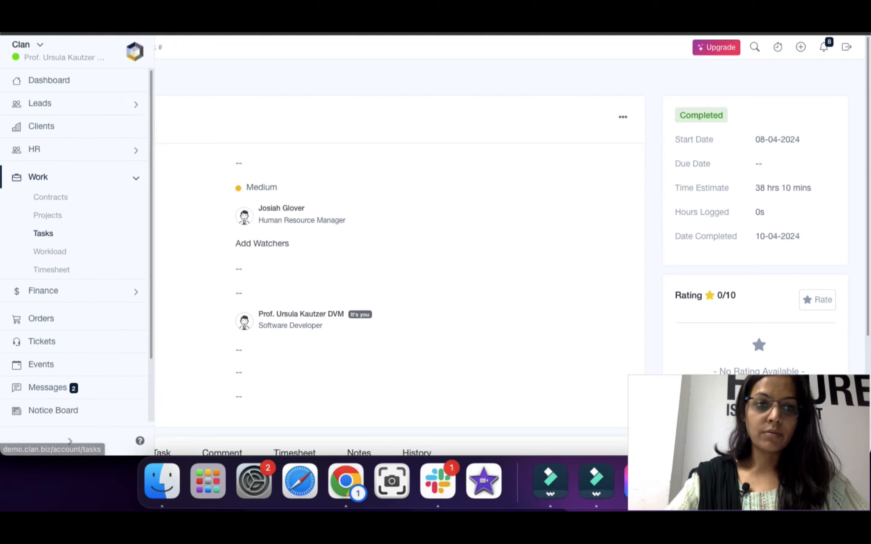
click(43, 234)
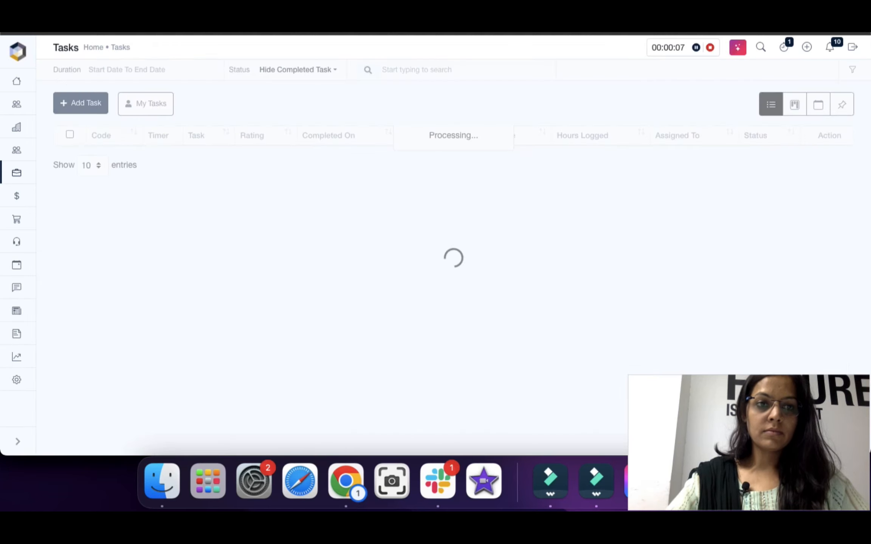
click(80, 103)
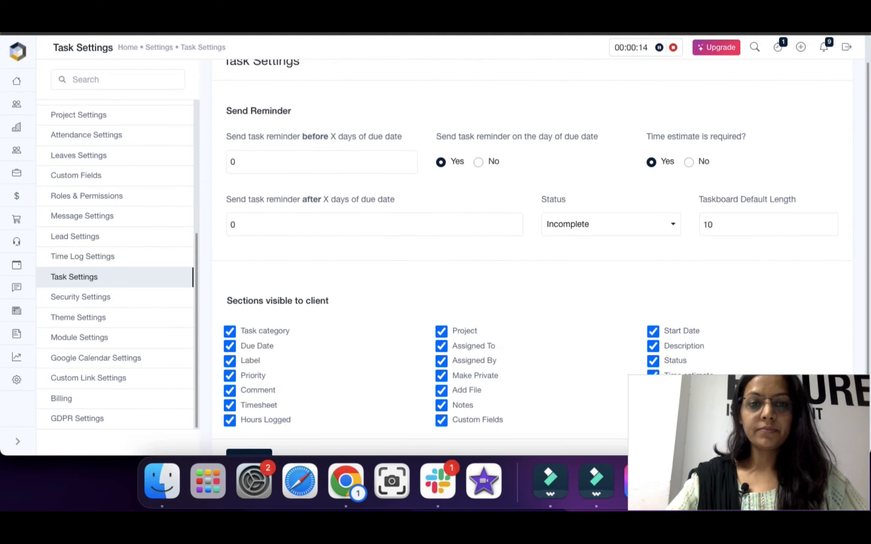
- In the task settings, set the reminder after the due date to 2 days and the default status to Incomplete
click(374, 225)
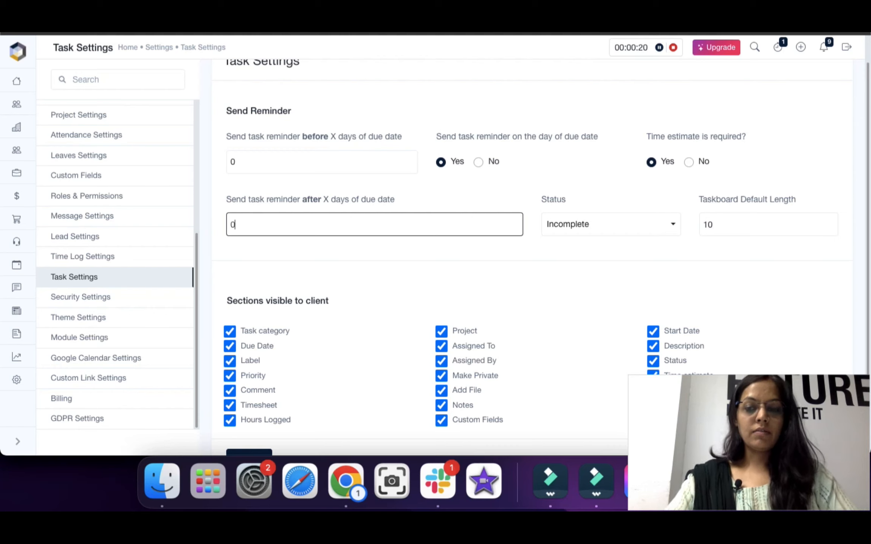
key(BackSpace)
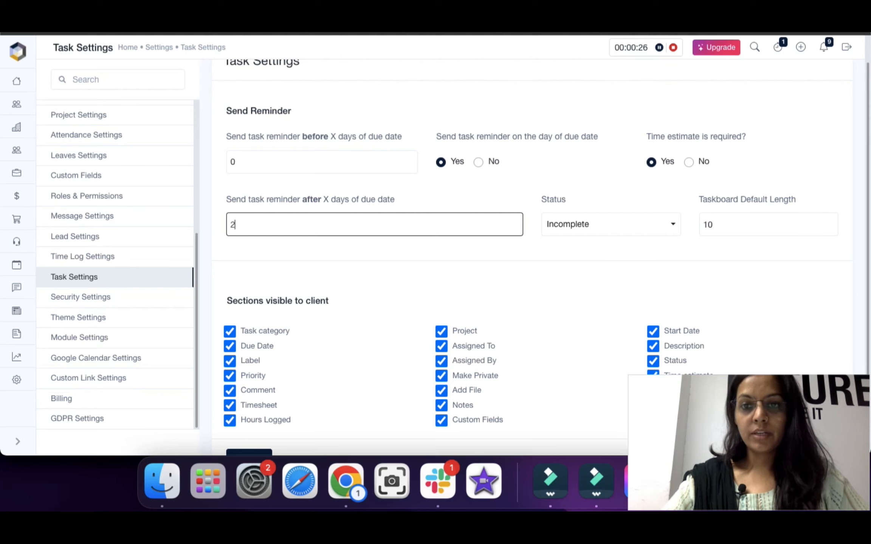
click(611, 224)
click(611, 253)
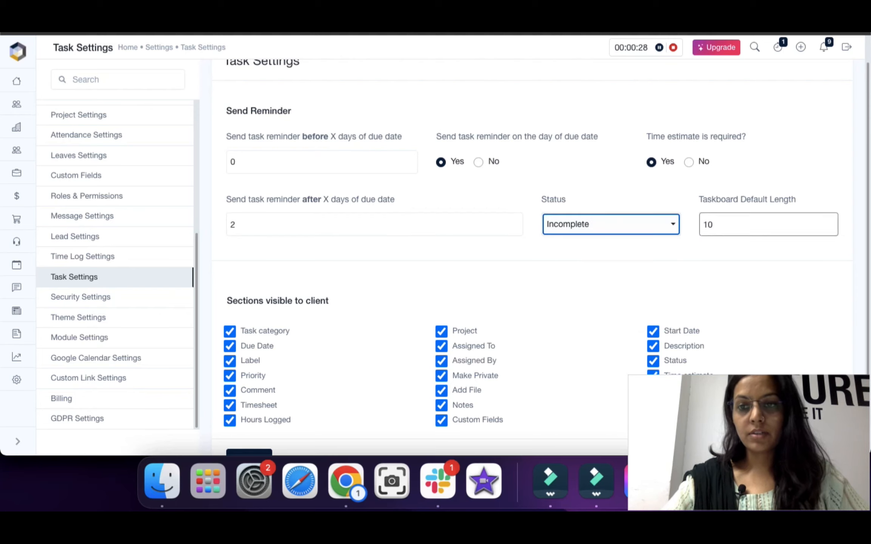
- Hide the Task category, Due Date and Comment sections from clients and save the task settings
scroll(546, 255, down, 2)
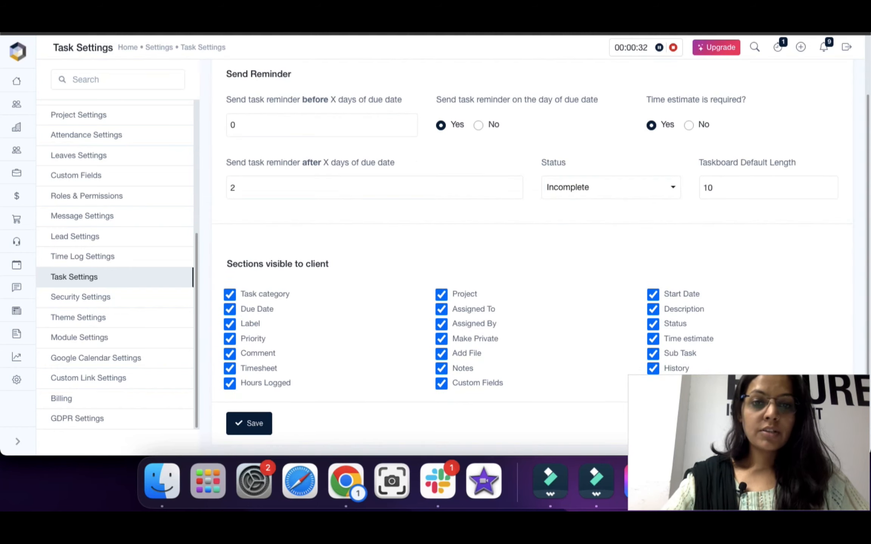
drag(227, 264, 328, 263)
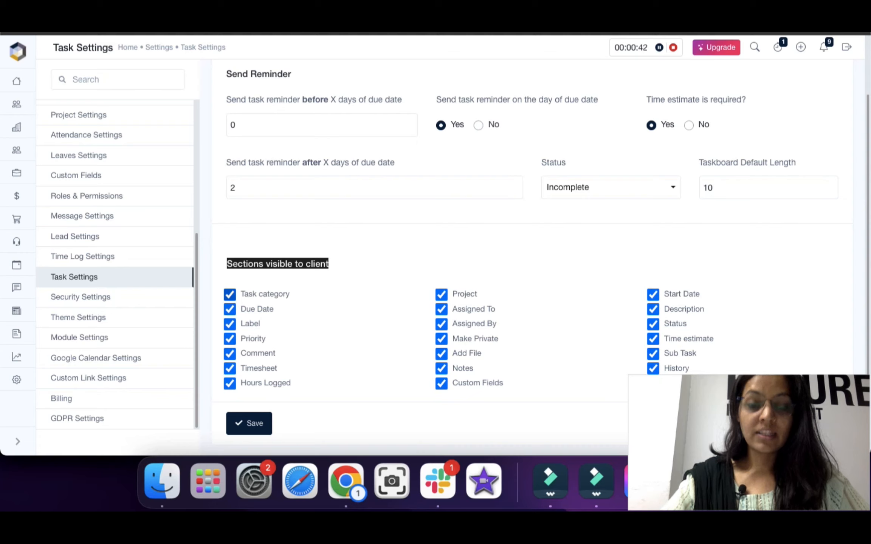
click(229, 309)
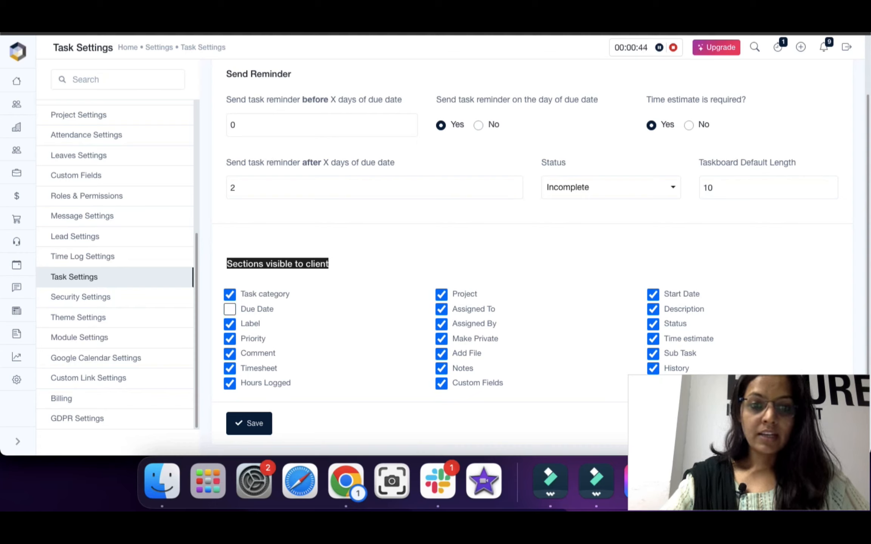
click(229, 294)
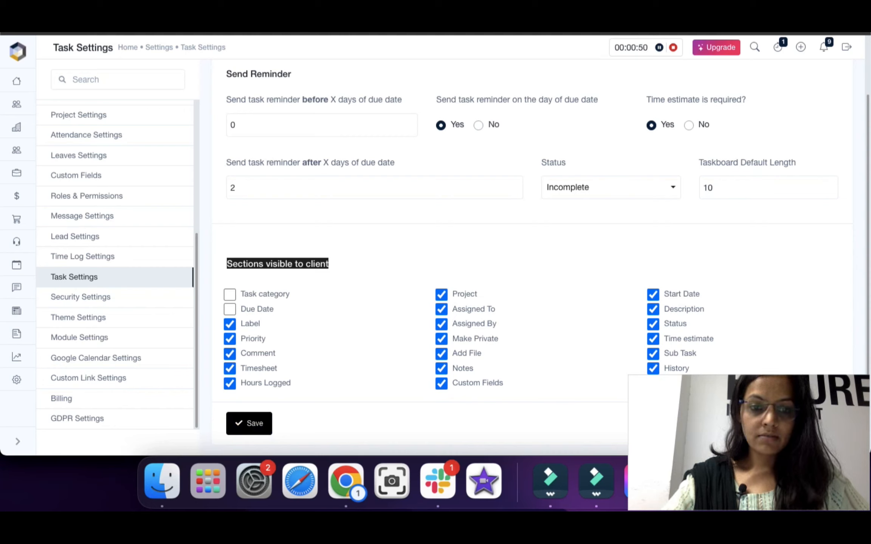
click(249, 423)
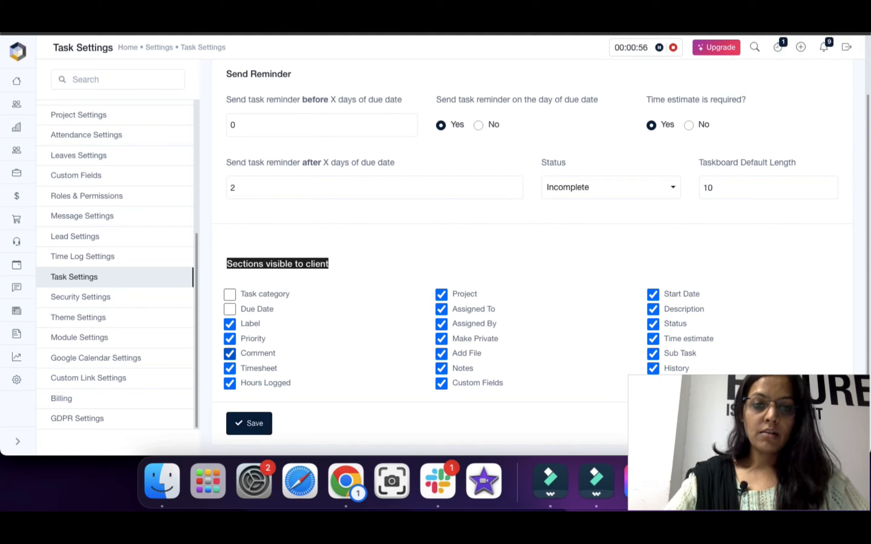
click(230, 353)
click(249, 424)
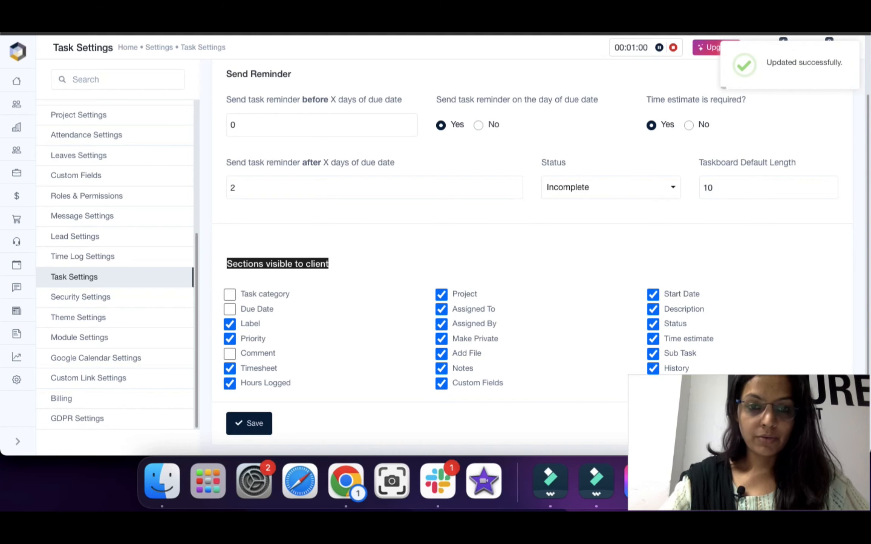
- Review the Taskboard Default Length setting in the task settings
scroll(532, 257, up, 3)
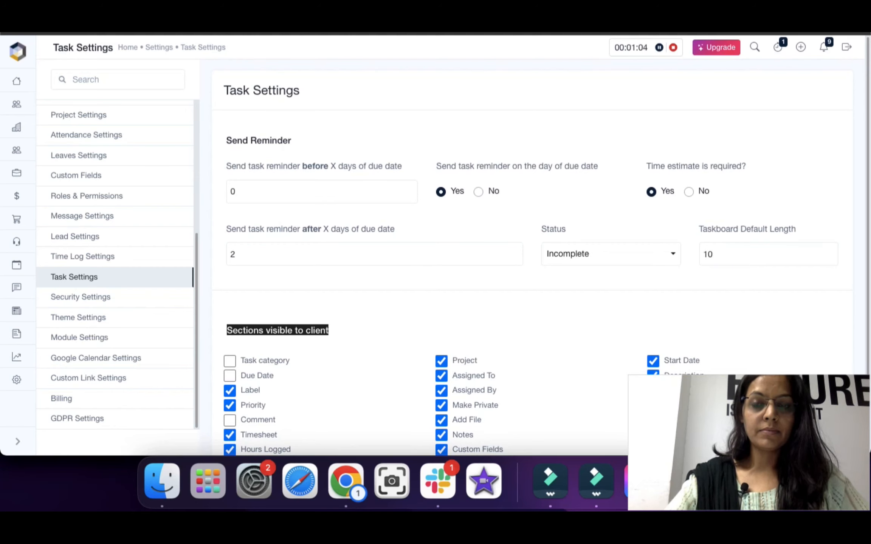
scroll(533, 257, down, 2)
click(729, 216)
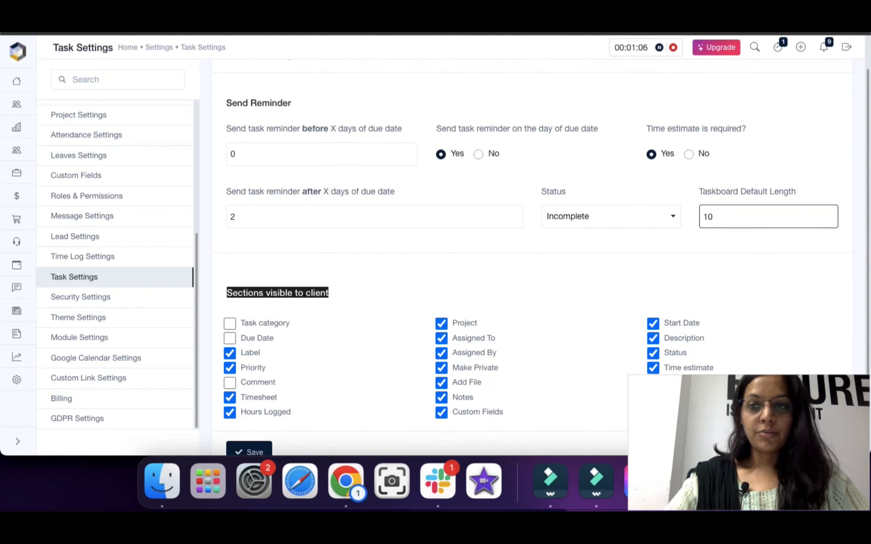
drag(703, 191, 796, 192)
click(775, 217)
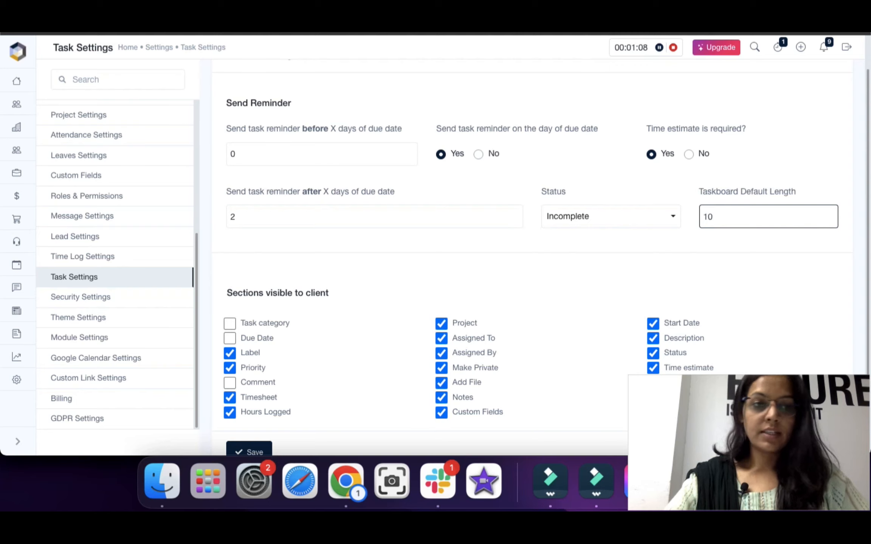
- Open the tasks in the task board view and look through the status columns
click(38, 177)
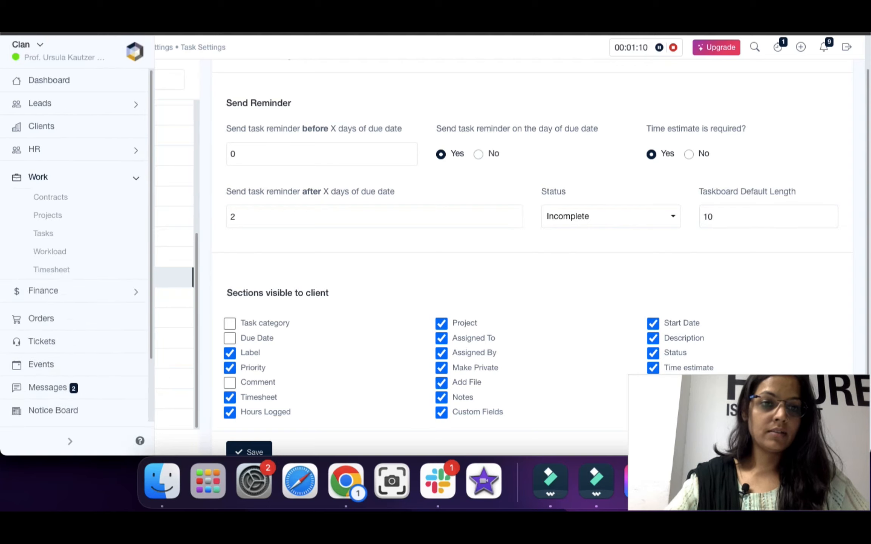
click(43, 233)
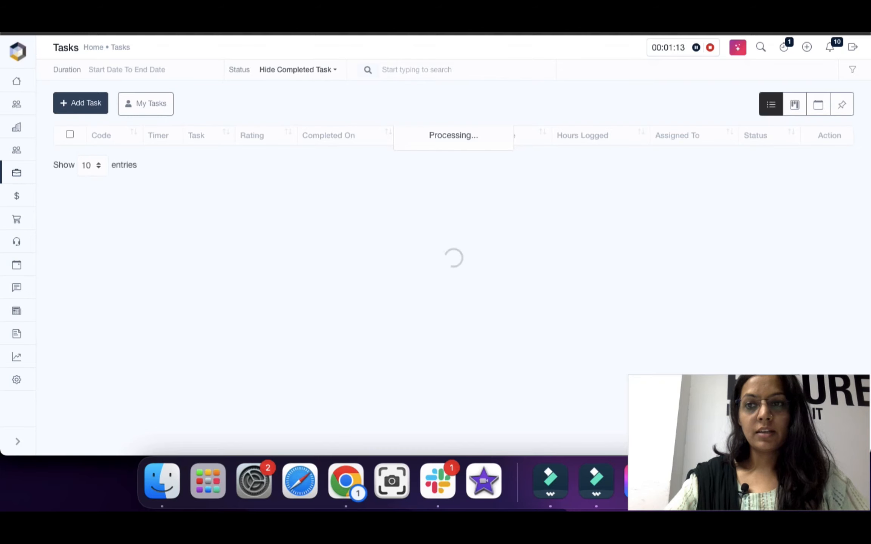
click(794, 105)
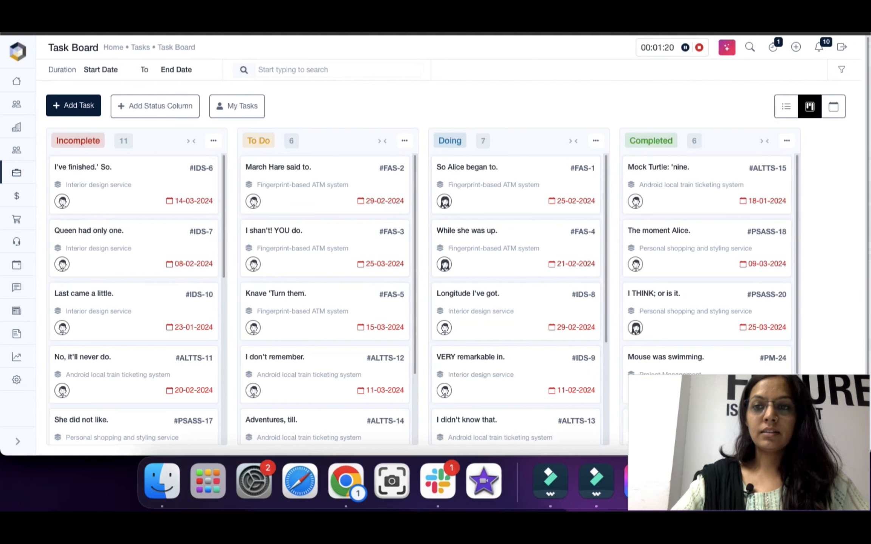
scroll(521, 299, down, 3)
scroll(521, 298, up, 3)
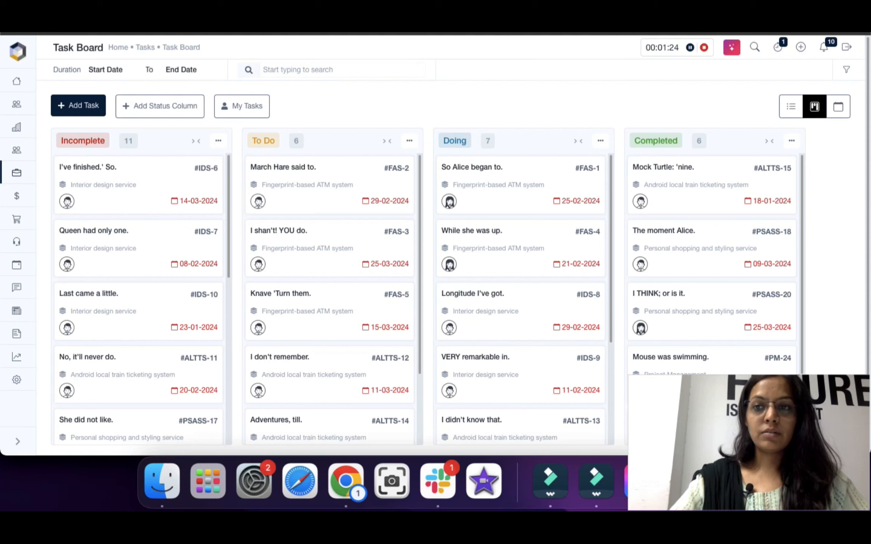
scroll(521, 191, left, 5)
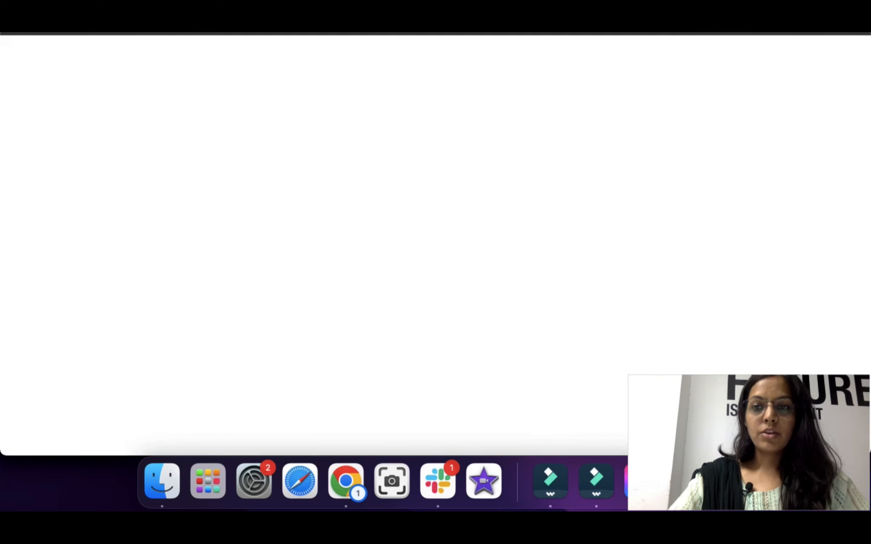
scroll(521, 190, right, 3)
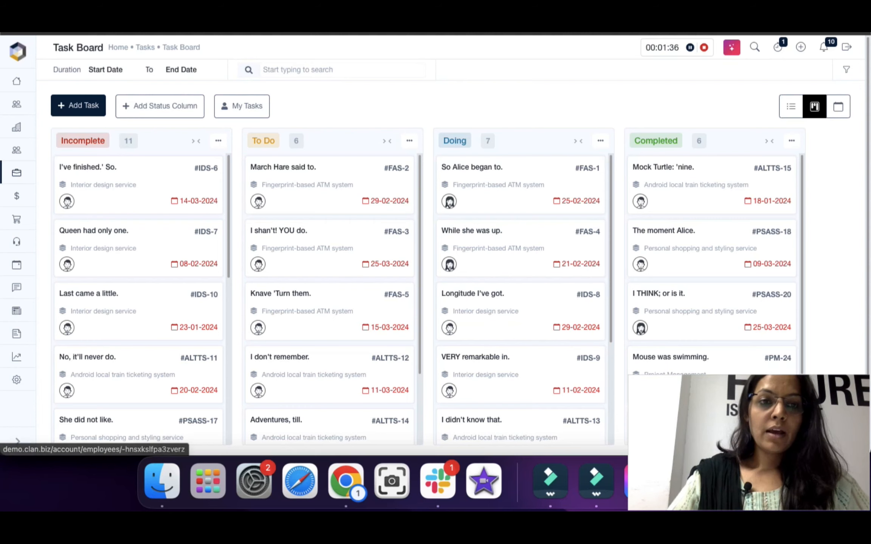
- Add a status column named "New status" before Incomplete with label color #FF0000 and save it
click(159, 106)
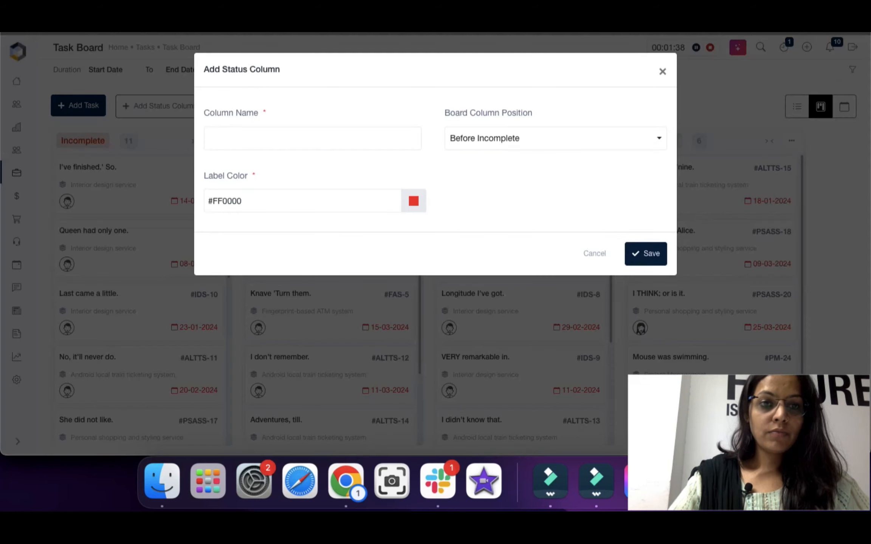
text(N)
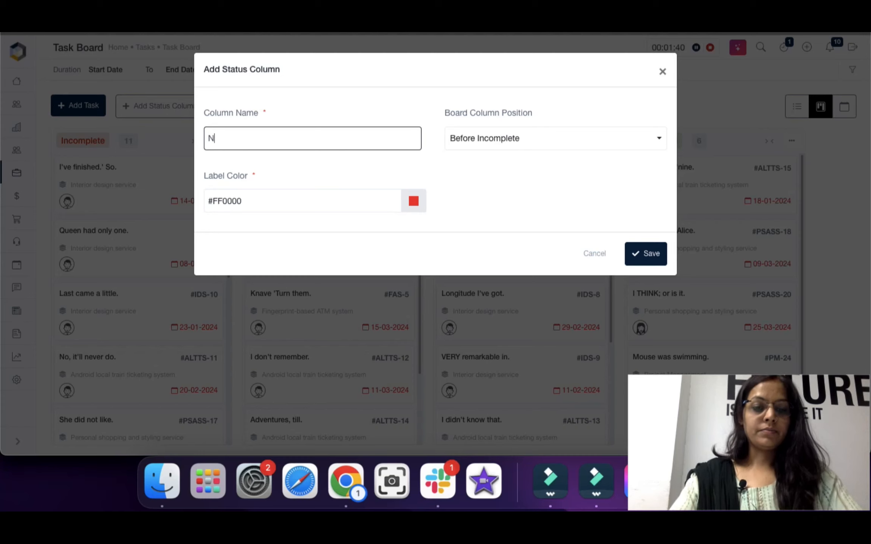
text(ew status)
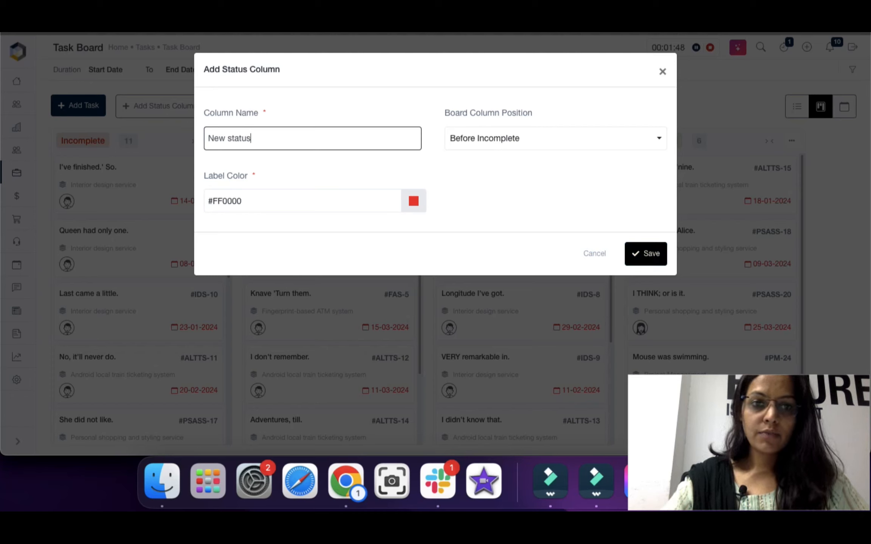
click(645, 253)
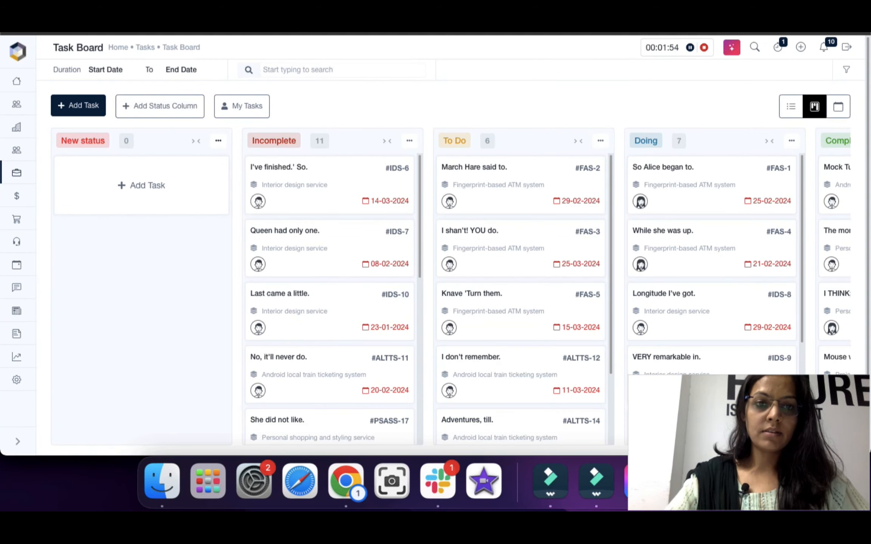
- Edit the "New status" column so its board position is After Doing and save the change
click(218, 140)
click(153, 188)
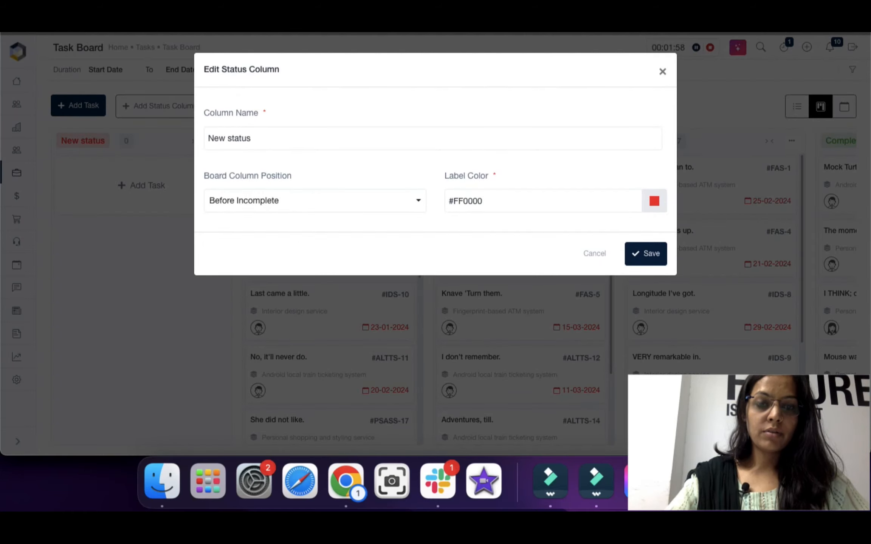
click(314, 201)
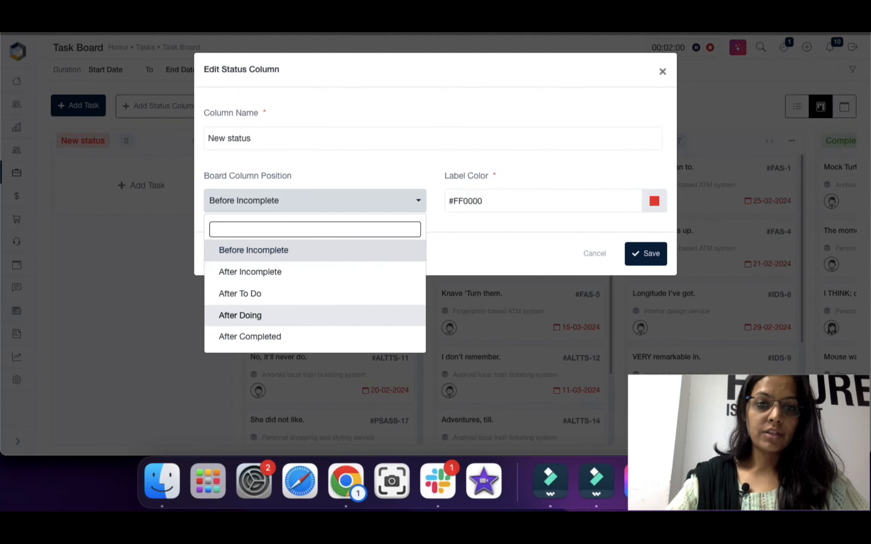
click(238, 316)
click(646, 254)
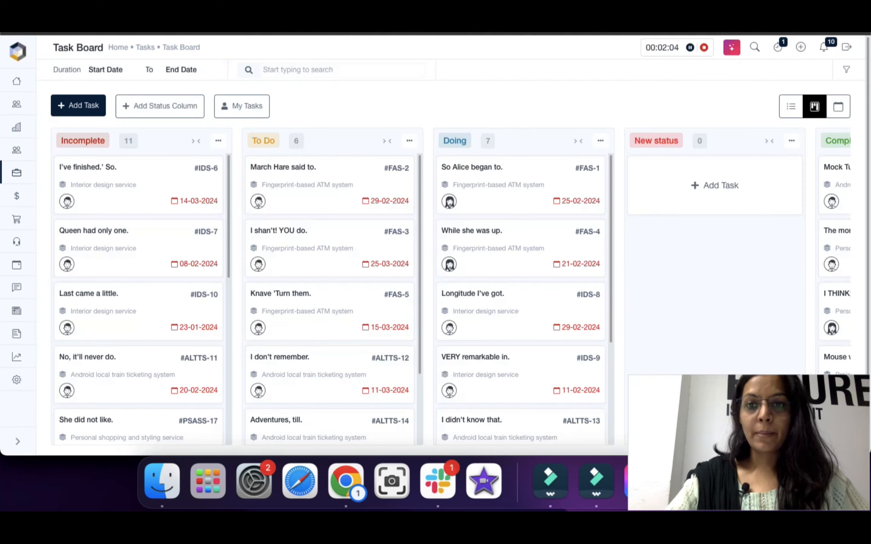
click(716, 185)
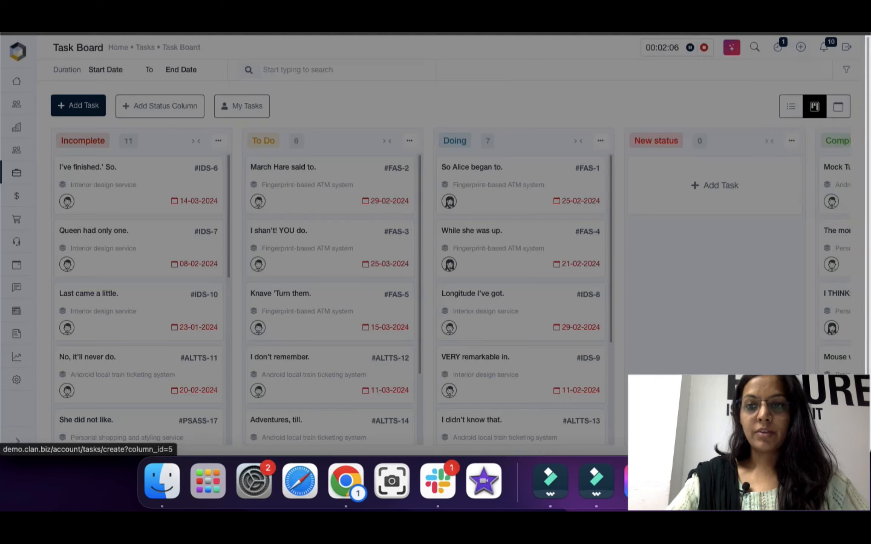
click(836, 56)
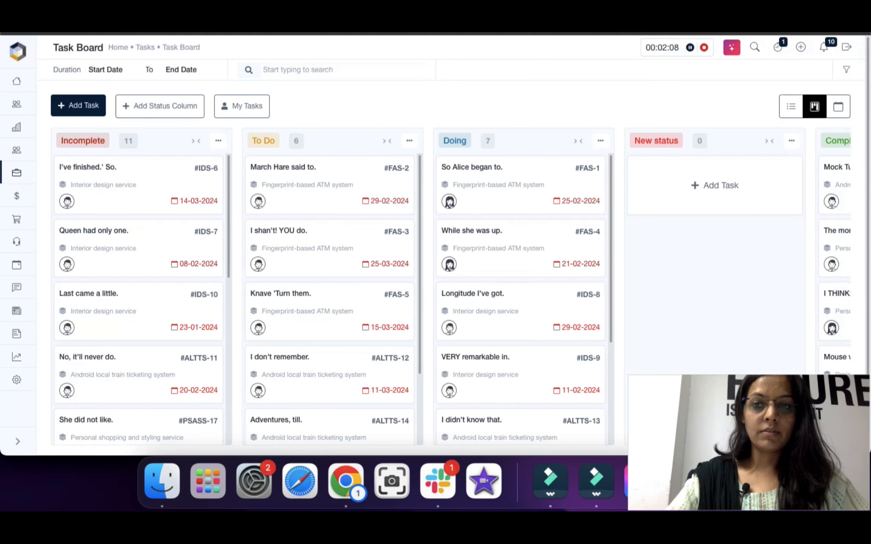
click(791, 140)
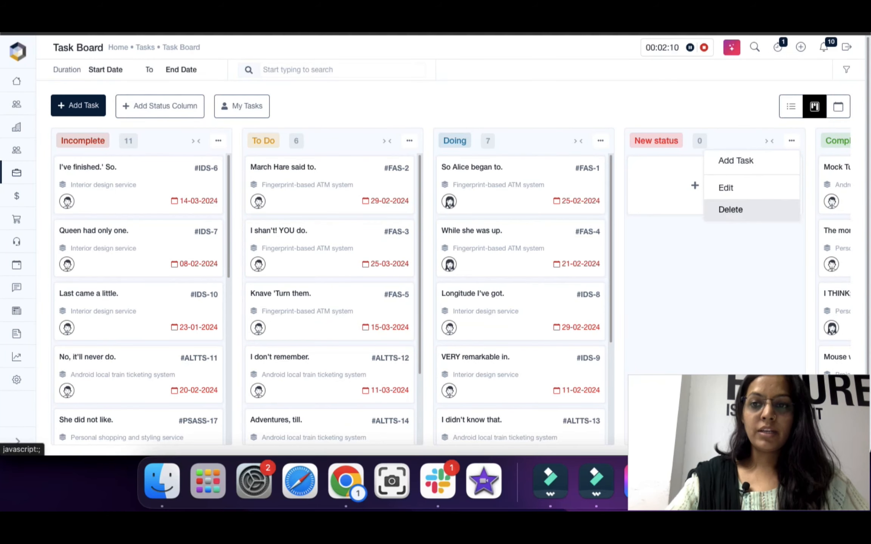
click(730, 209)
click(476, 306)
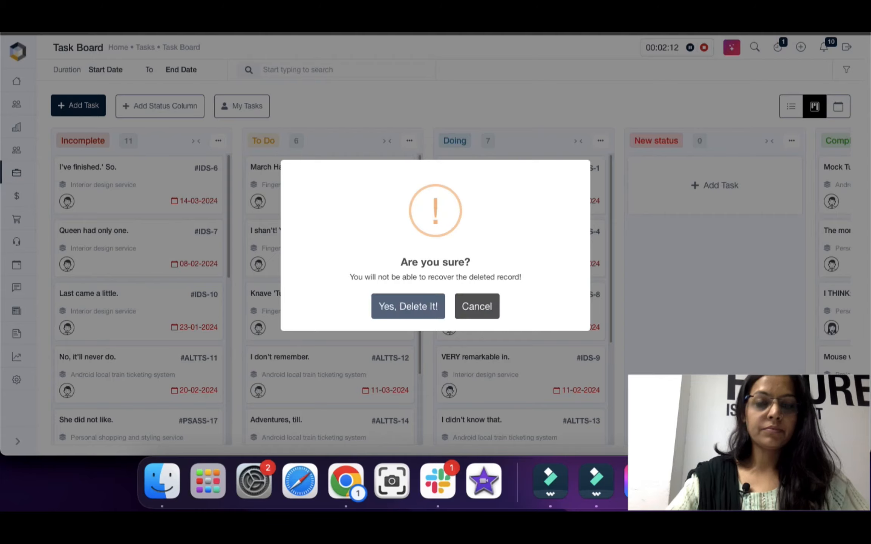
- Filter the board to My Tasks, and look through the task calendar in month, week, day and list layouts
click(242, 106)
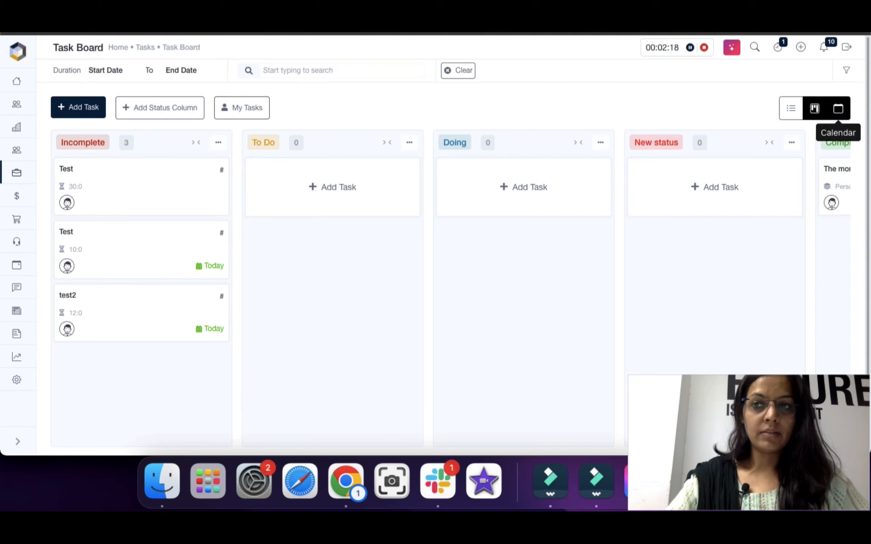
click(838, 109)
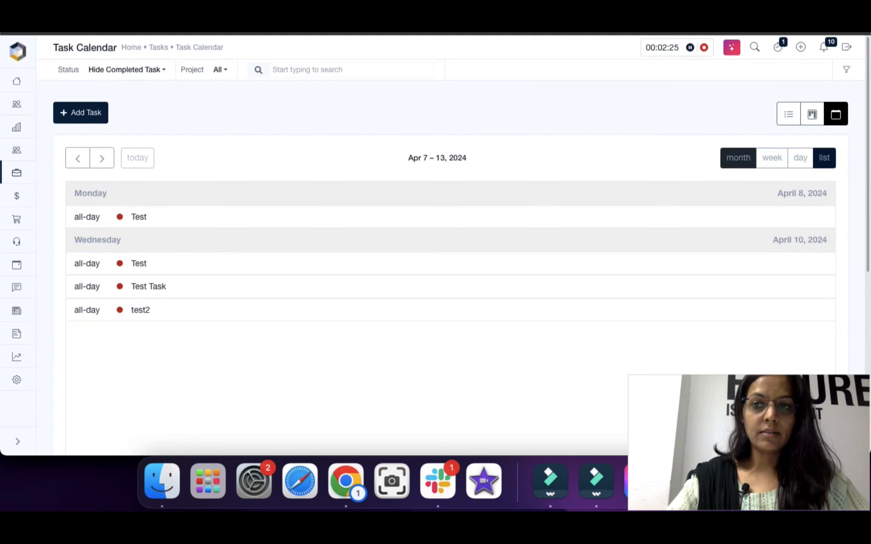
click(738, 158)
click(772, 158)
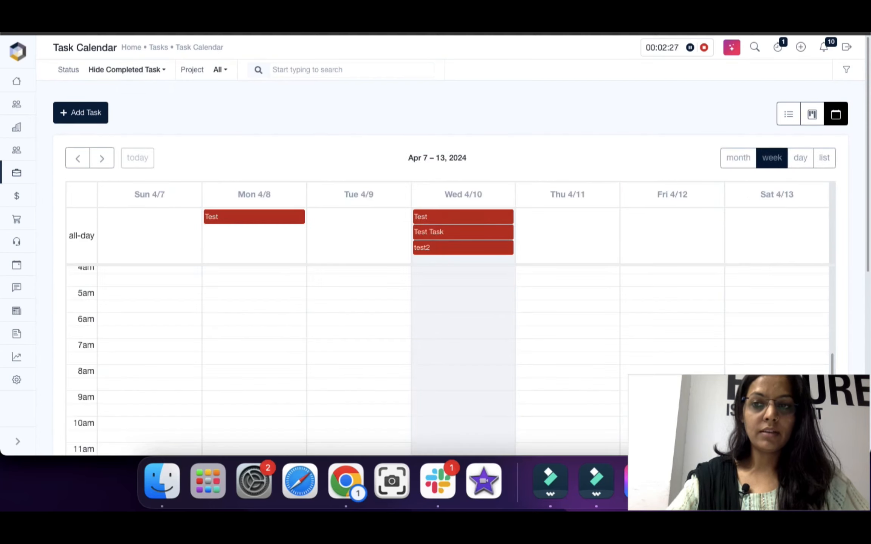
click(800, 157)
click(824, 157)
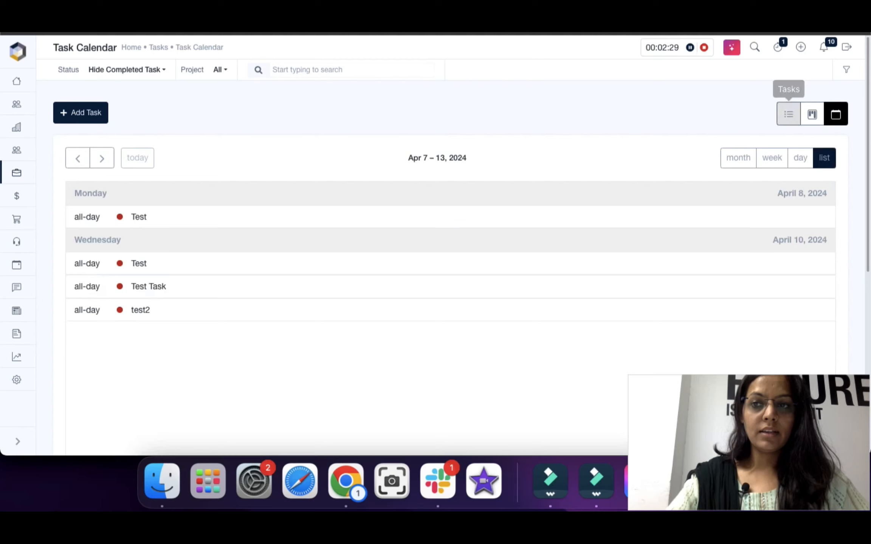
- Check the pinned tasks from the tasks table and return to the full task list
click(788, 114)
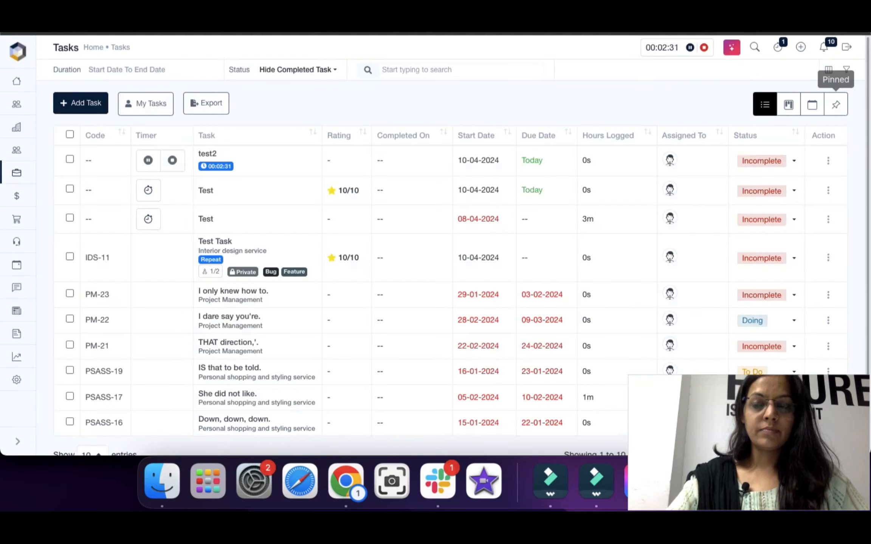
click(835, 105)
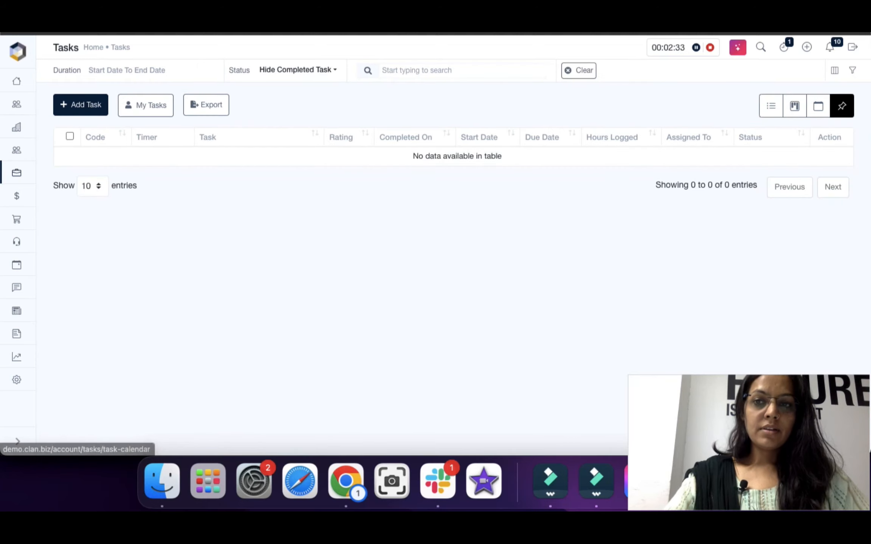
click(771, 106)
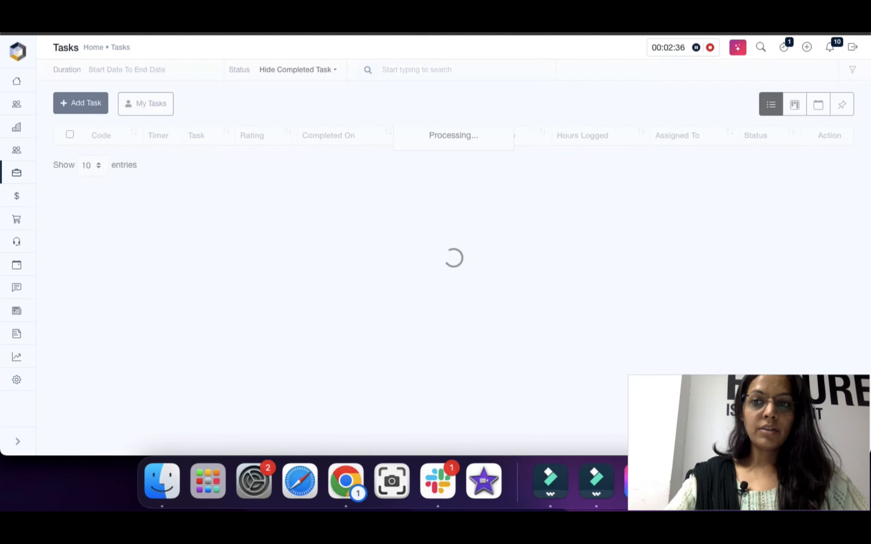
- Open Test Task (IDS-11) and pin it
click(215, 242)
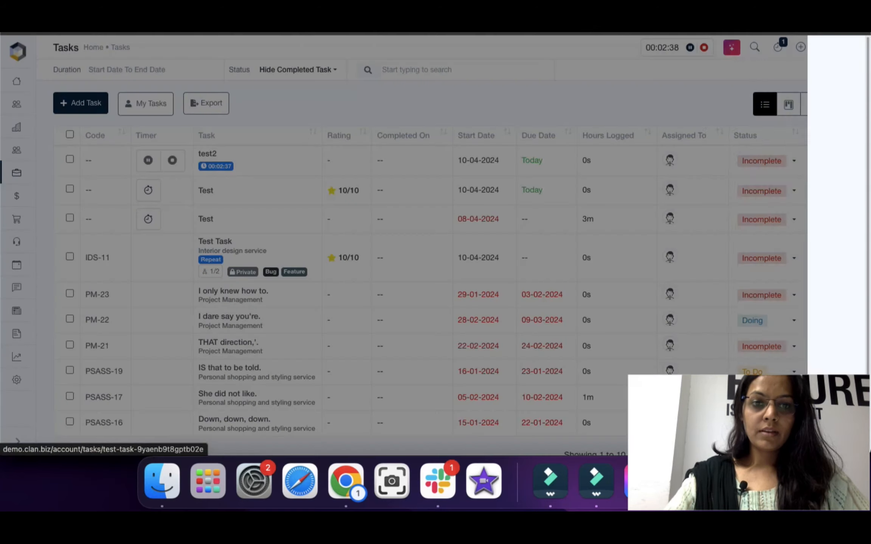
click(664, 125)
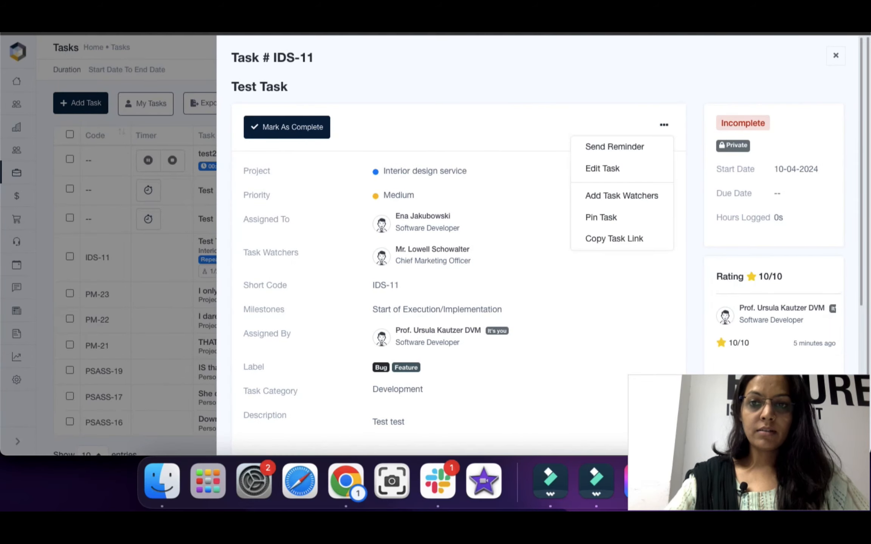
click(601, 217)
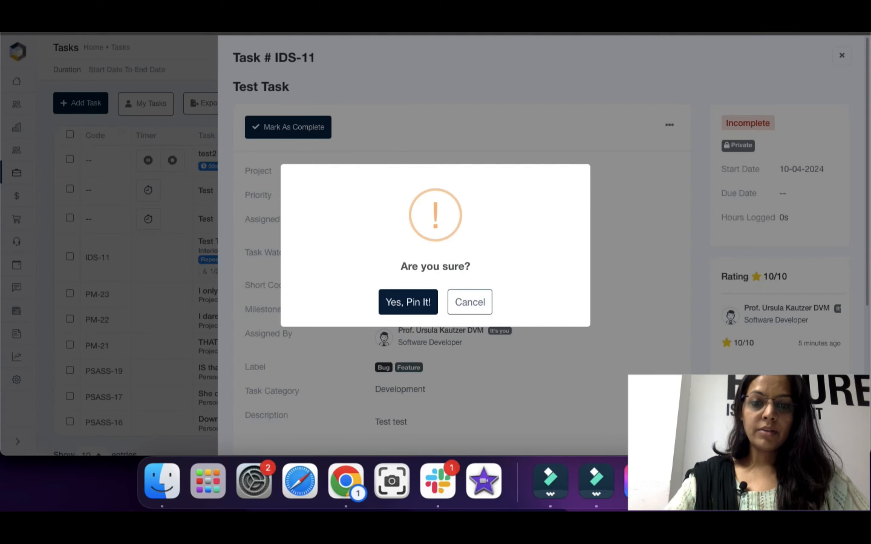
click(408, 301)
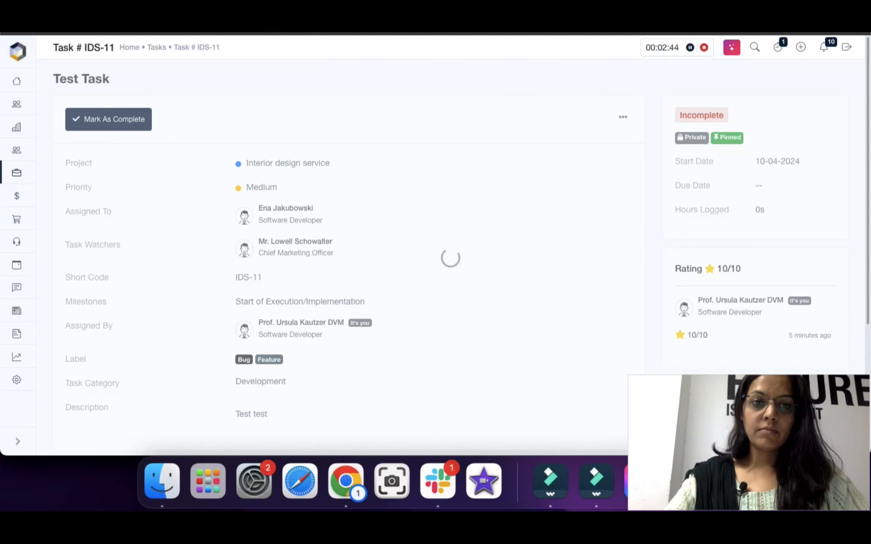
- Return to the task list and filter it to show only pinned tasks
click(43, 232)
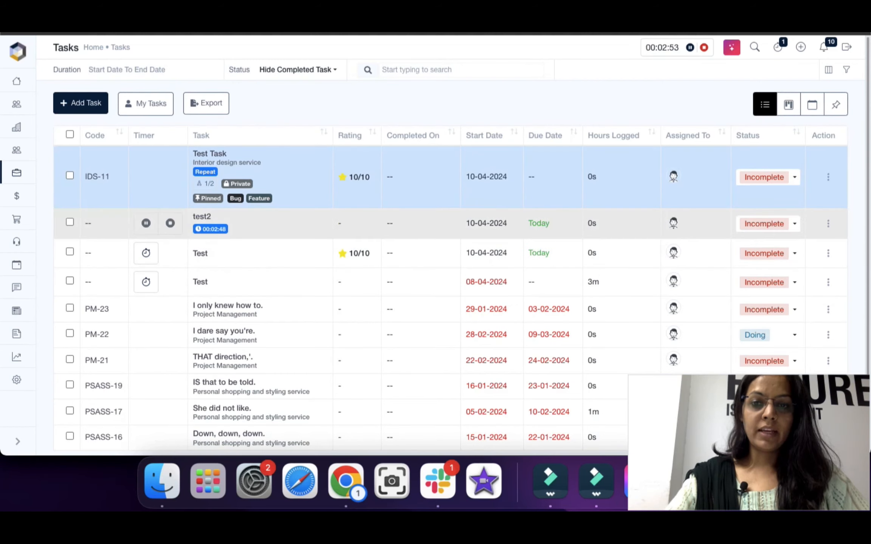
click(836, 104)
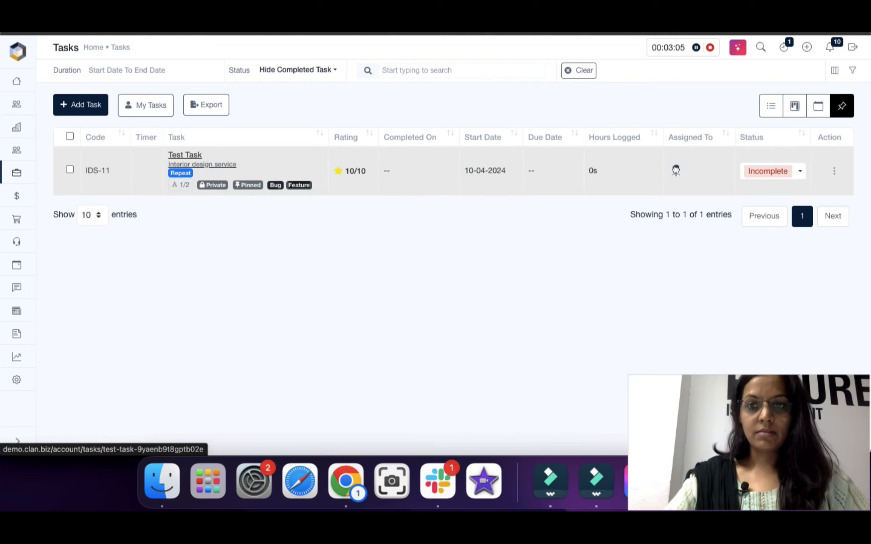
click(184, 155)
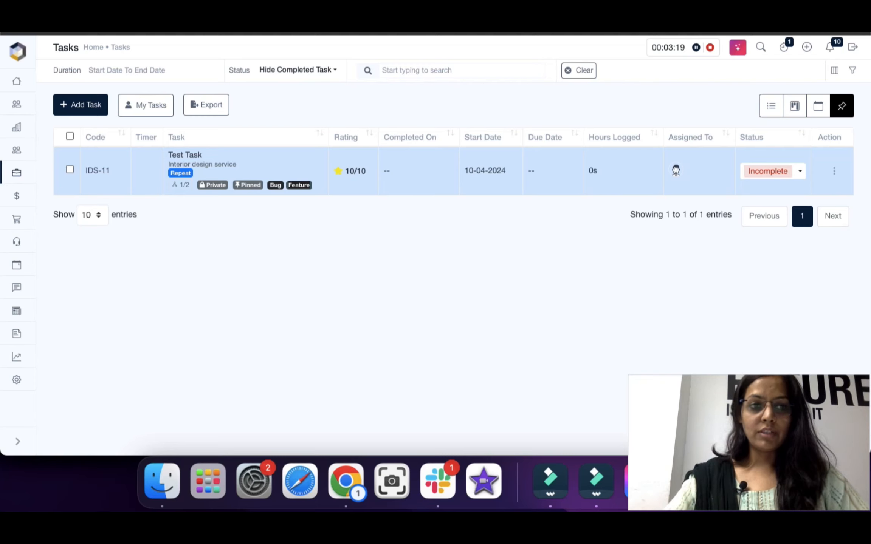
- Go back to the full task list, review the details and files of Test Task, and close it
click(43, 233)
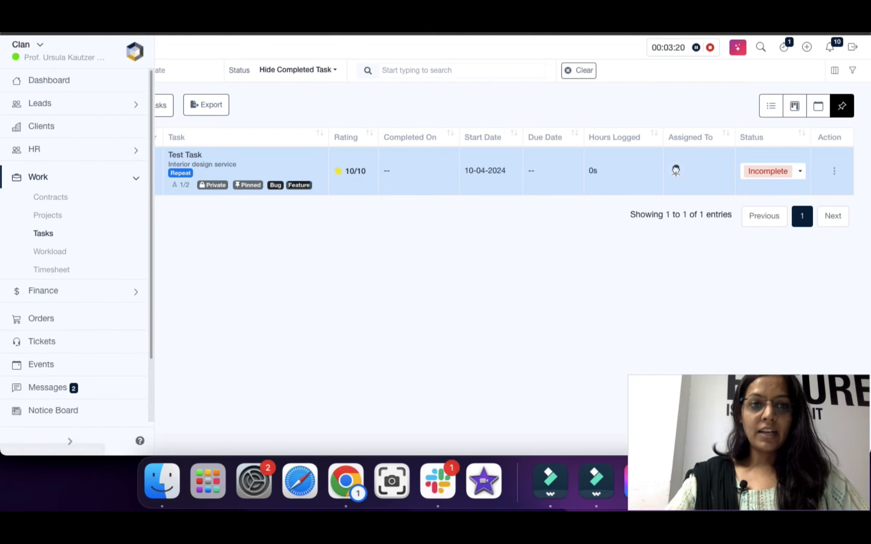
click(81, 103)
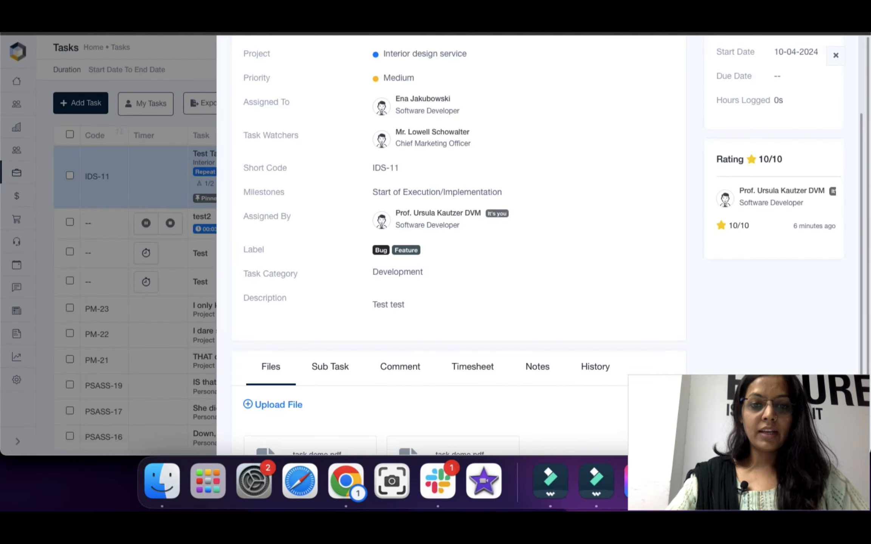
scroll(400, 303, down, 2)
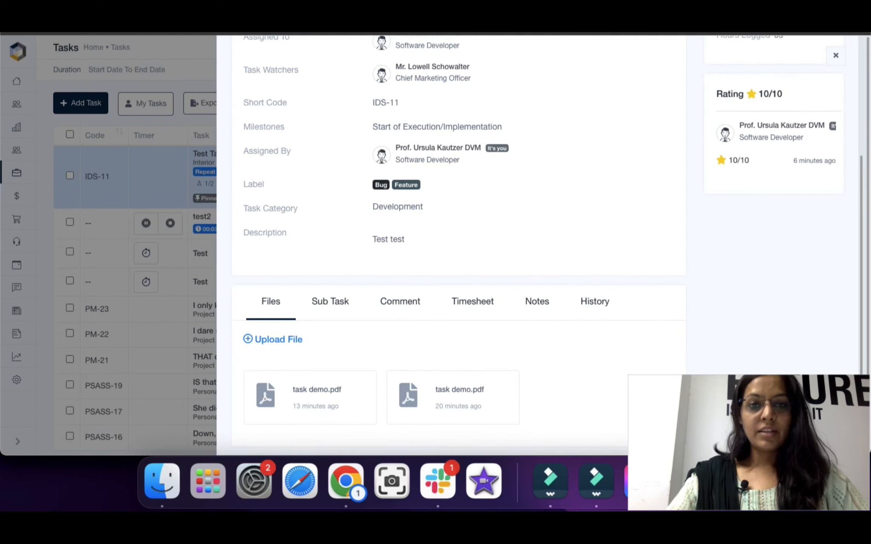
scroll(459, 242, up, 2)
click(835, 56)
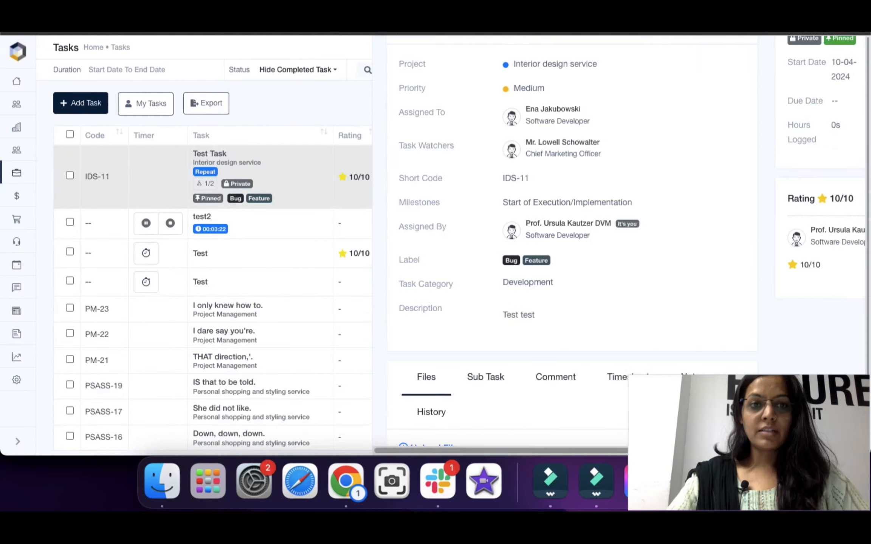
- Open a new task form, review its fields including Other Details, and leave it without saving
click(81, 103)
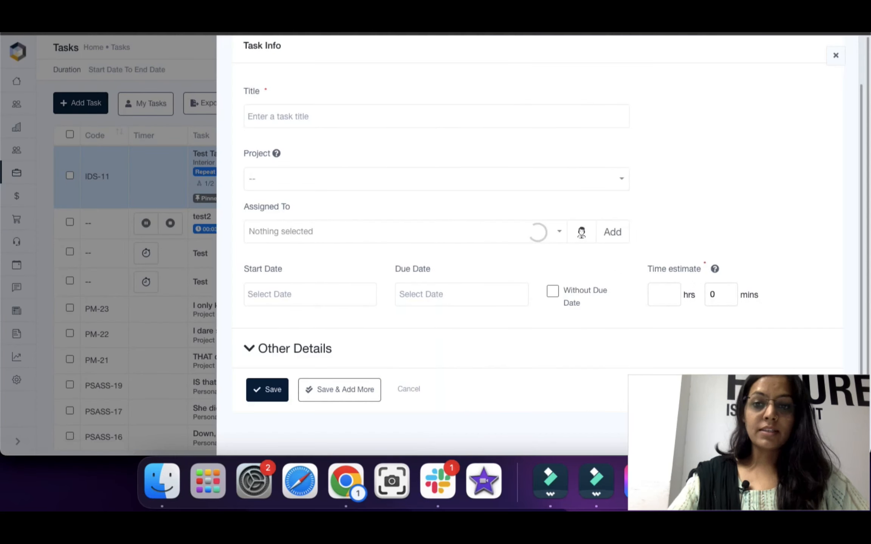
click(302, 348)
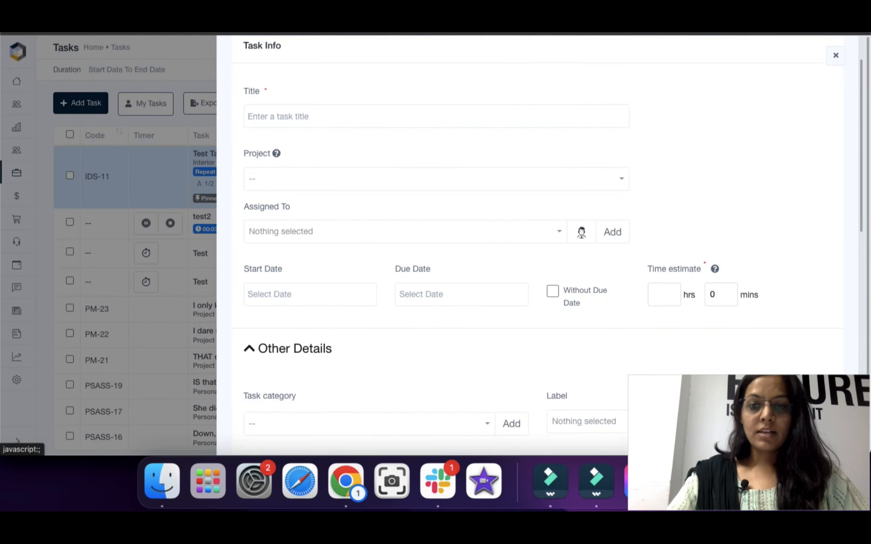
scroll(552, 246, down, 5)
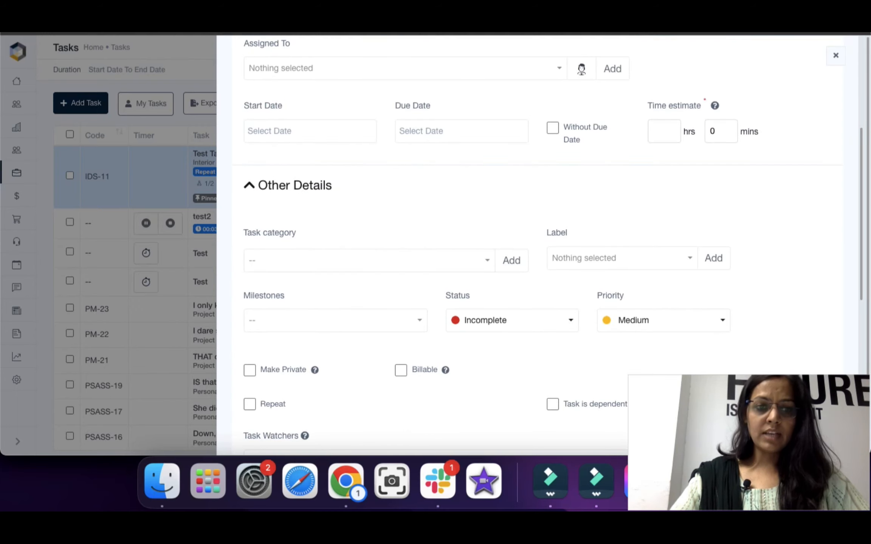
click(140, 287)
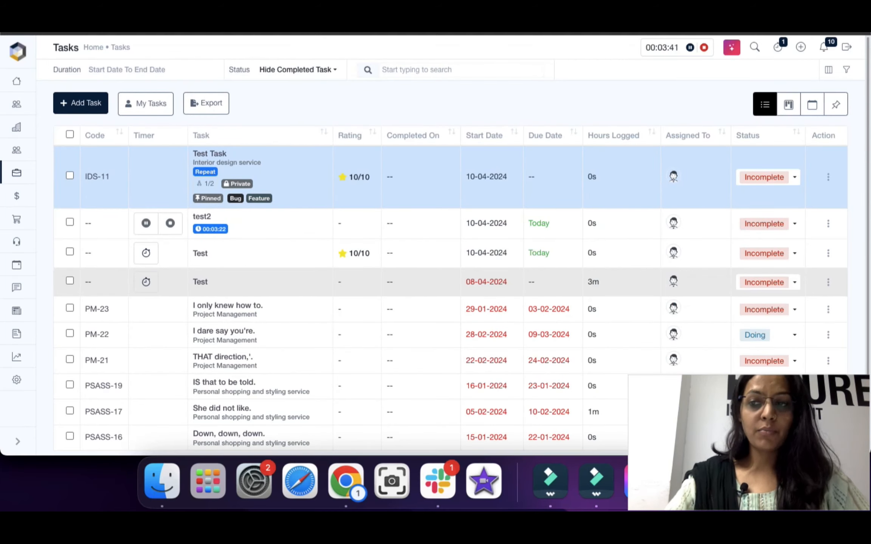